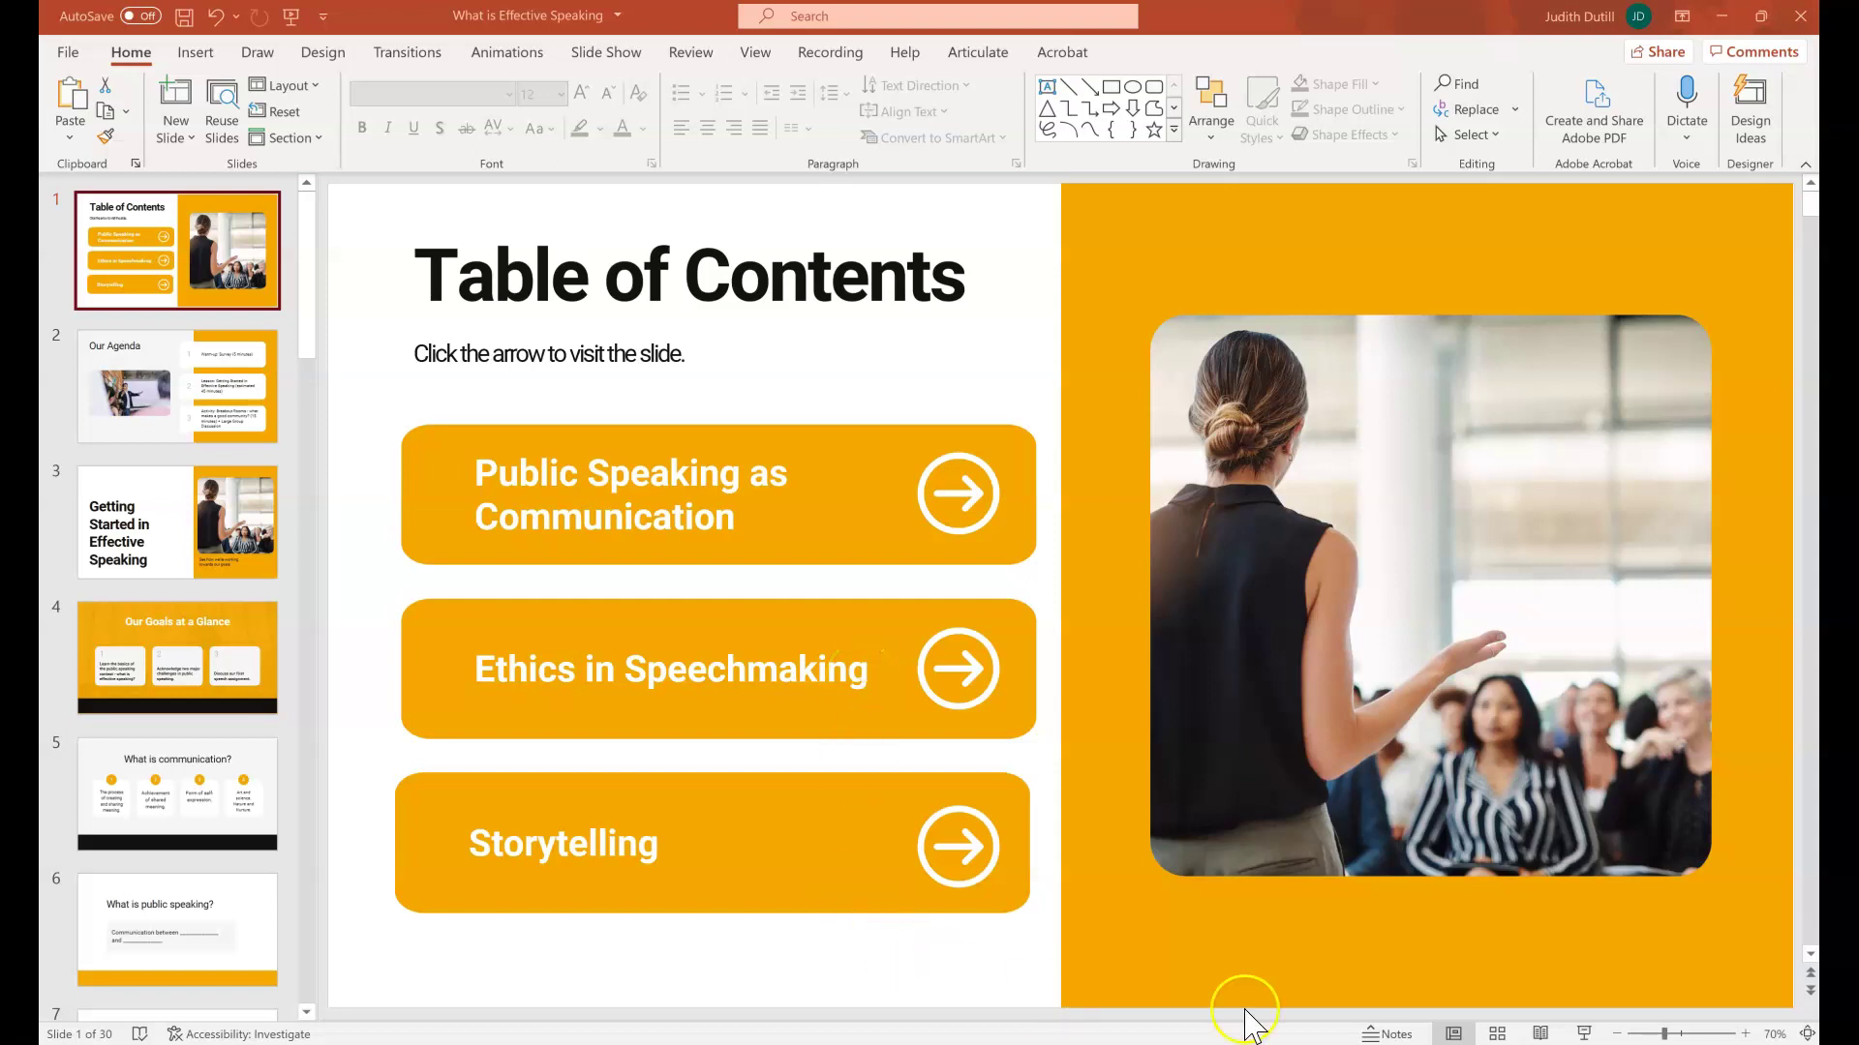
Hyperlink the arrow beside Public Speaking as Communication to Slide 5 using an Action setting.
{"action": "left_click", "coordinate": [1384, 1033]}
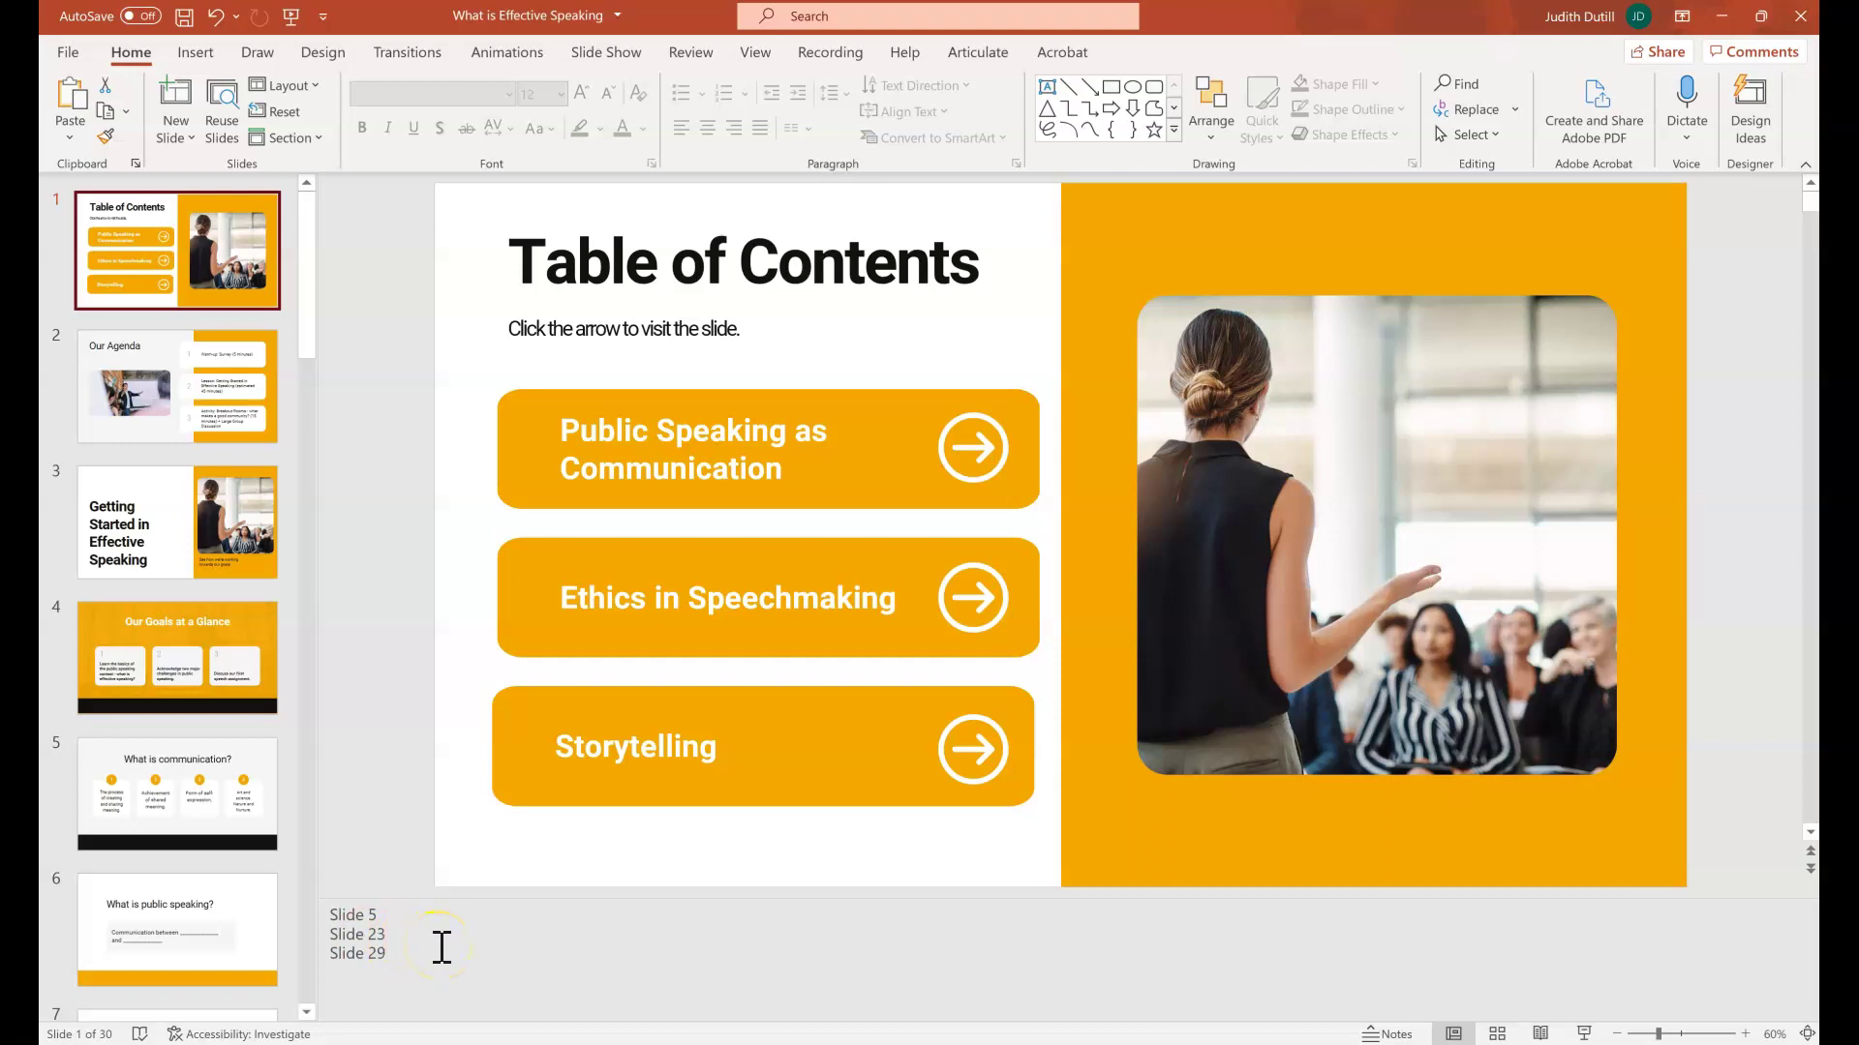
{"action": "left_click", "coordinate": [976, 455]}
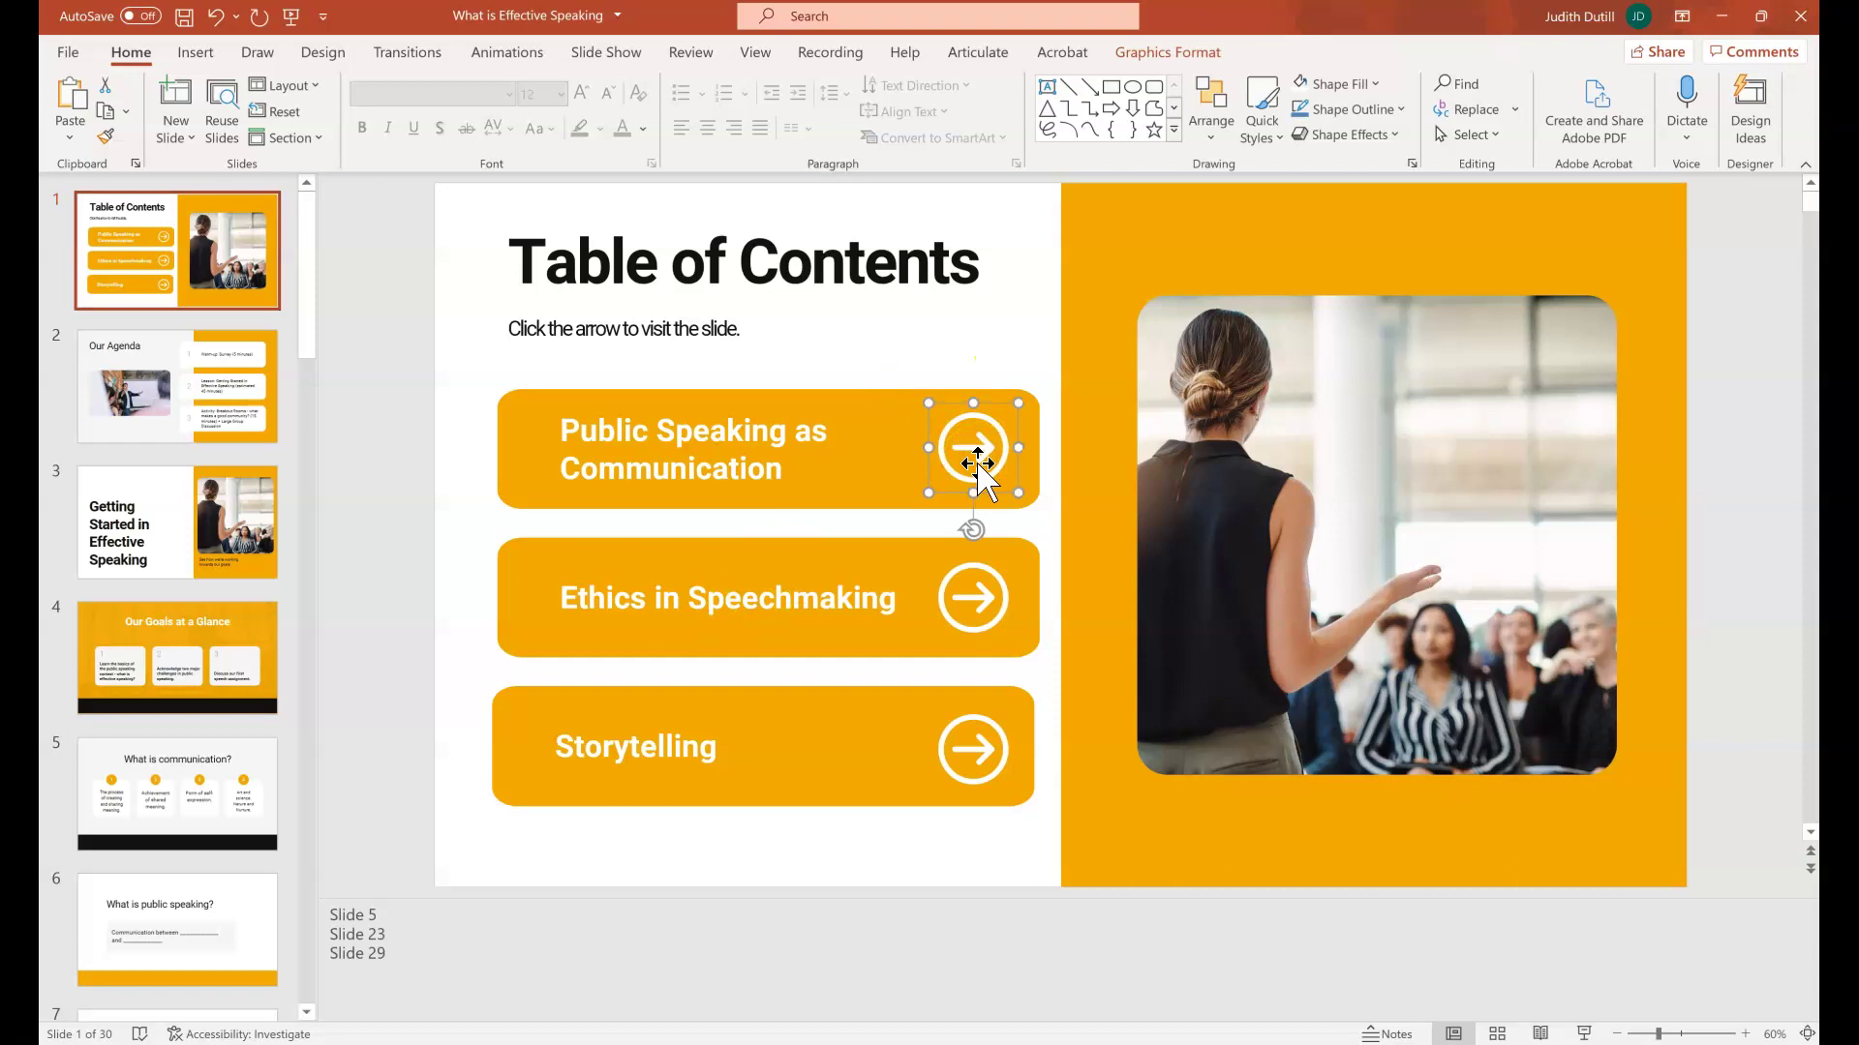
{"action": "left_click", "coordinate": [193, 54]}
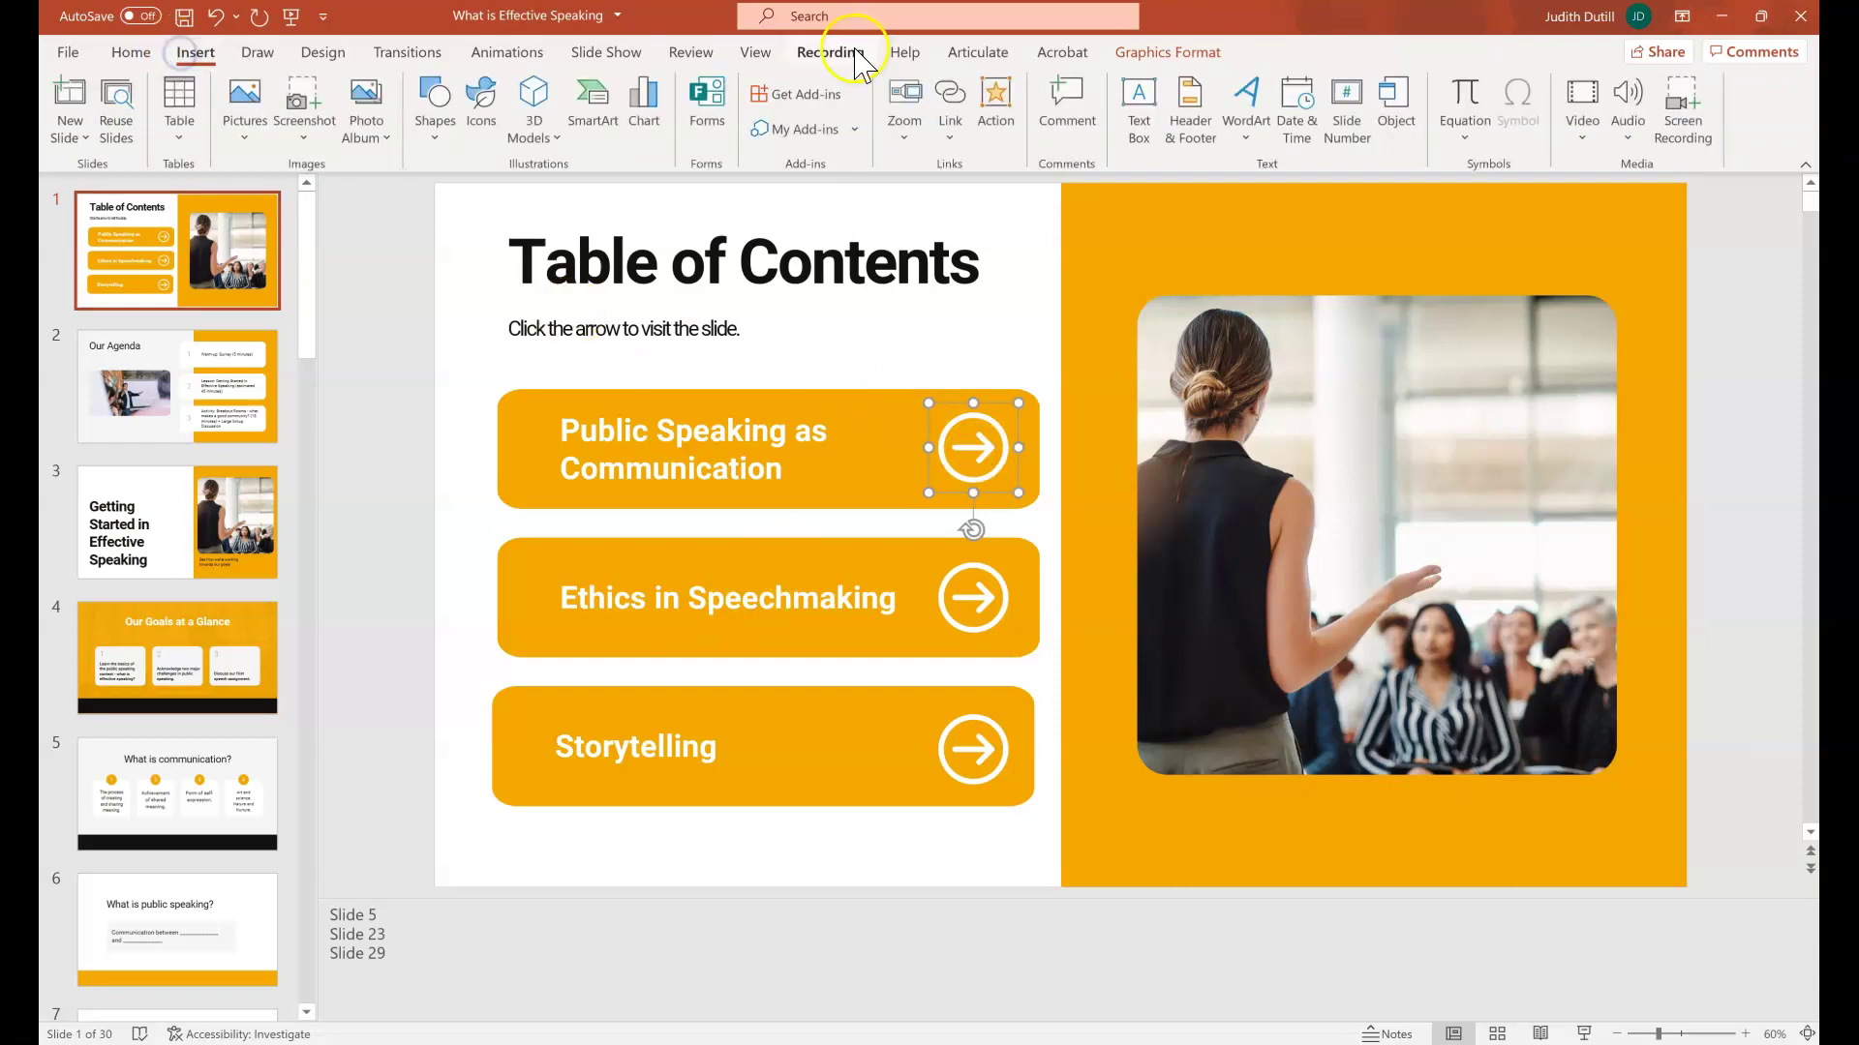
{"action": "left_click", "coordinate": [995, 97]}
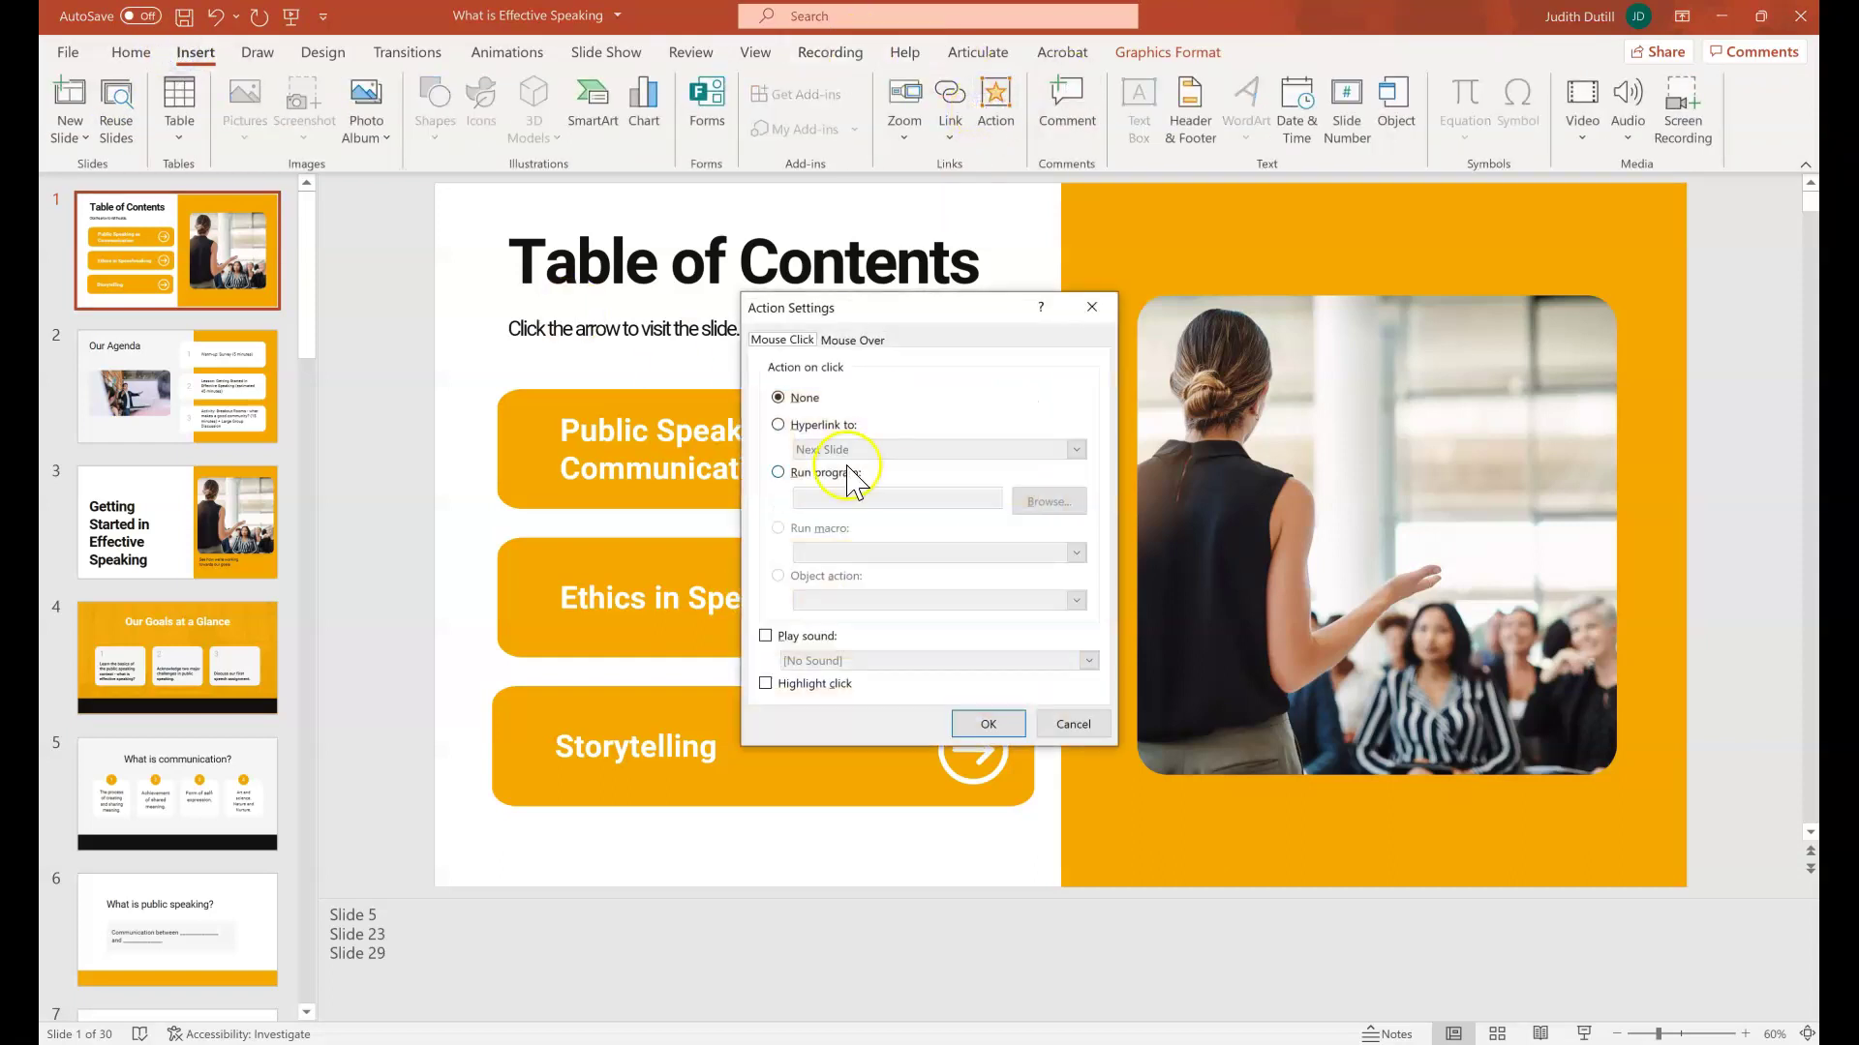
{"action": "left_click", "coordinate": [777, 426]}
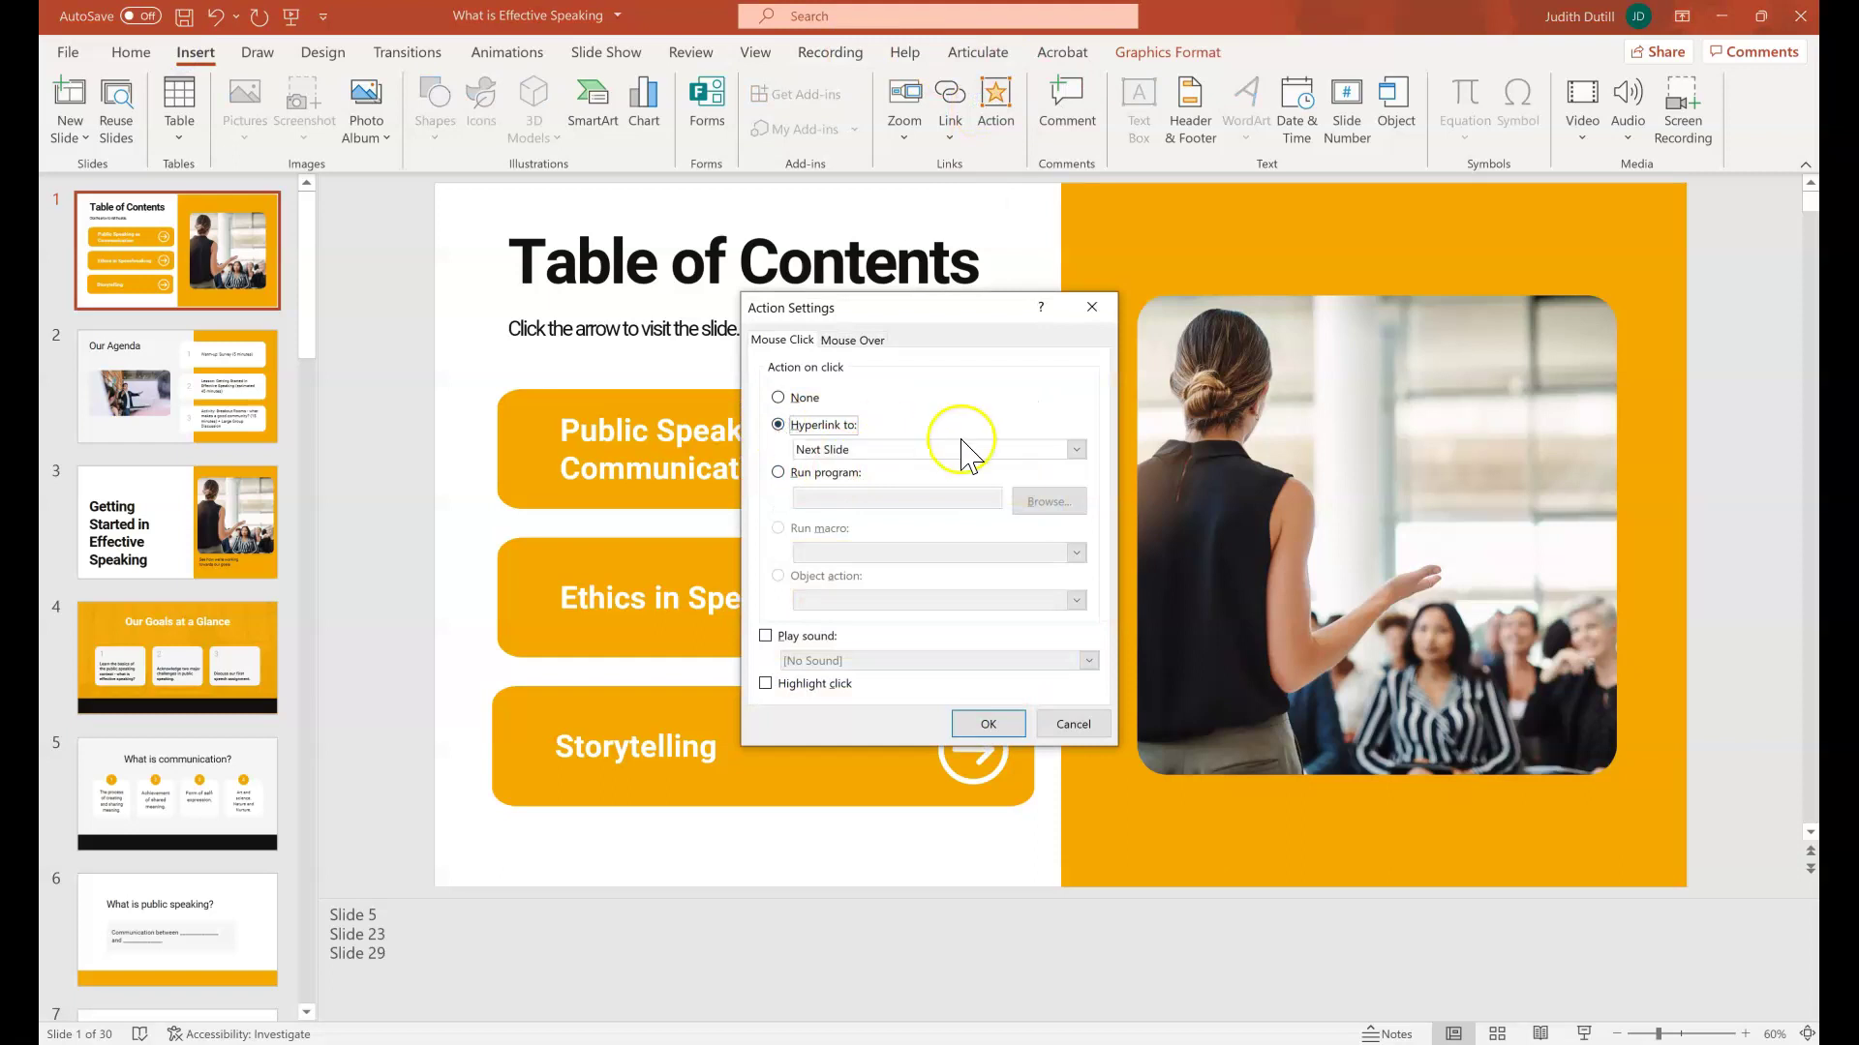
{"action": "left_click", "coordinate": [1076, 450]}
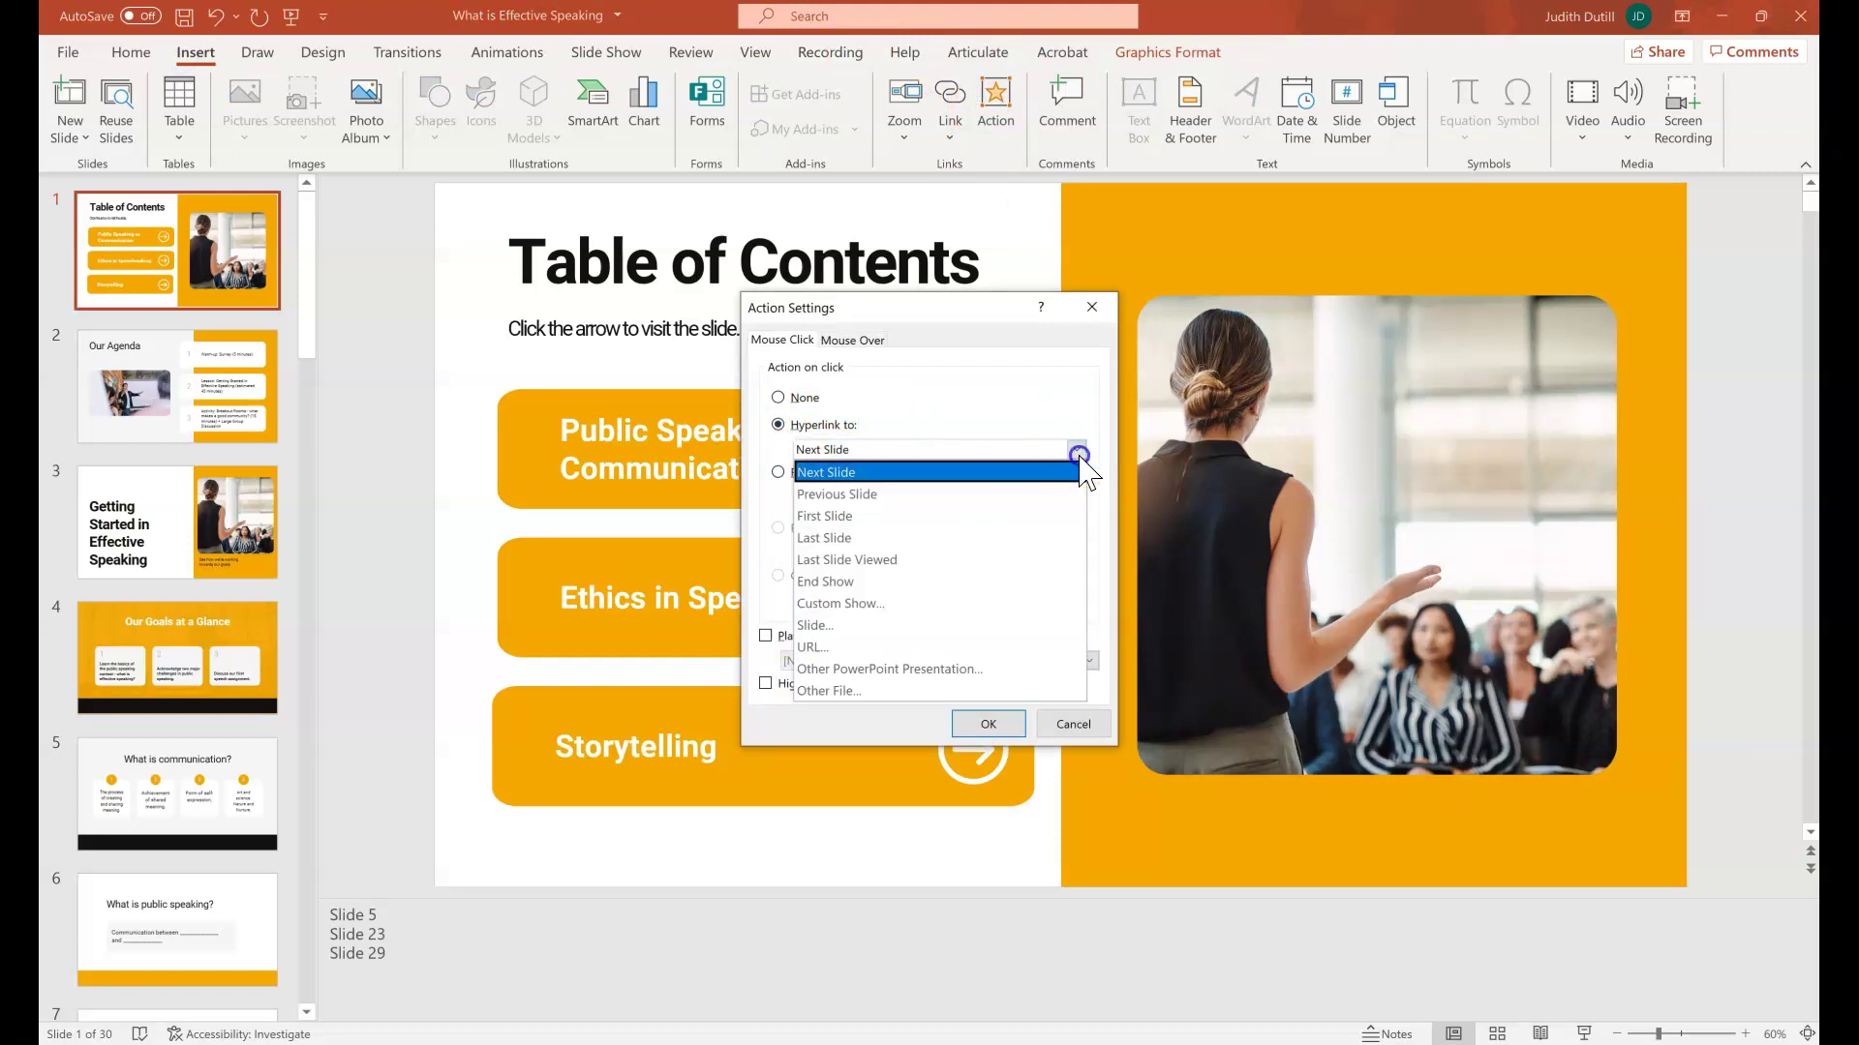
{"action": "left_click", "coordinate": [952, 624]}
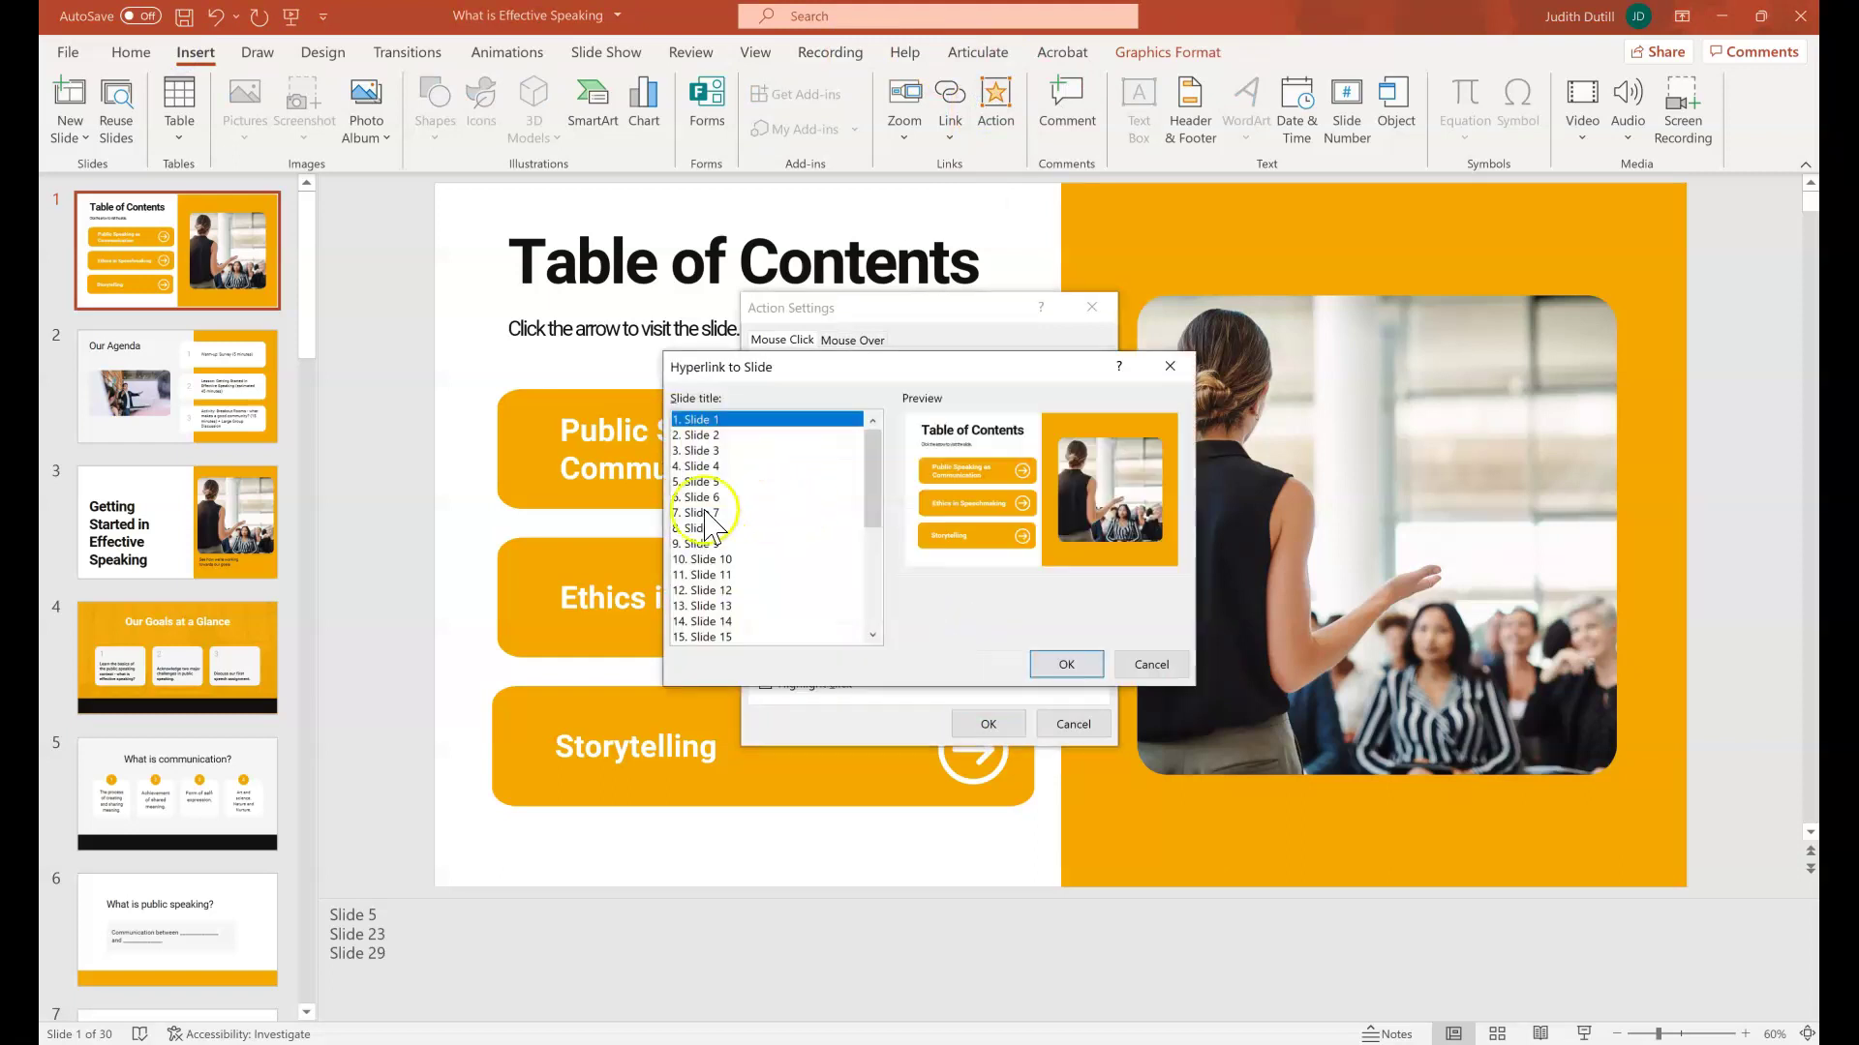
{"action": "left_click", "coordinate": [695, 482]}
{"action": "left_click", "coordinate": [1065, 664]}
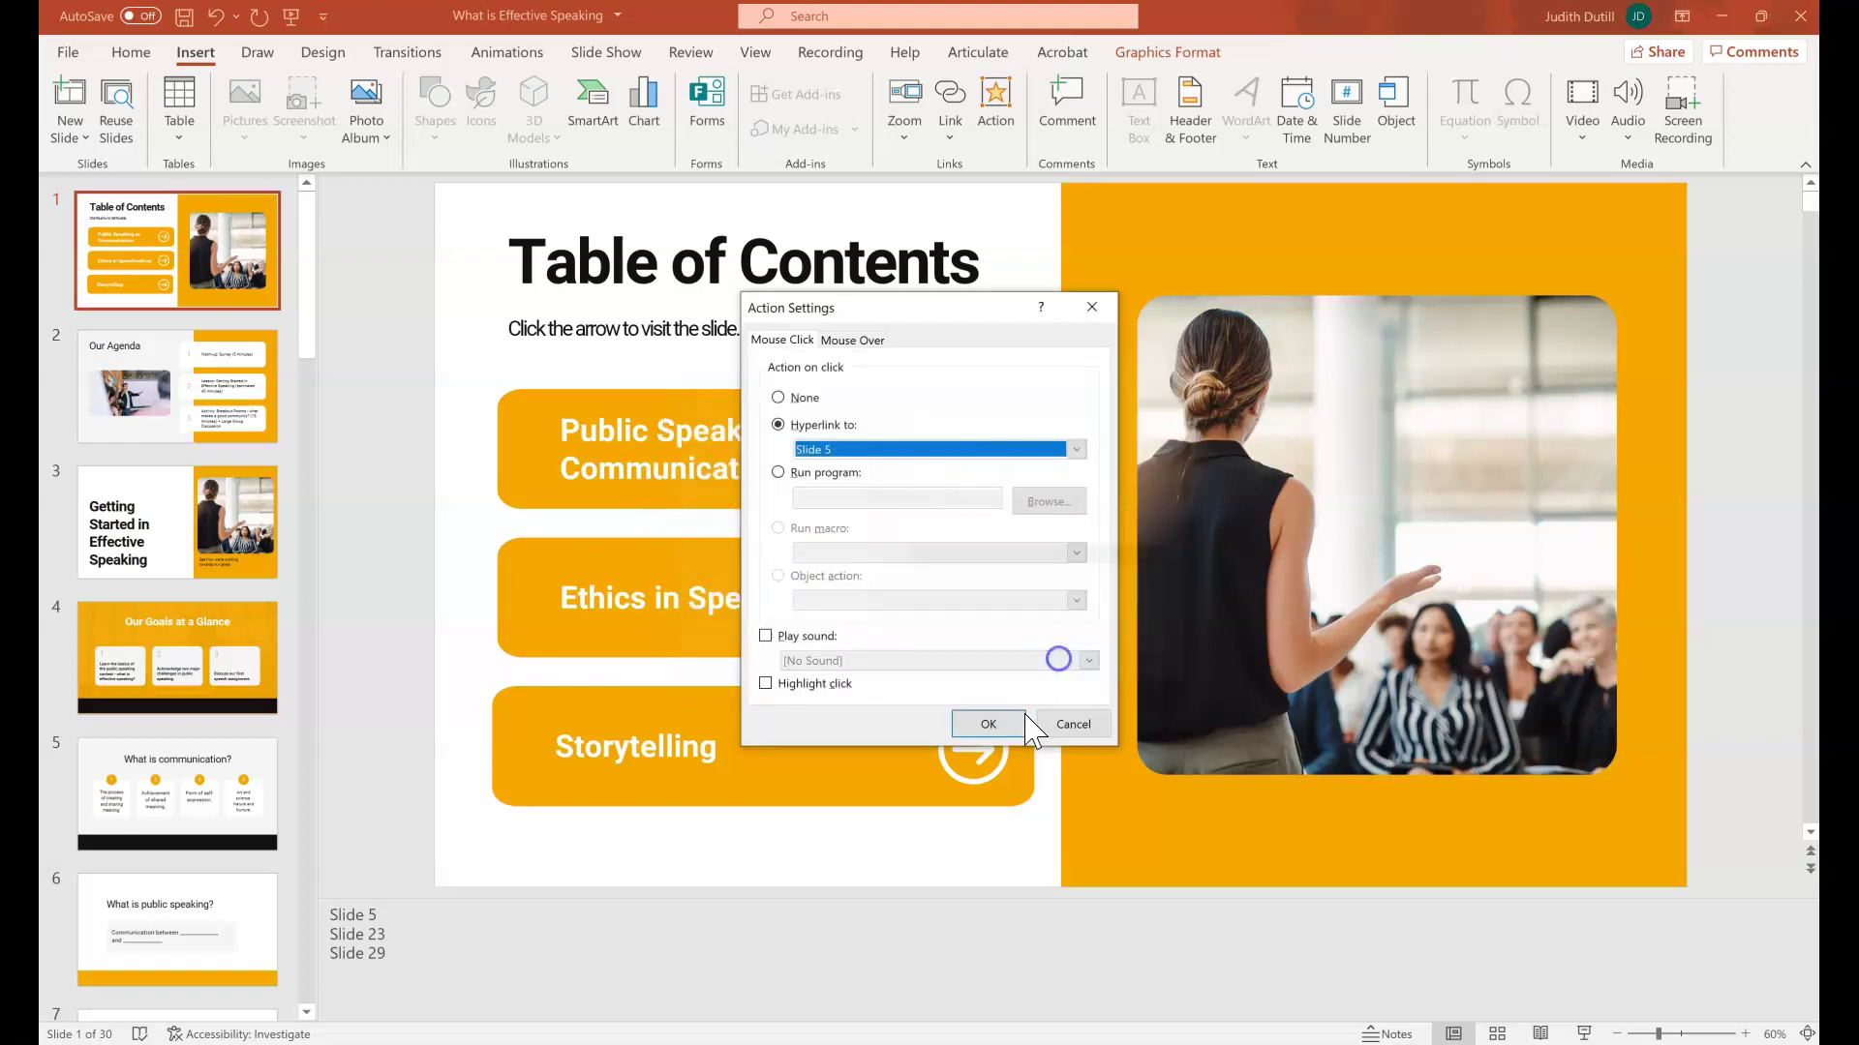
{"action": "left_click", "coordinate": [997, 731]}
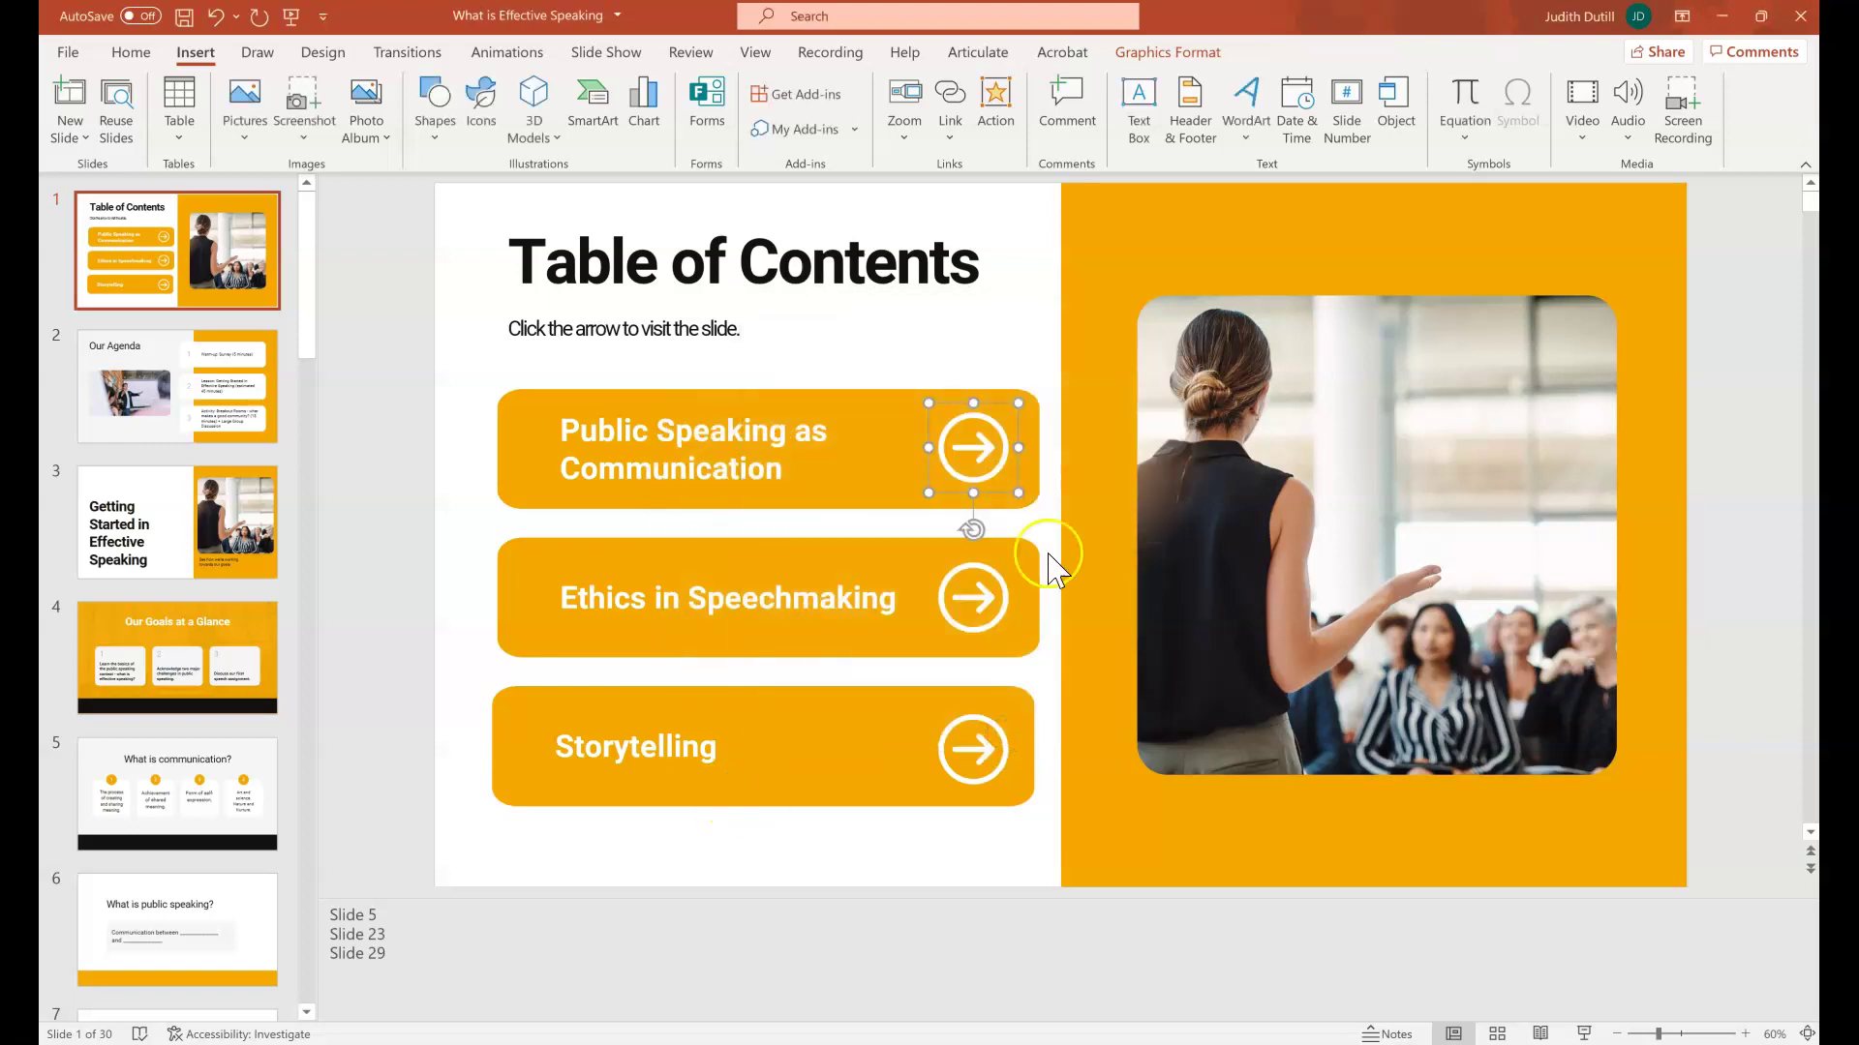
Give the Ethics in Speechmaking arrow an action hyperlink to Slide 23.
{"action": "left_click", "coordinate": [988, 604]}
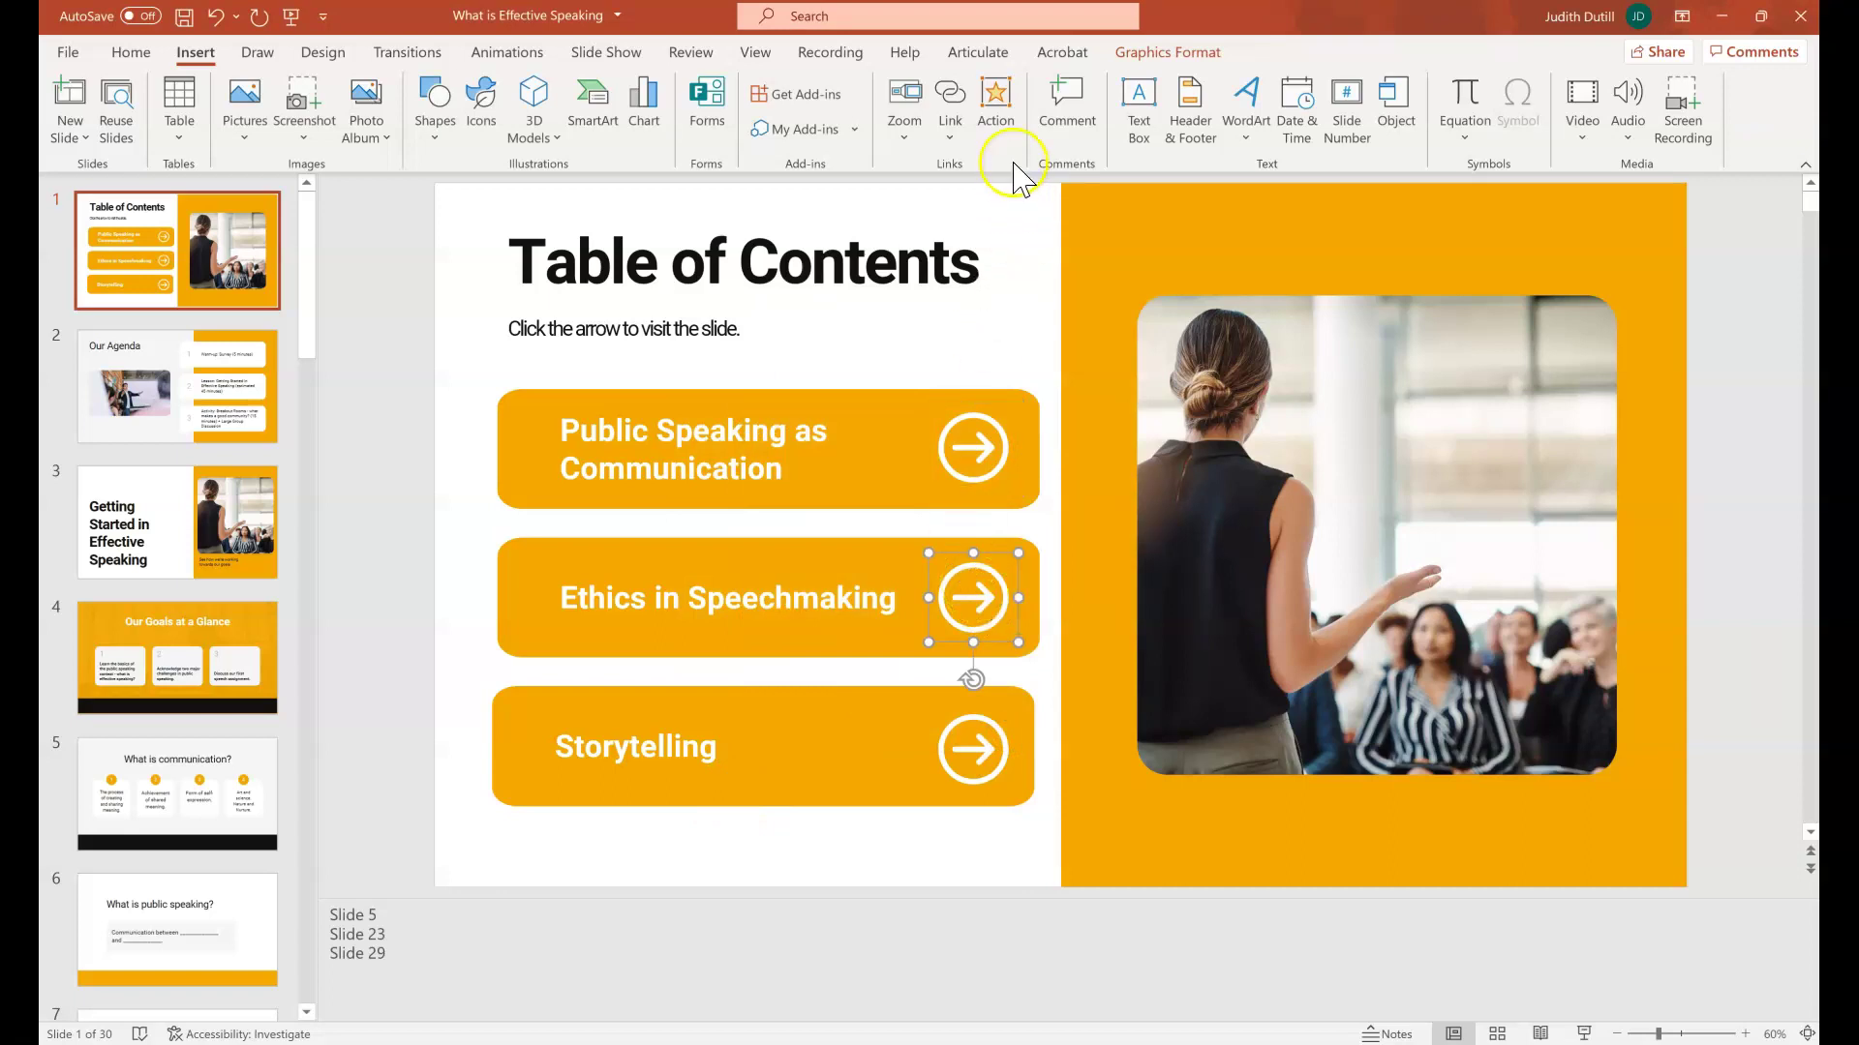
{"action": "left_click", "coordinate": [1009, 118]}
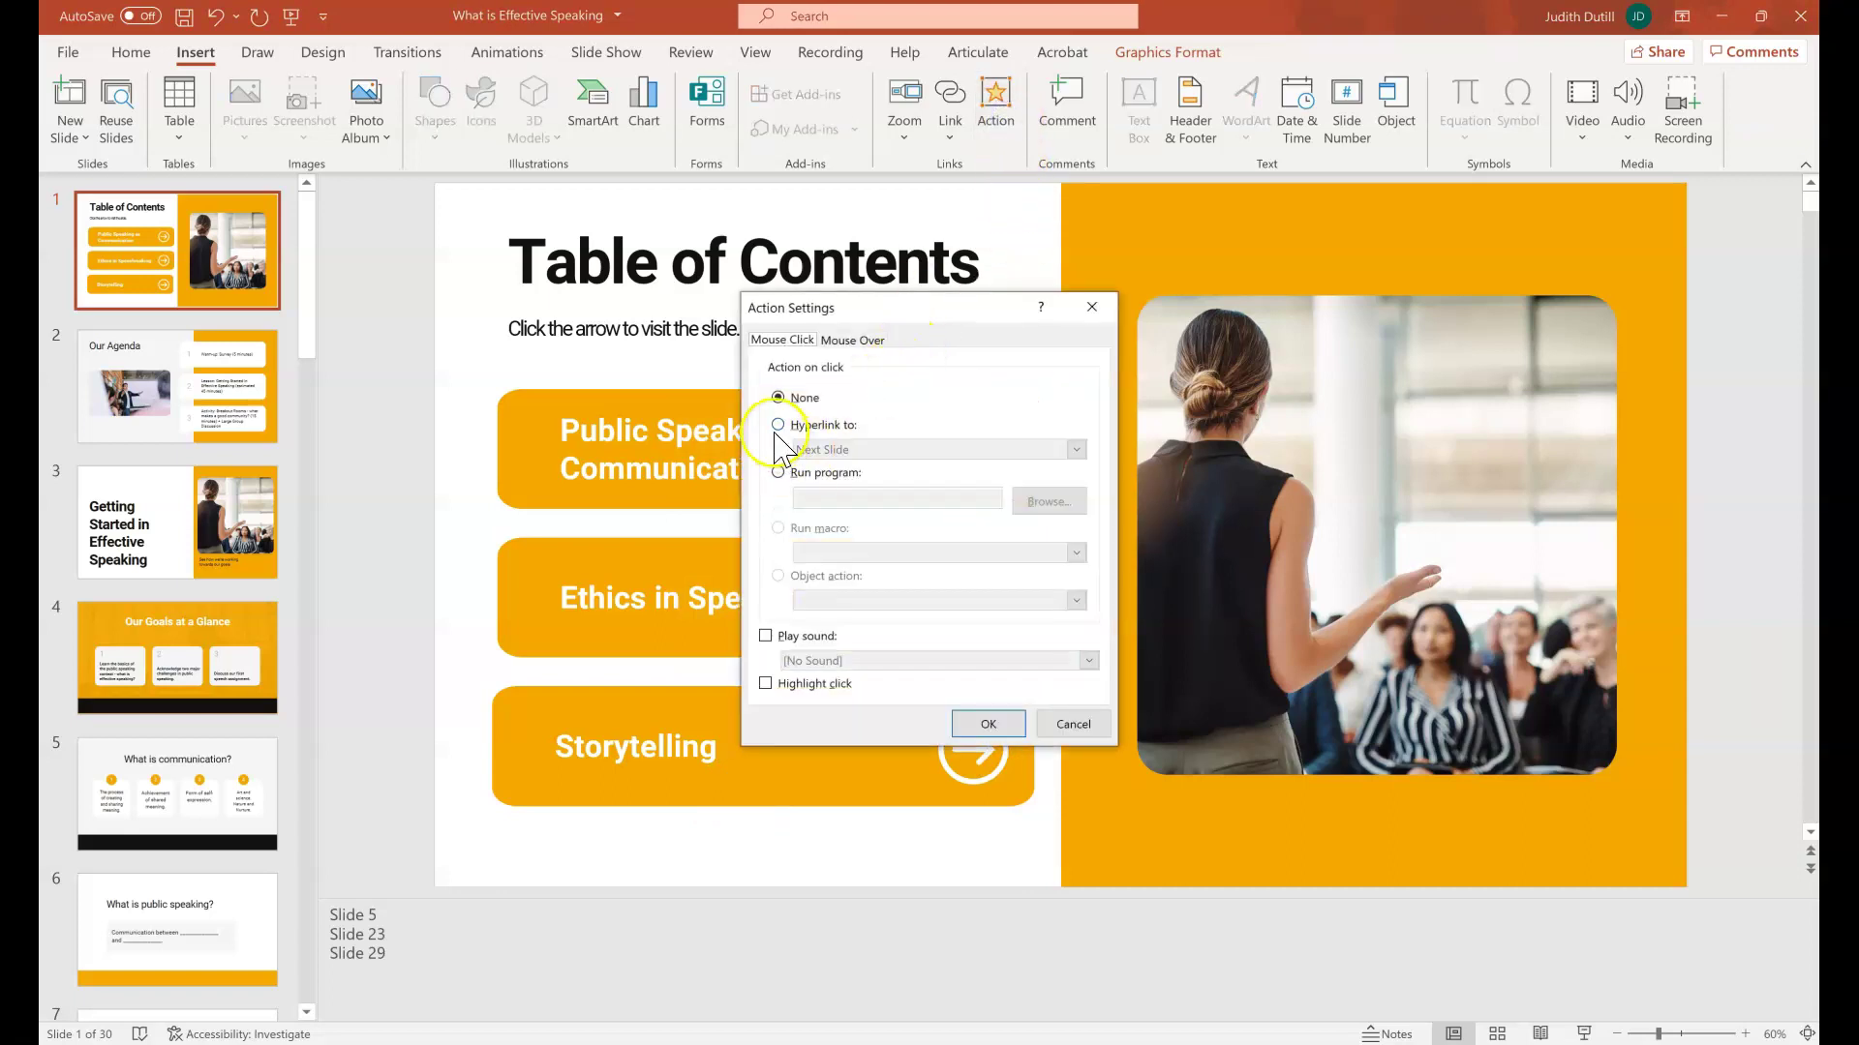
{"action": "left_click", "coordinate": [778, 425]}
{"action": "left_click", "coordinate": [807, 451]}
{"action": "left_click", "coordinate": [862, 624]}
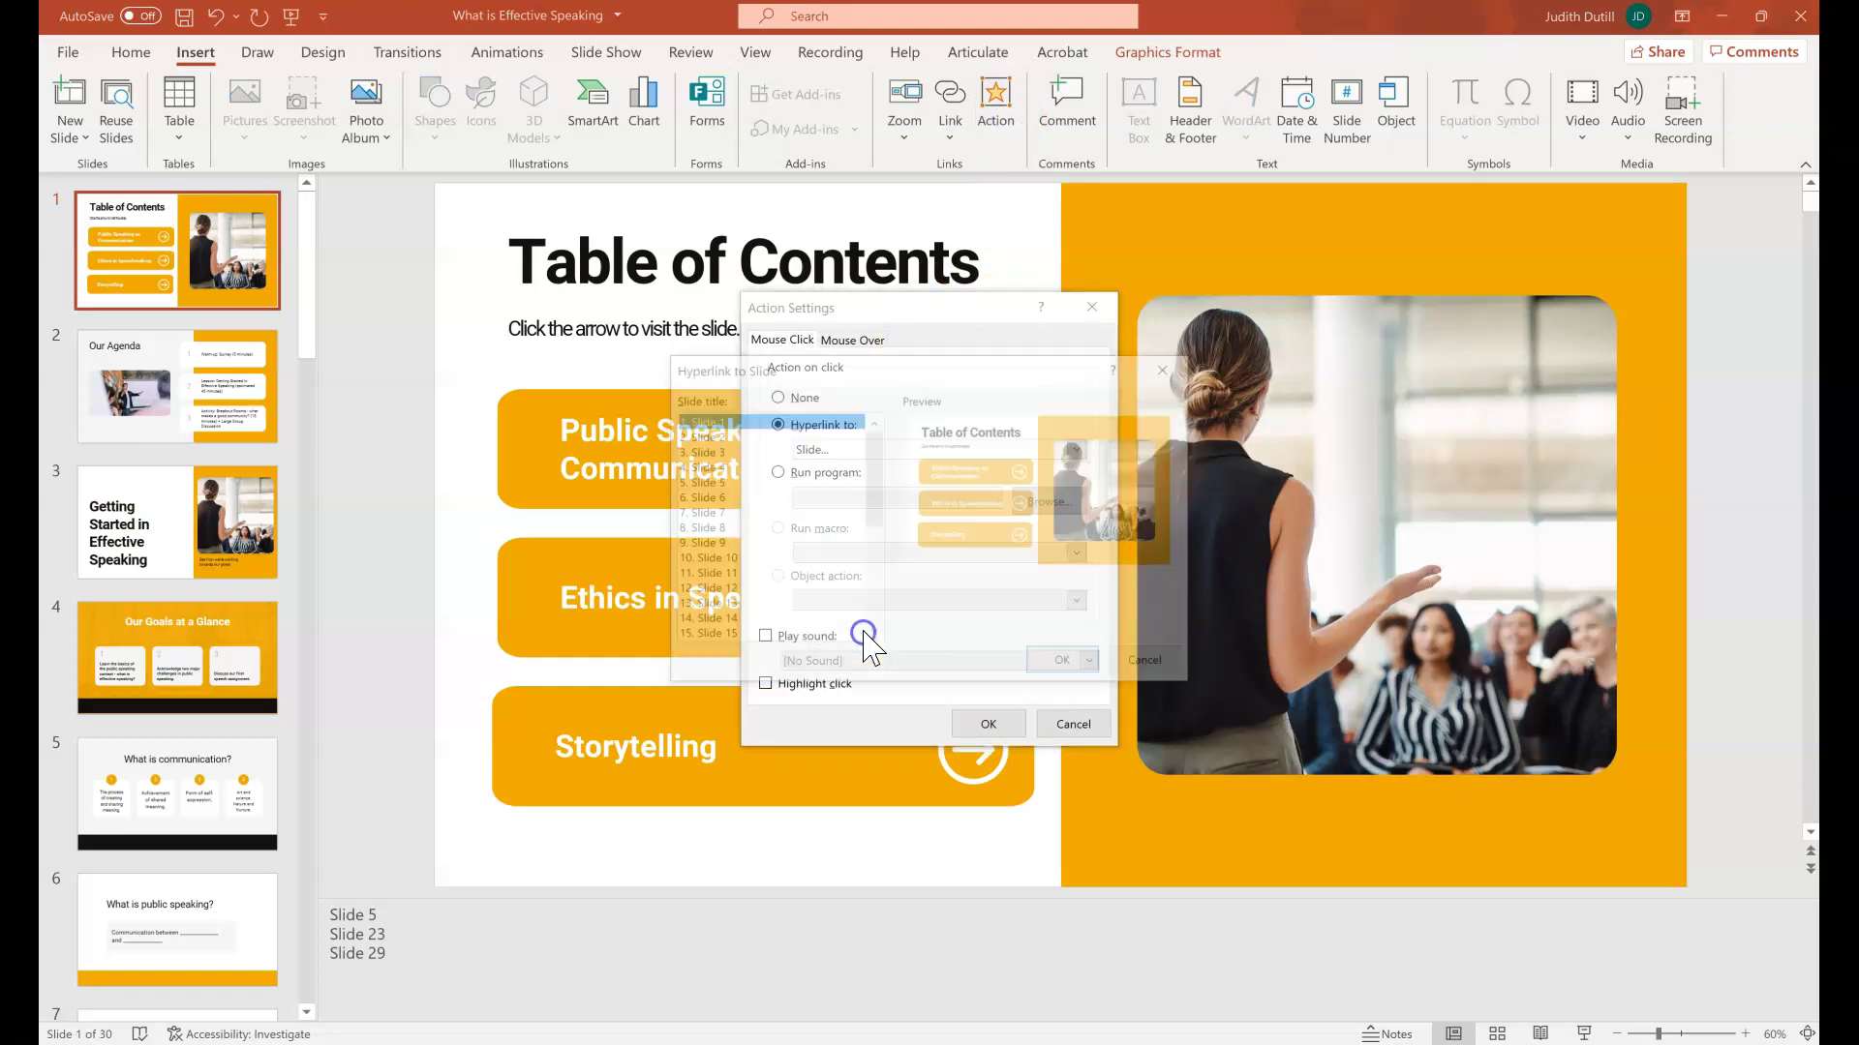
{"action": "left_click_drag", "start_coordinate": [871, 513], "coordinate": [868, 612]}
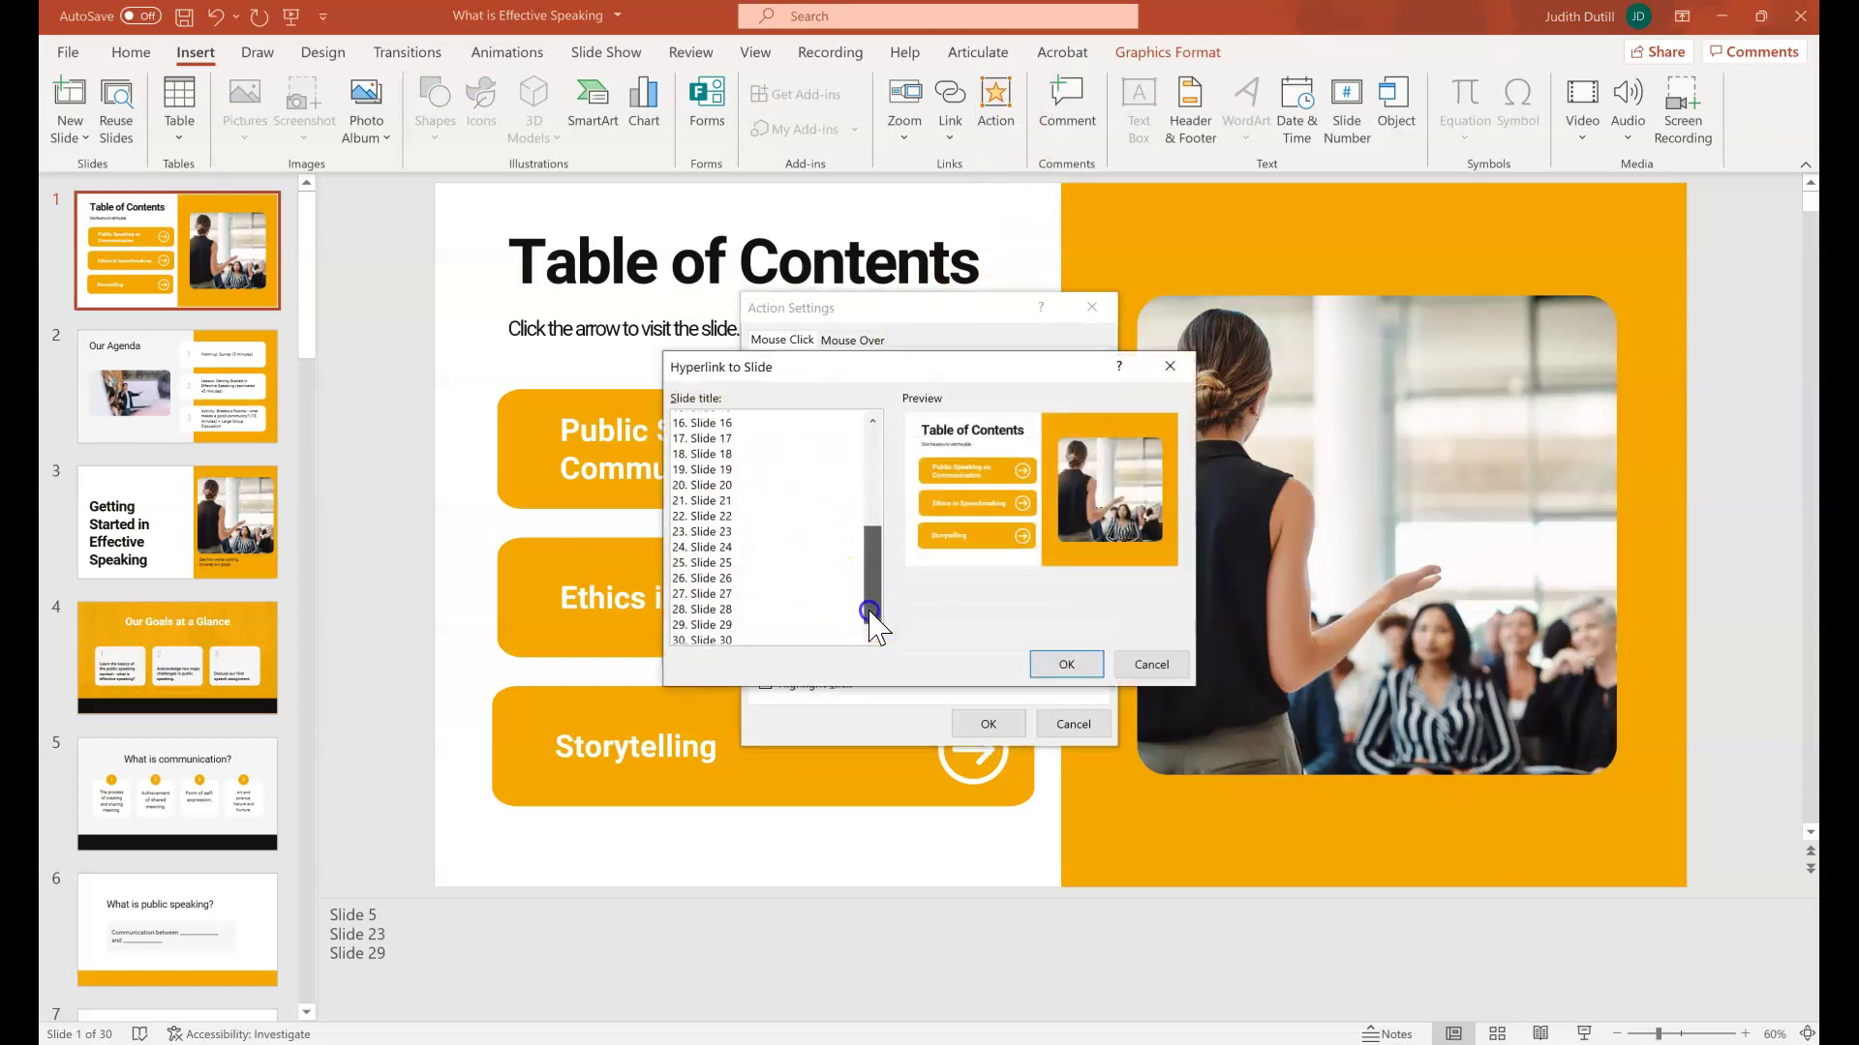
{"action": "left_click", "coordinate": [786, 536]}
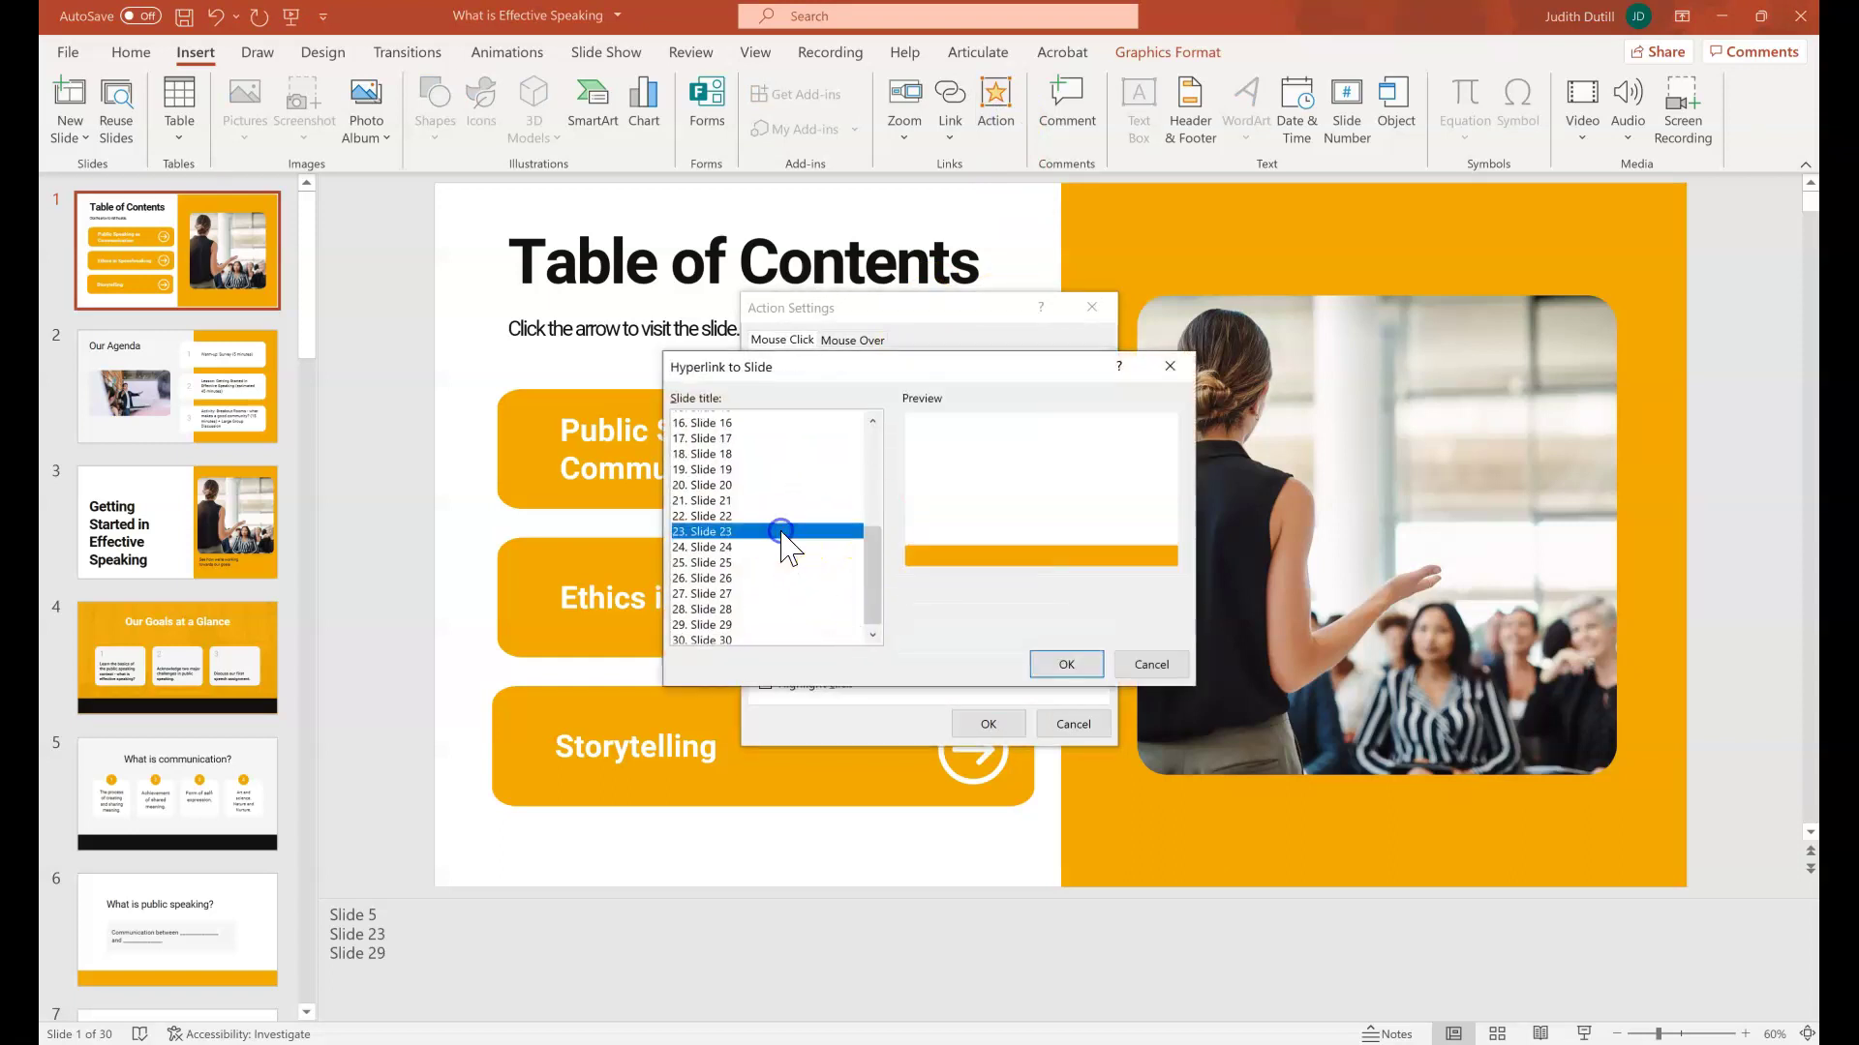
{"action": "left_click", "coordinate": [1067, 665]}
{"action": "left_click", "coordinate": [988, 725]}
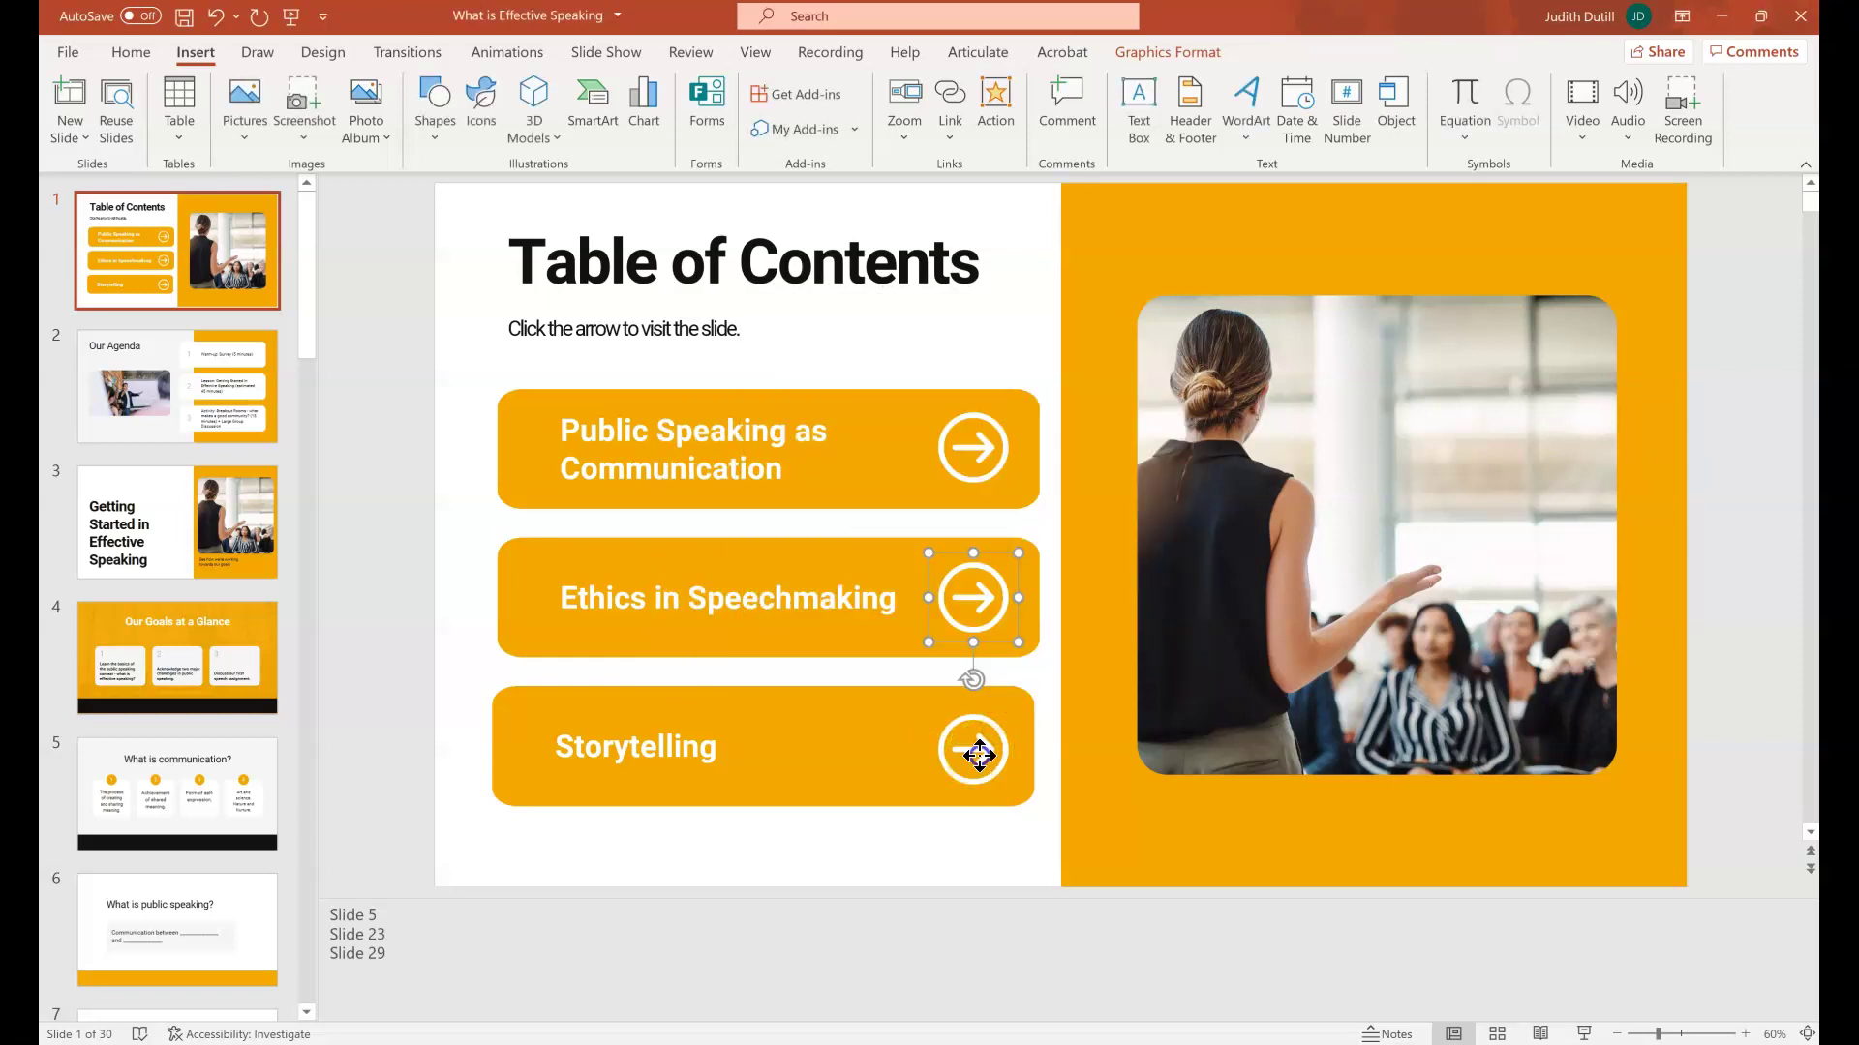
Give the Storytelling arrow an action hyperlink to Slide 29.
{"action": "left_click", "coordinate": [992, 97]}
{"action": "left_click", "coordinate": [778, 425]}
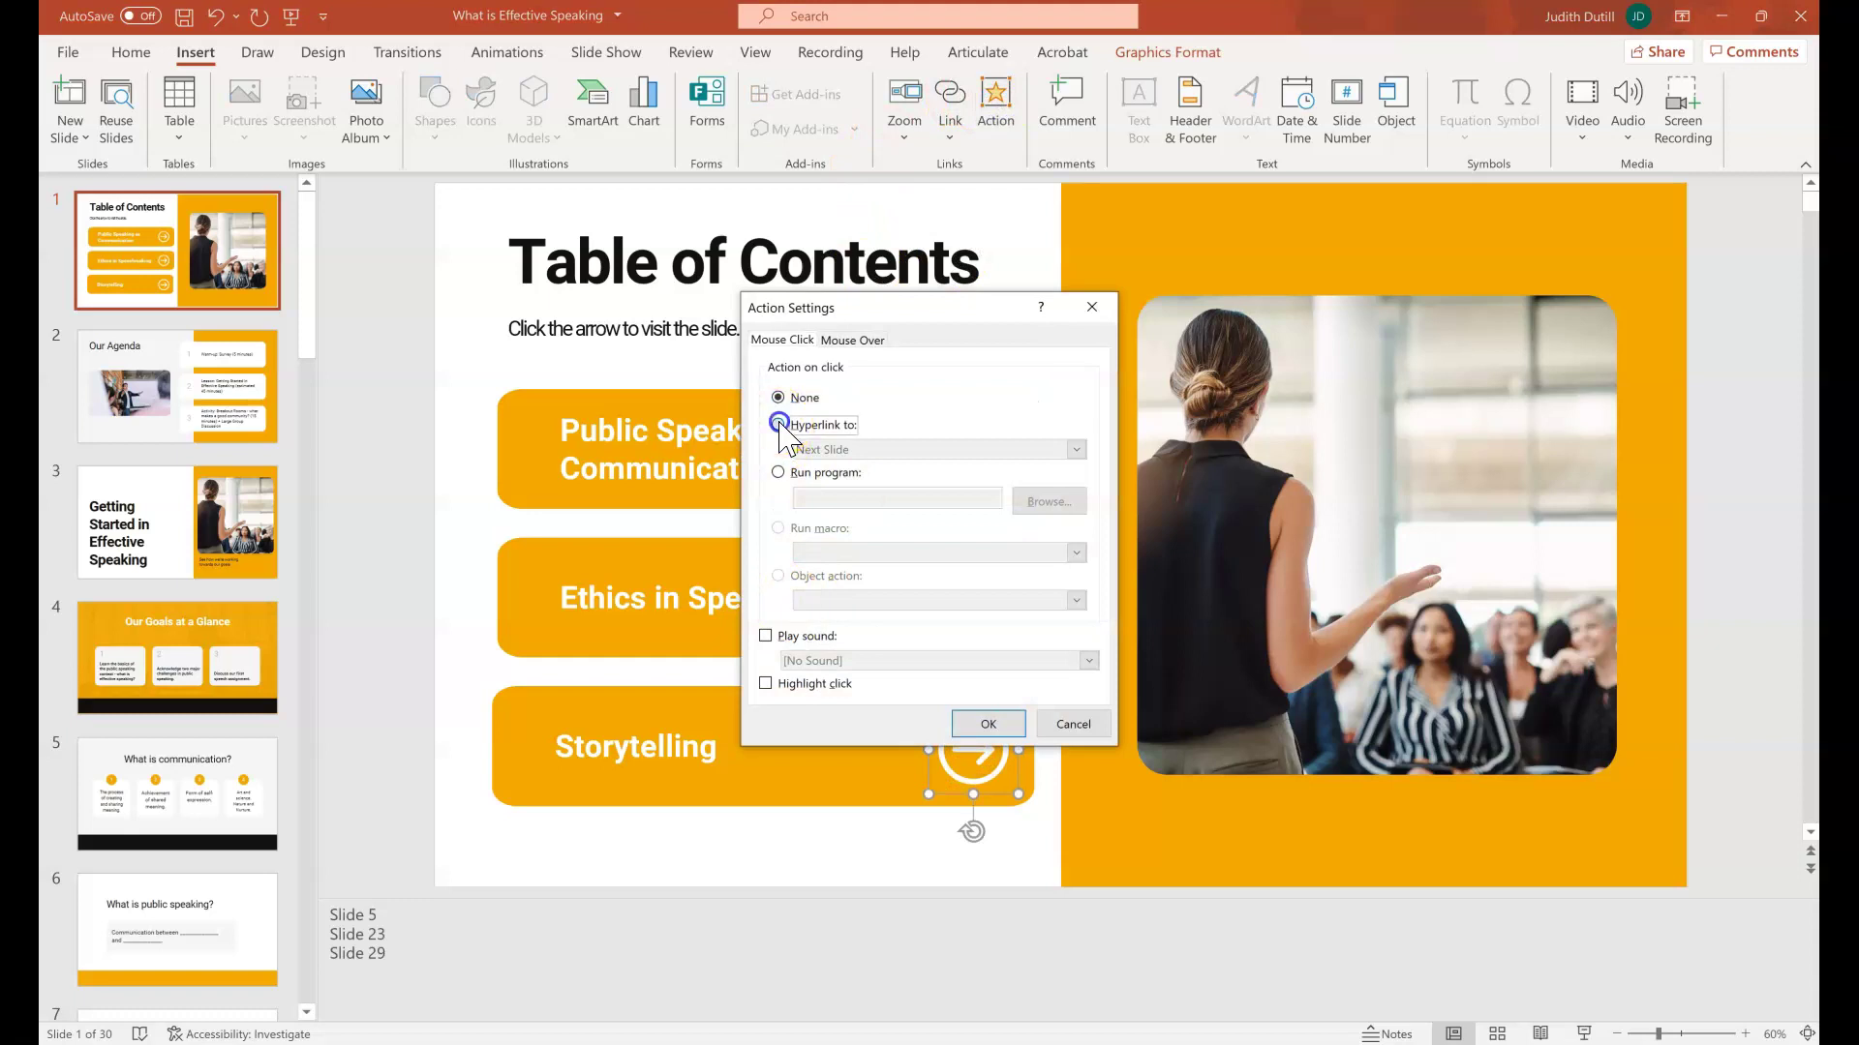
{"action": "left_click", "coordinate": [990, 451]}
{"action": "left_click", "coordinate": [914, 625]}
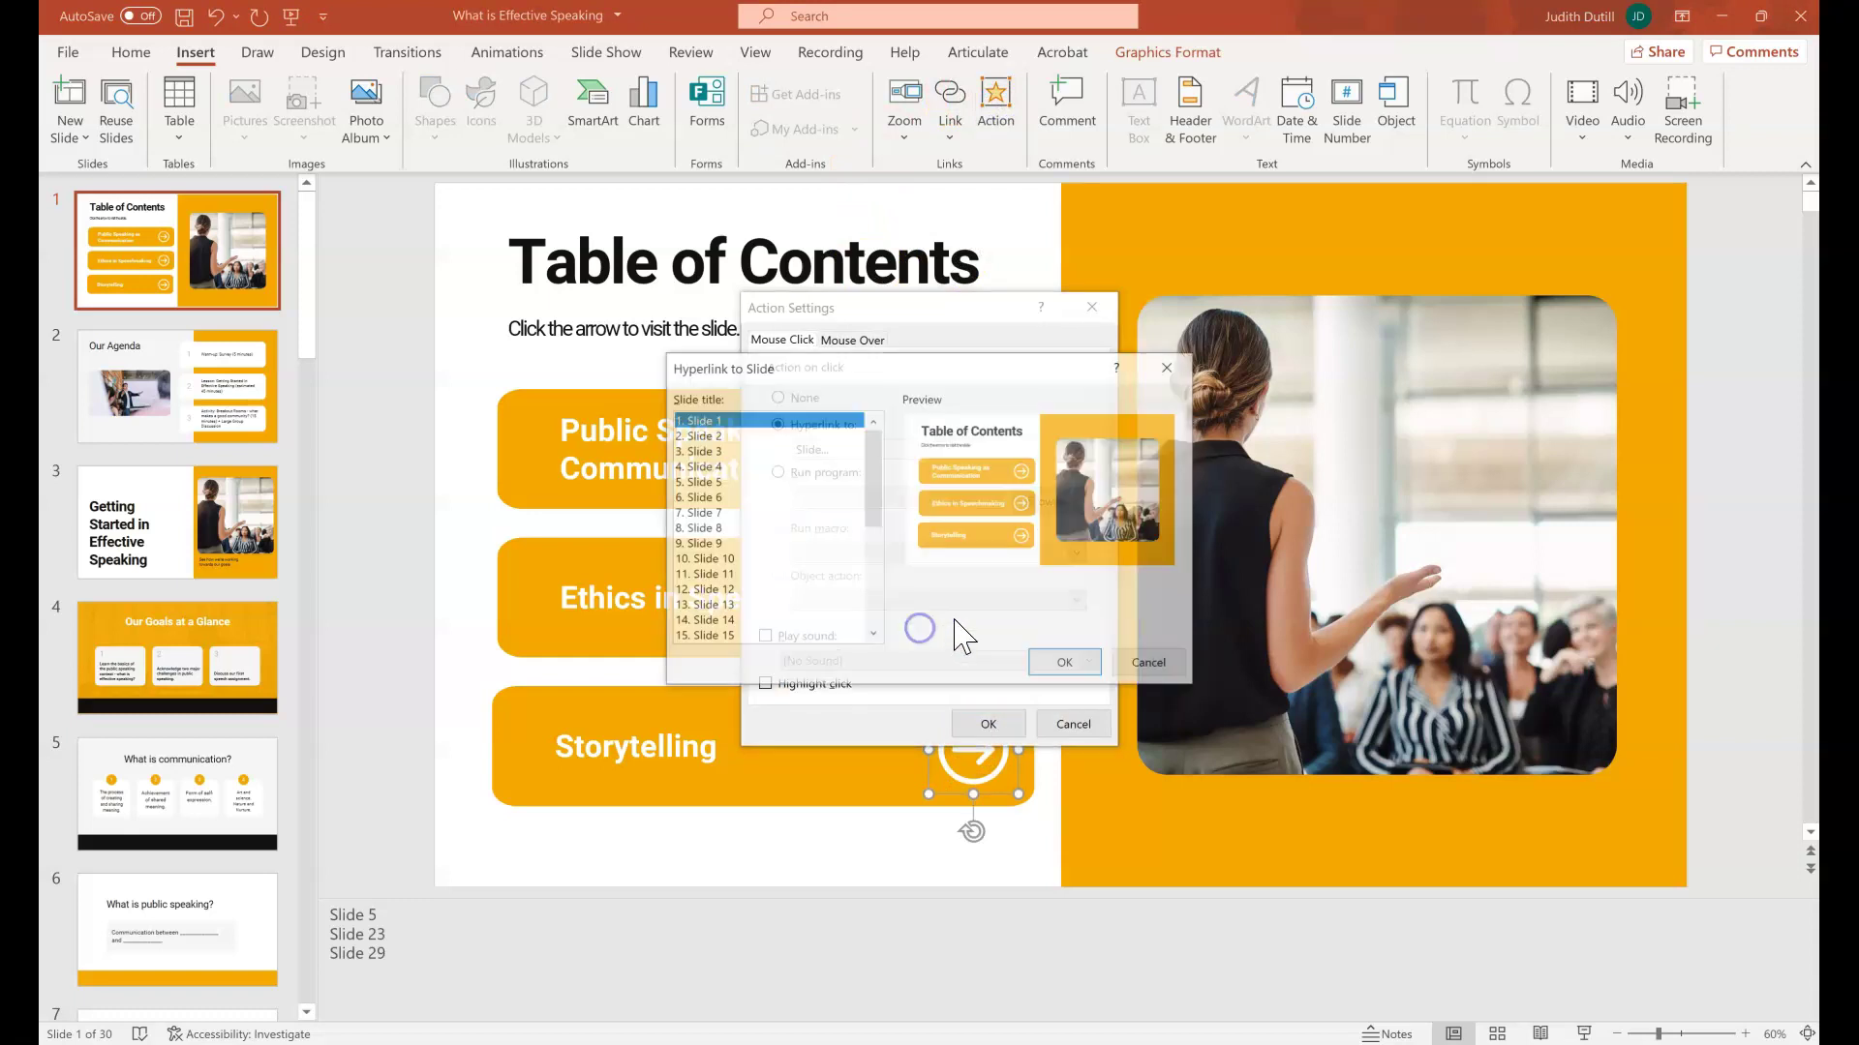
{"action": "left_click_drag", "start_coordinate": [872, 480], "coordinate": [871, 630]}
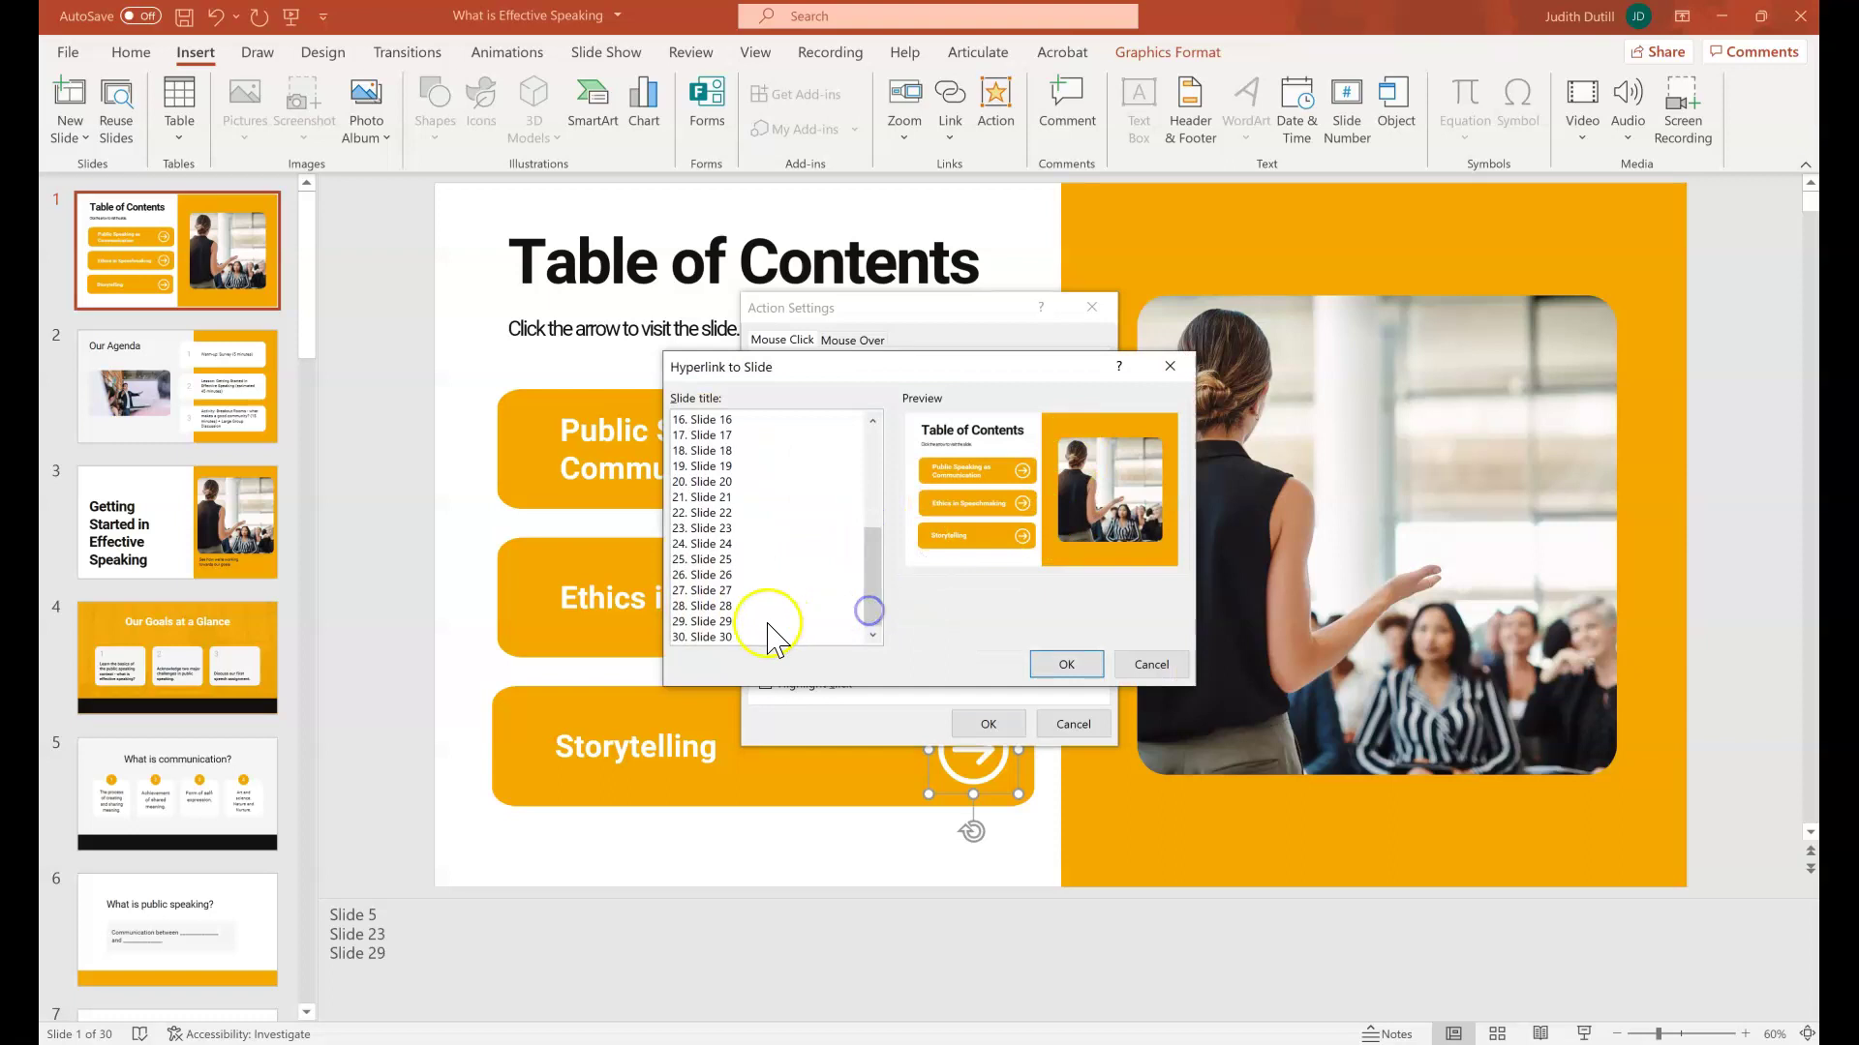
{"action": "left_click", "coordinate": [763, 621]}
{"action": "left_click", "coordinate": [1063, 664]}
{"action": "left_click", "coordinate": [1007, 721]}
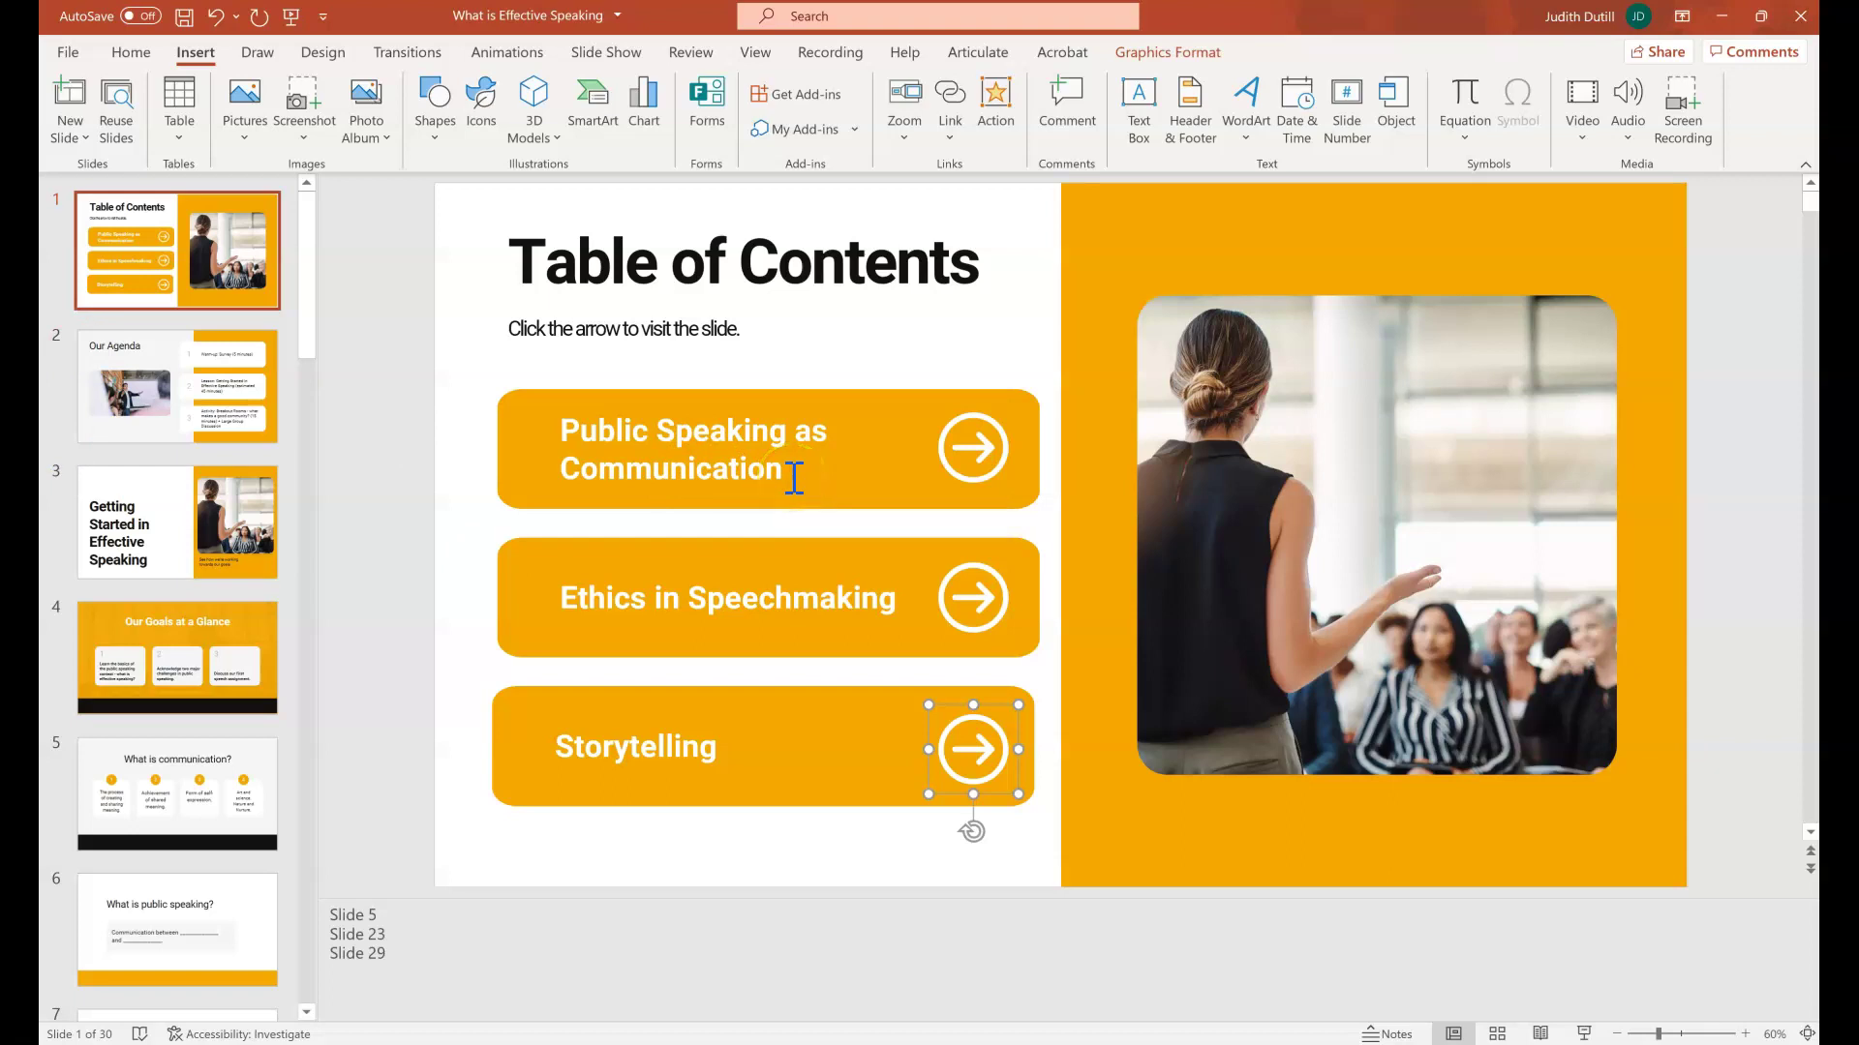
Hyperlink the selected Public Speaking as Communication text to Slide 5 with an Action setting.
{"action": "left_click_drag", "start_coordinate": [794, 477], "coordinate": [549, 435]}
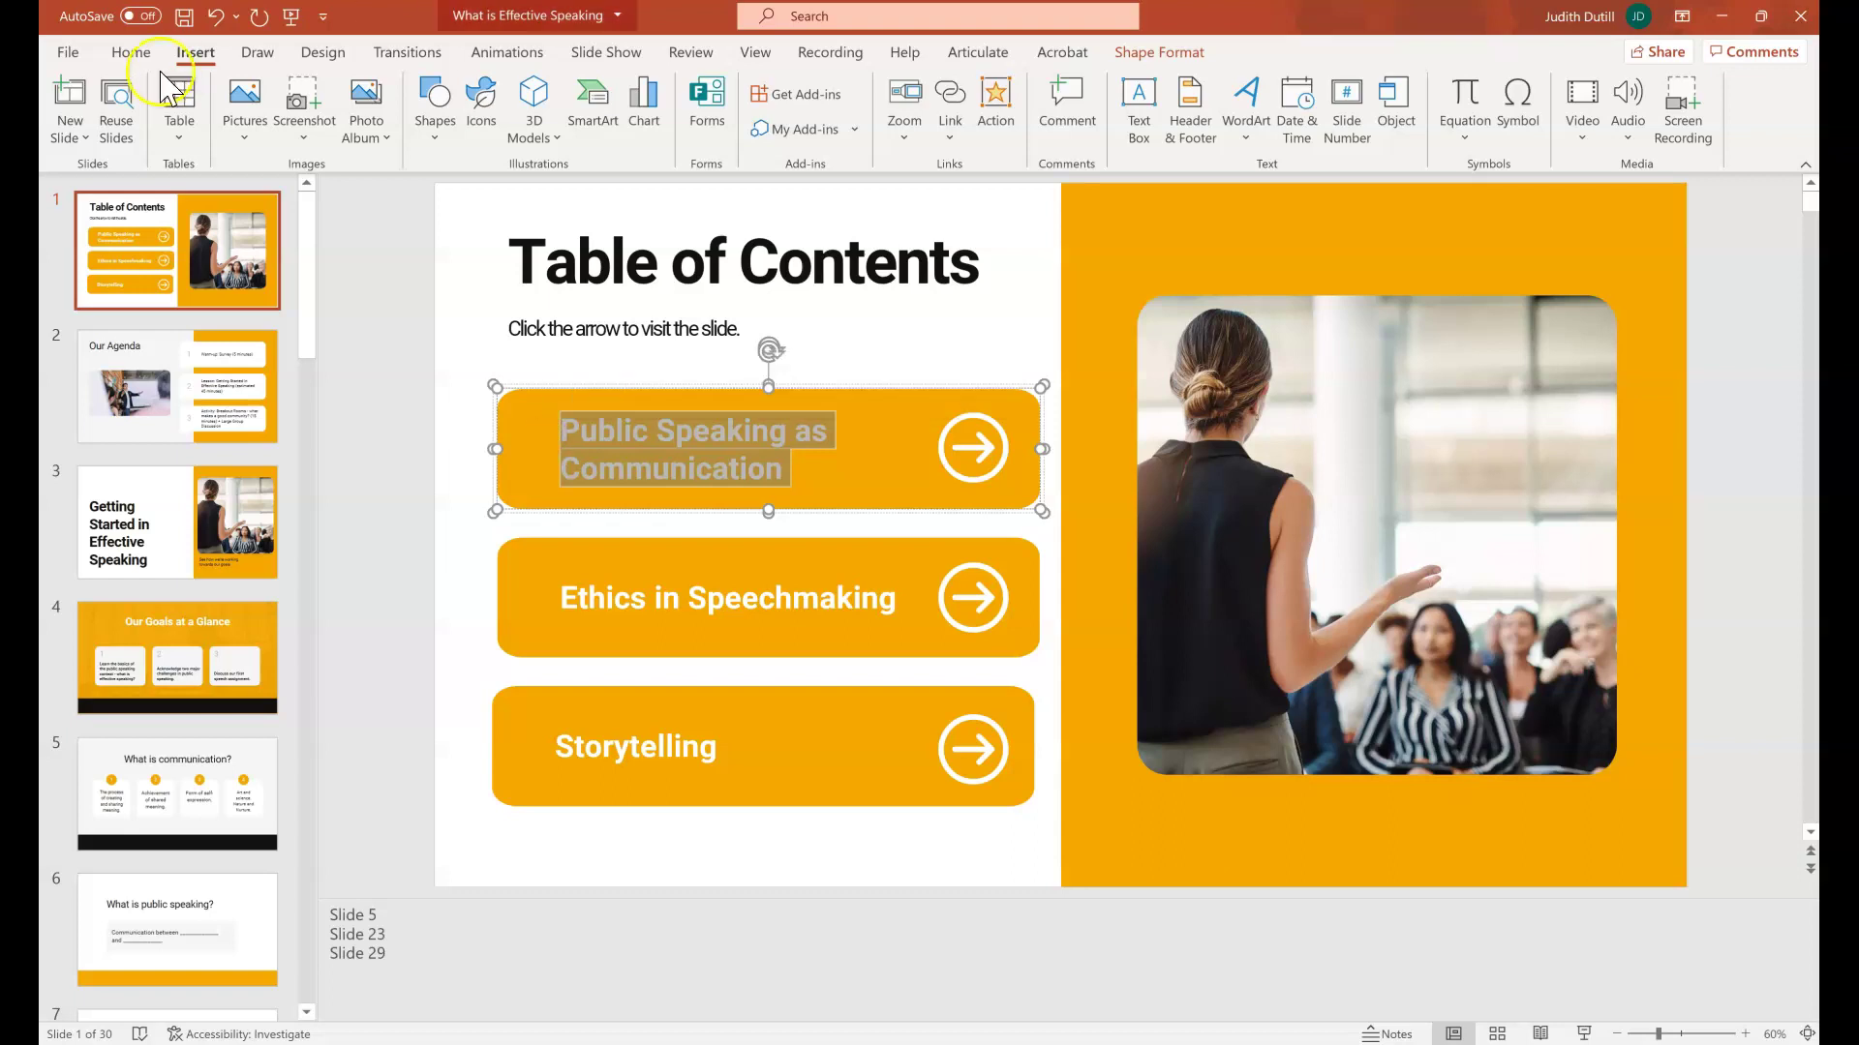
{"action": "left_click", "coordinate": [196, 72]}
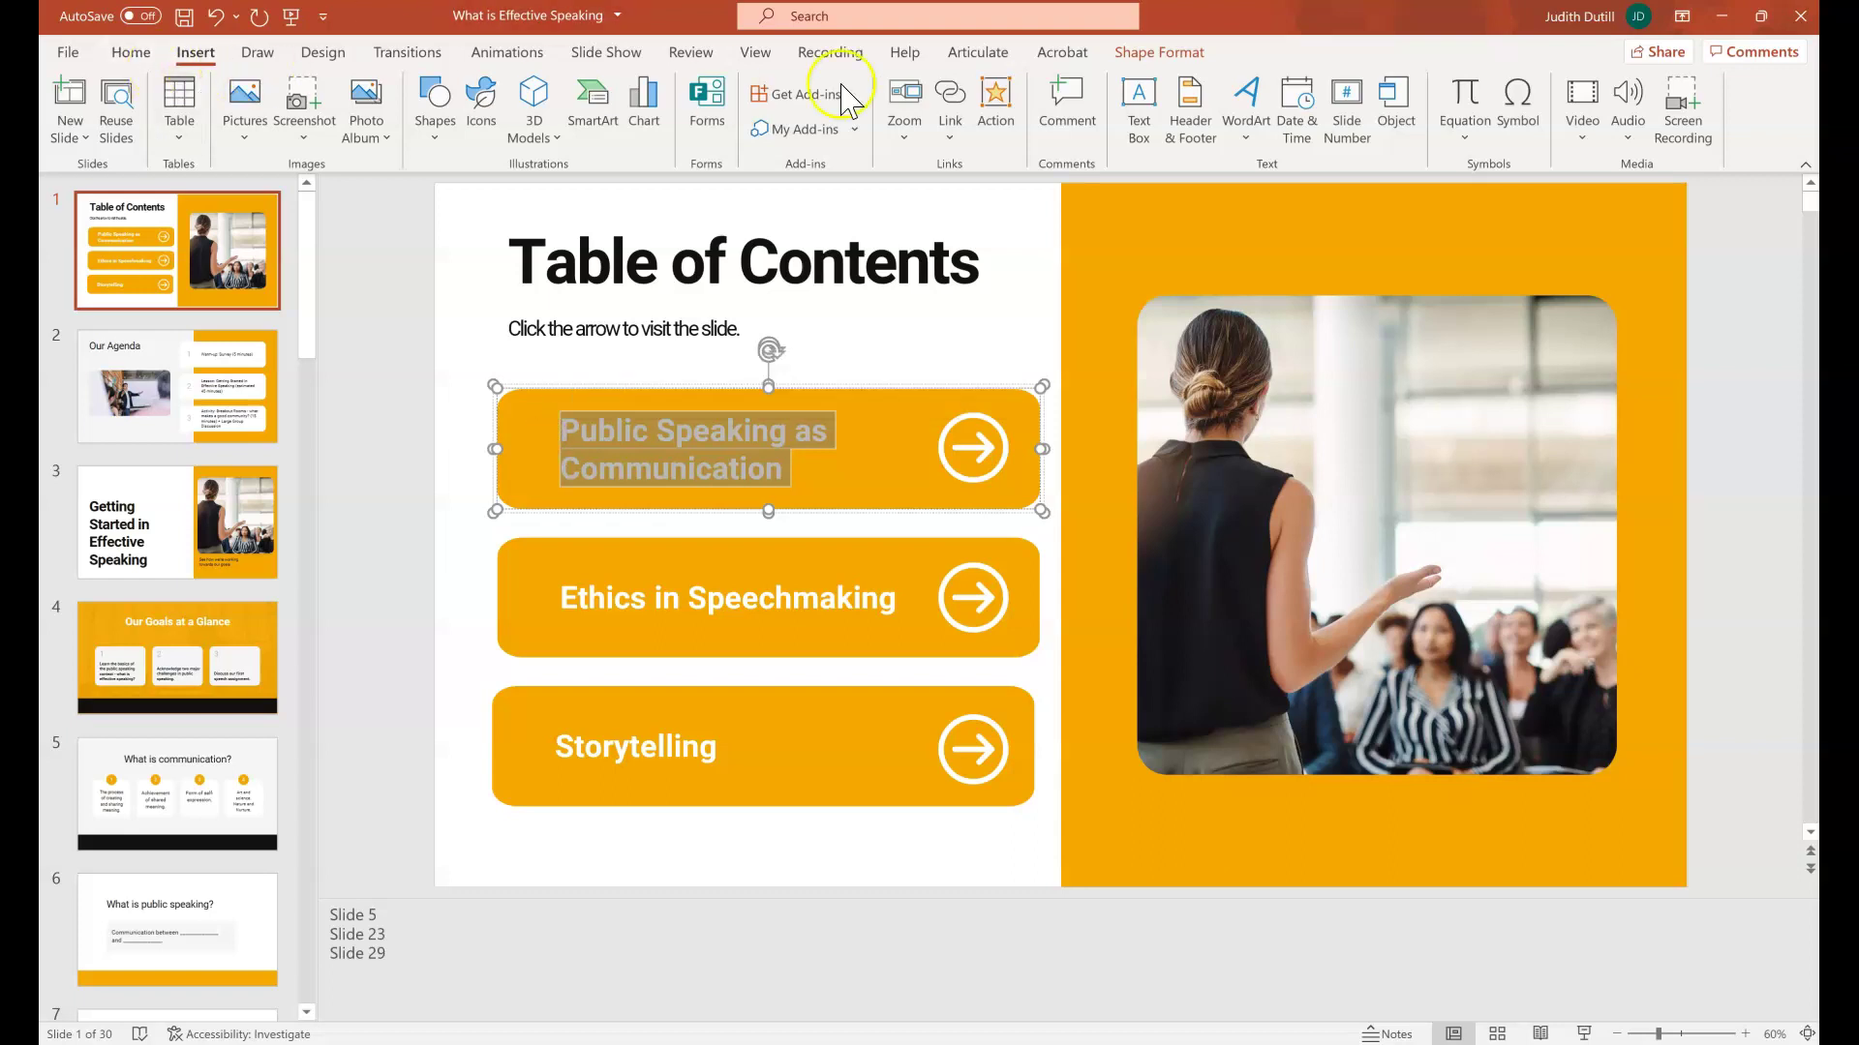
{"action": "left_click", "coordinate": [997, 104]}
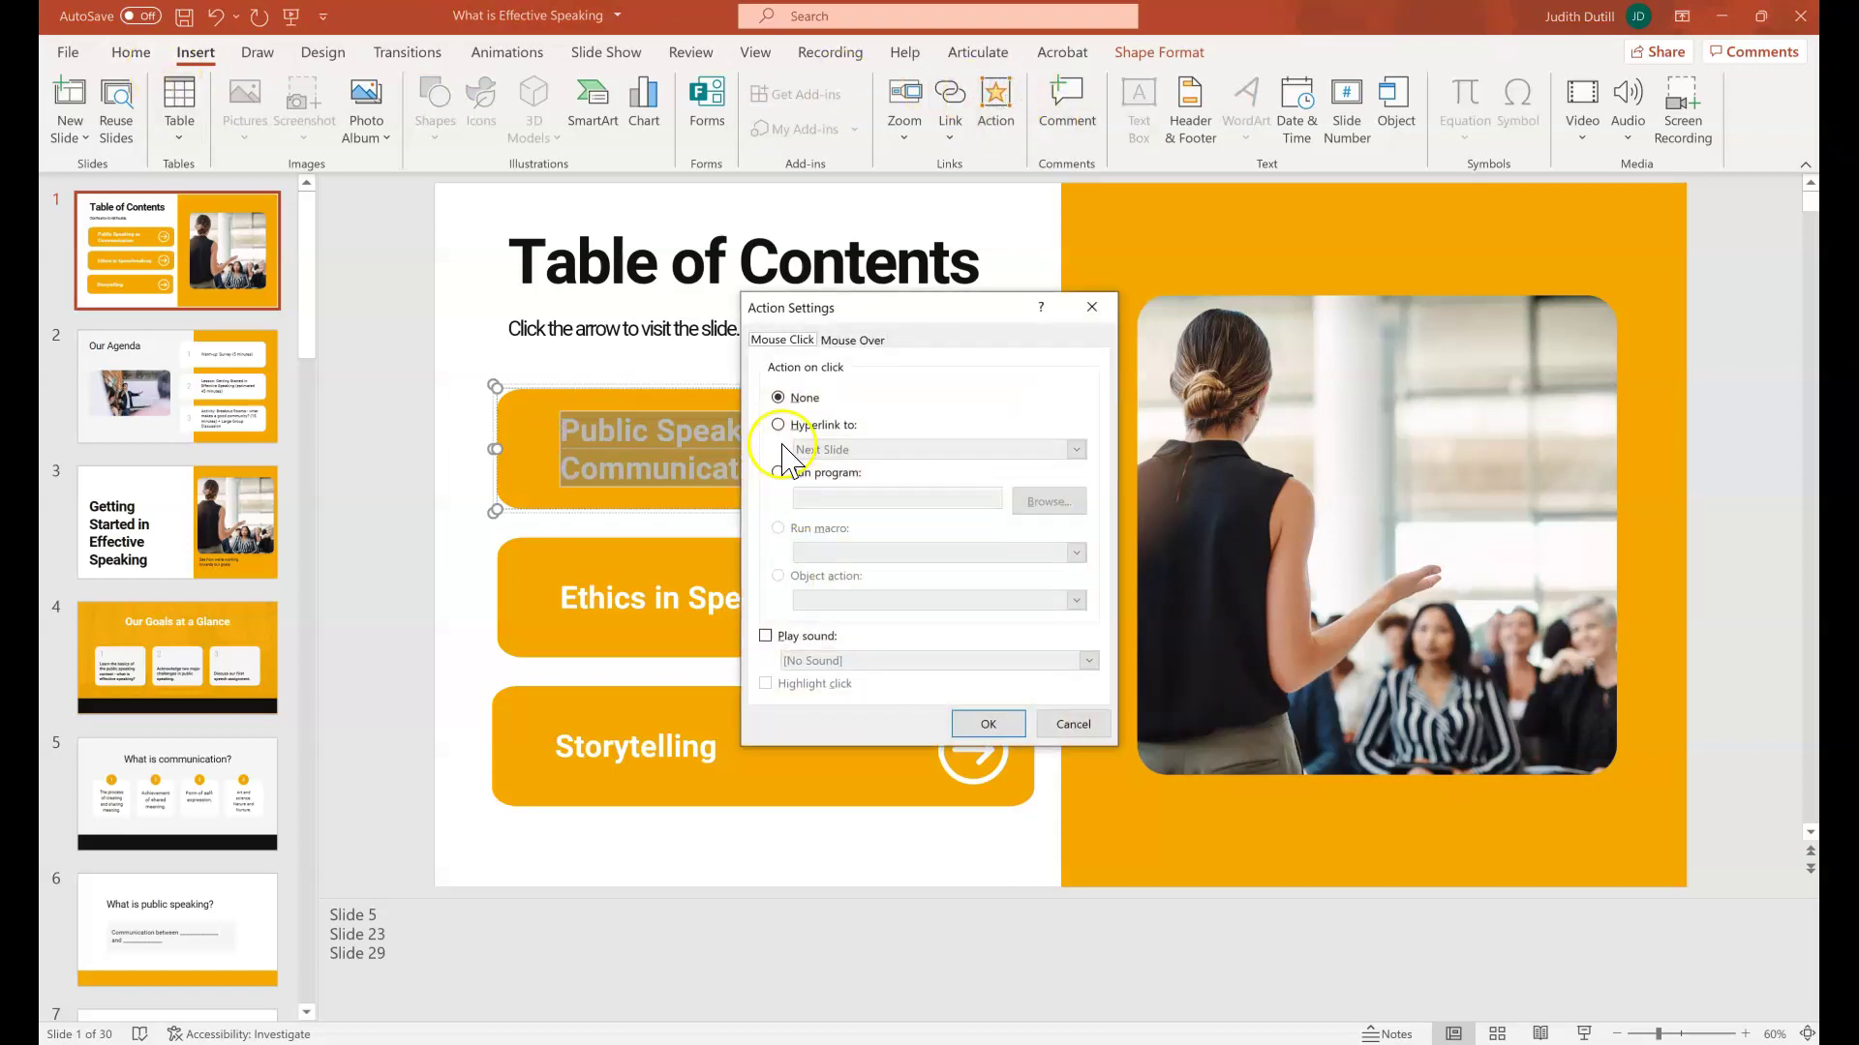
{"action": "left_click", "coordinate": [778, 424]}
{"action": "left_click", "coordinate": [872, 449]}
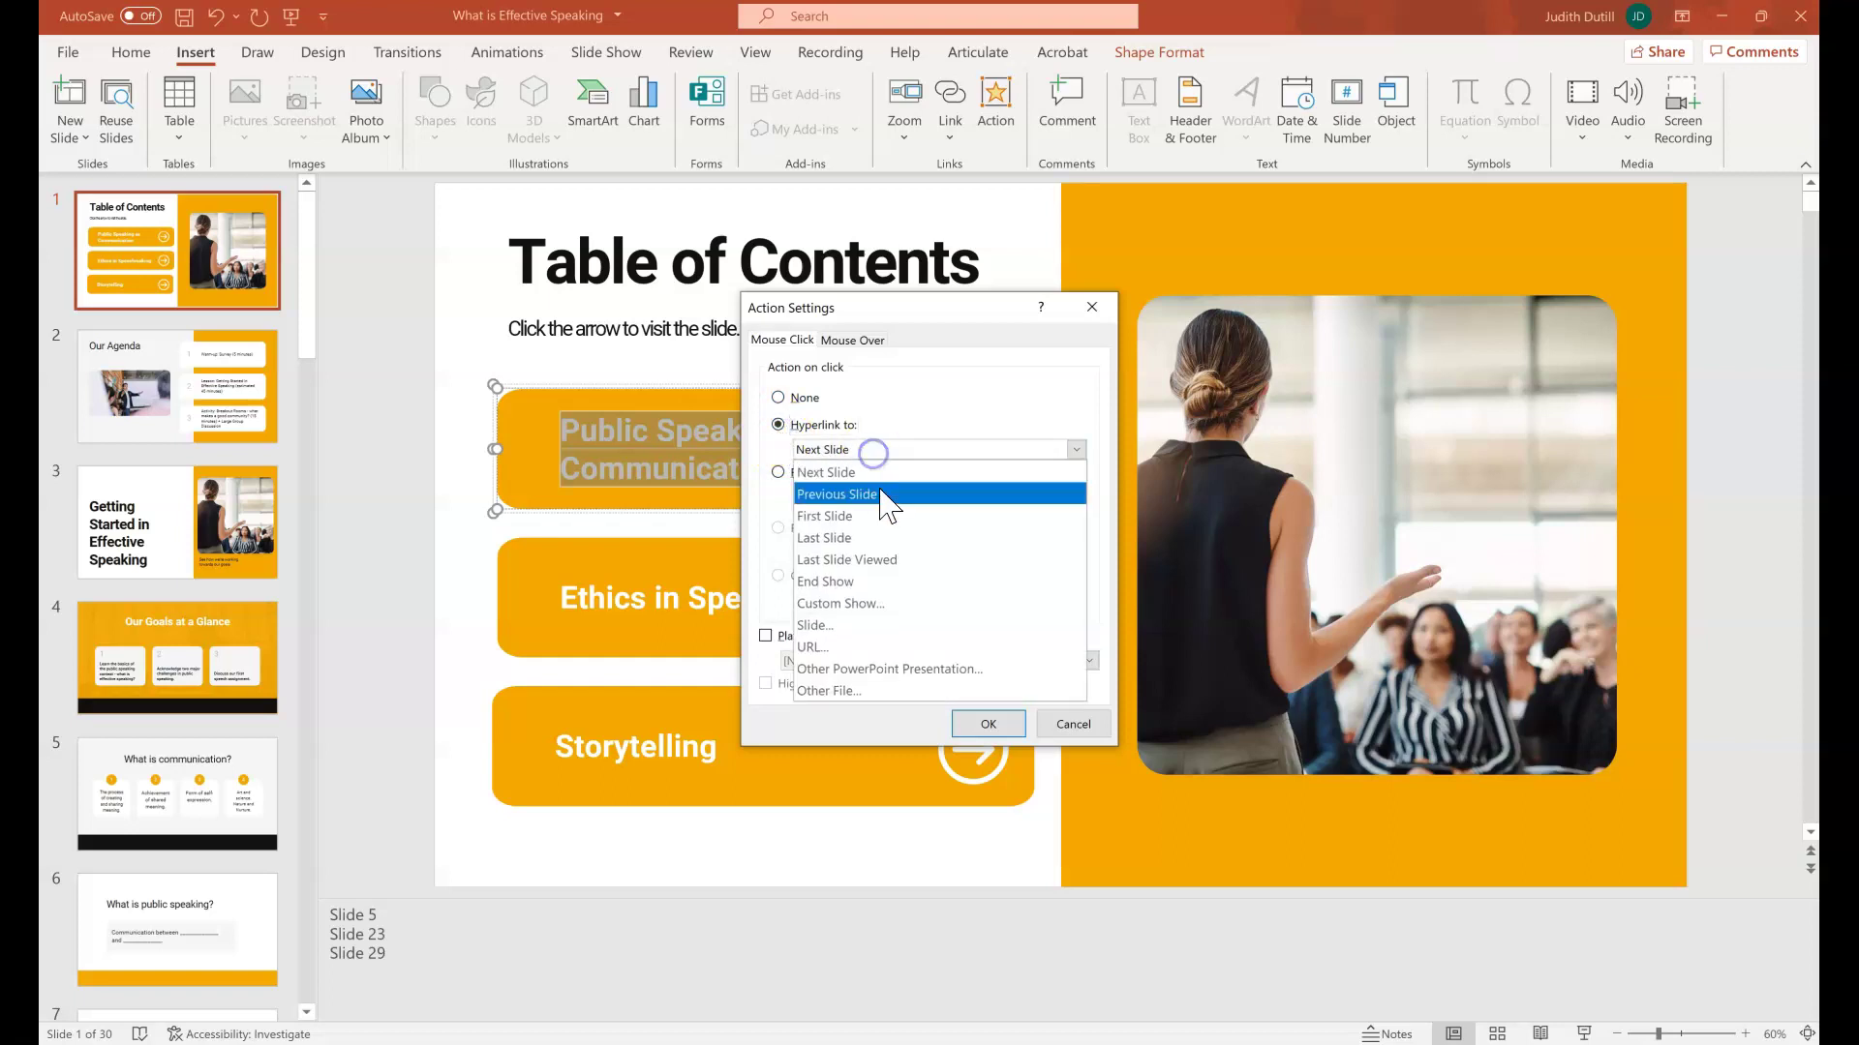
{"action": "left_click", "coordinate": [871, 620]}
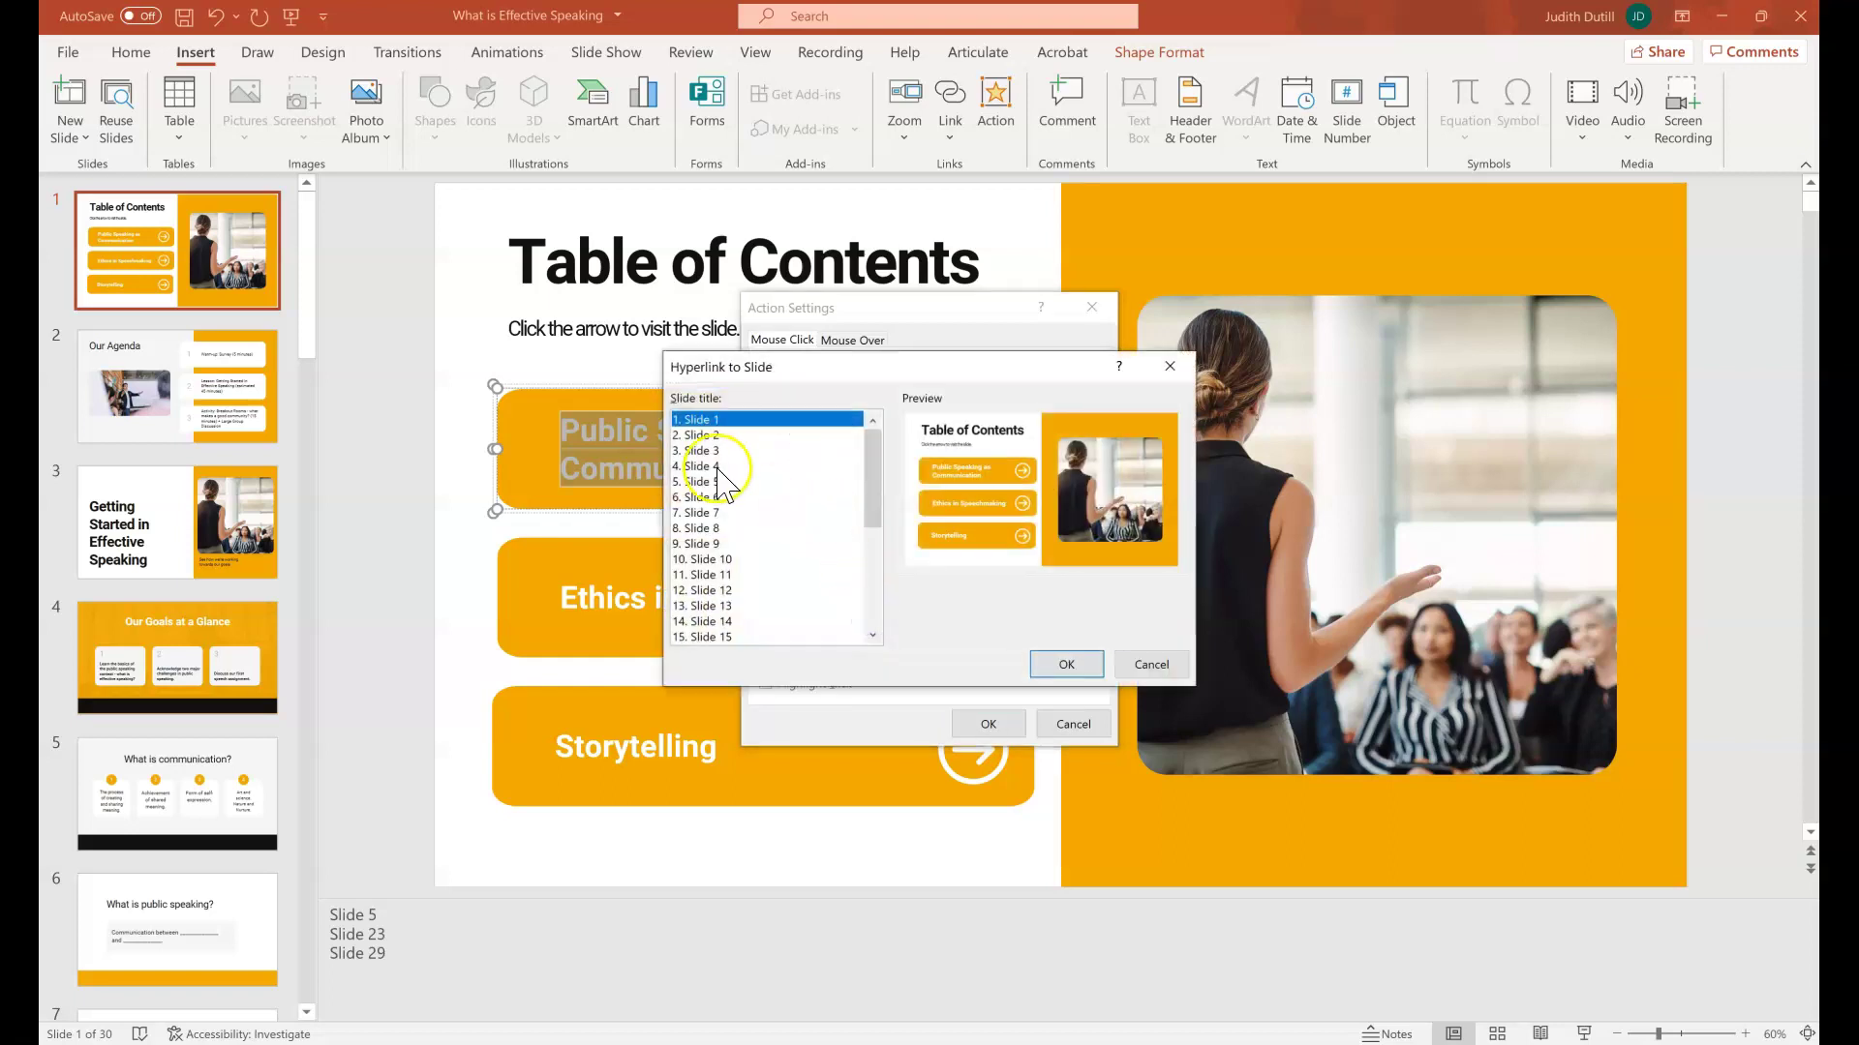
{"action": "left_click", "coordinate": [712, 481]}
{"action": "left_click", "coordinate": [1053, 663]}
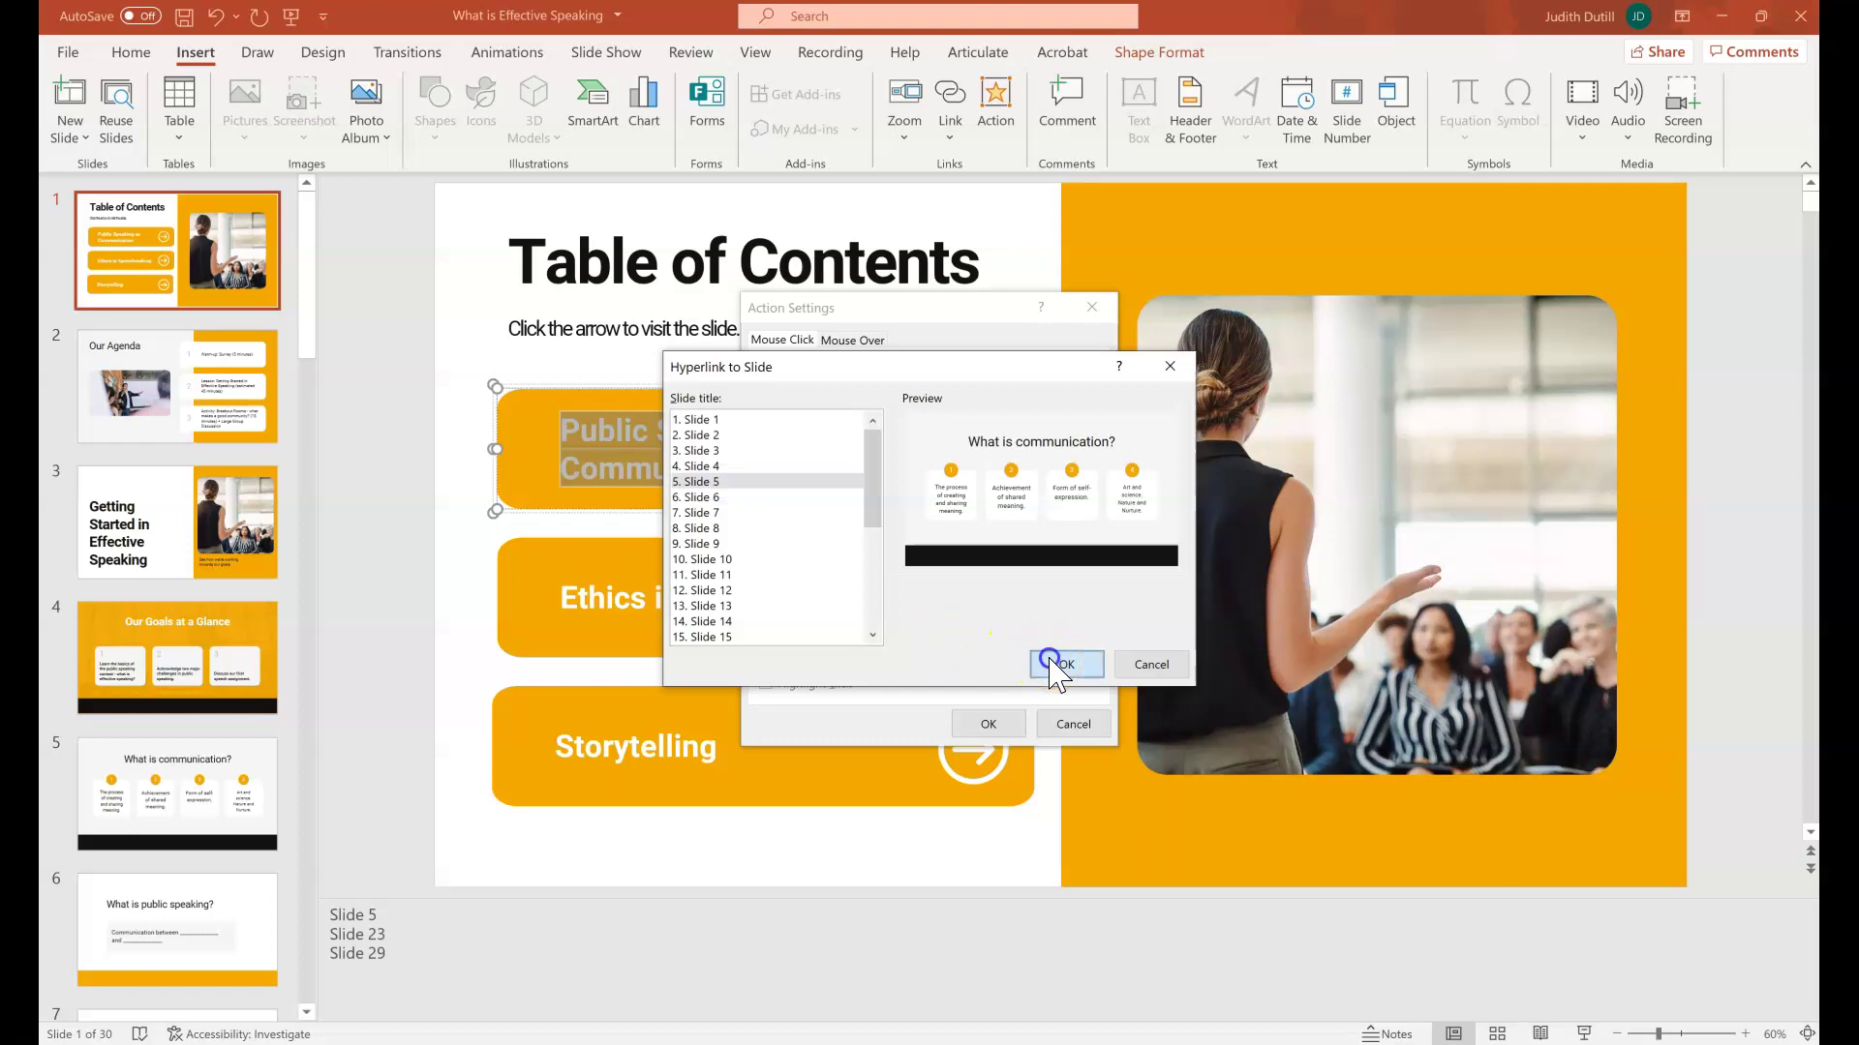
{"action": "left_click", "coordinate": [986, 723]}
{"action": "left_click", "coordinate": [818, 480]}
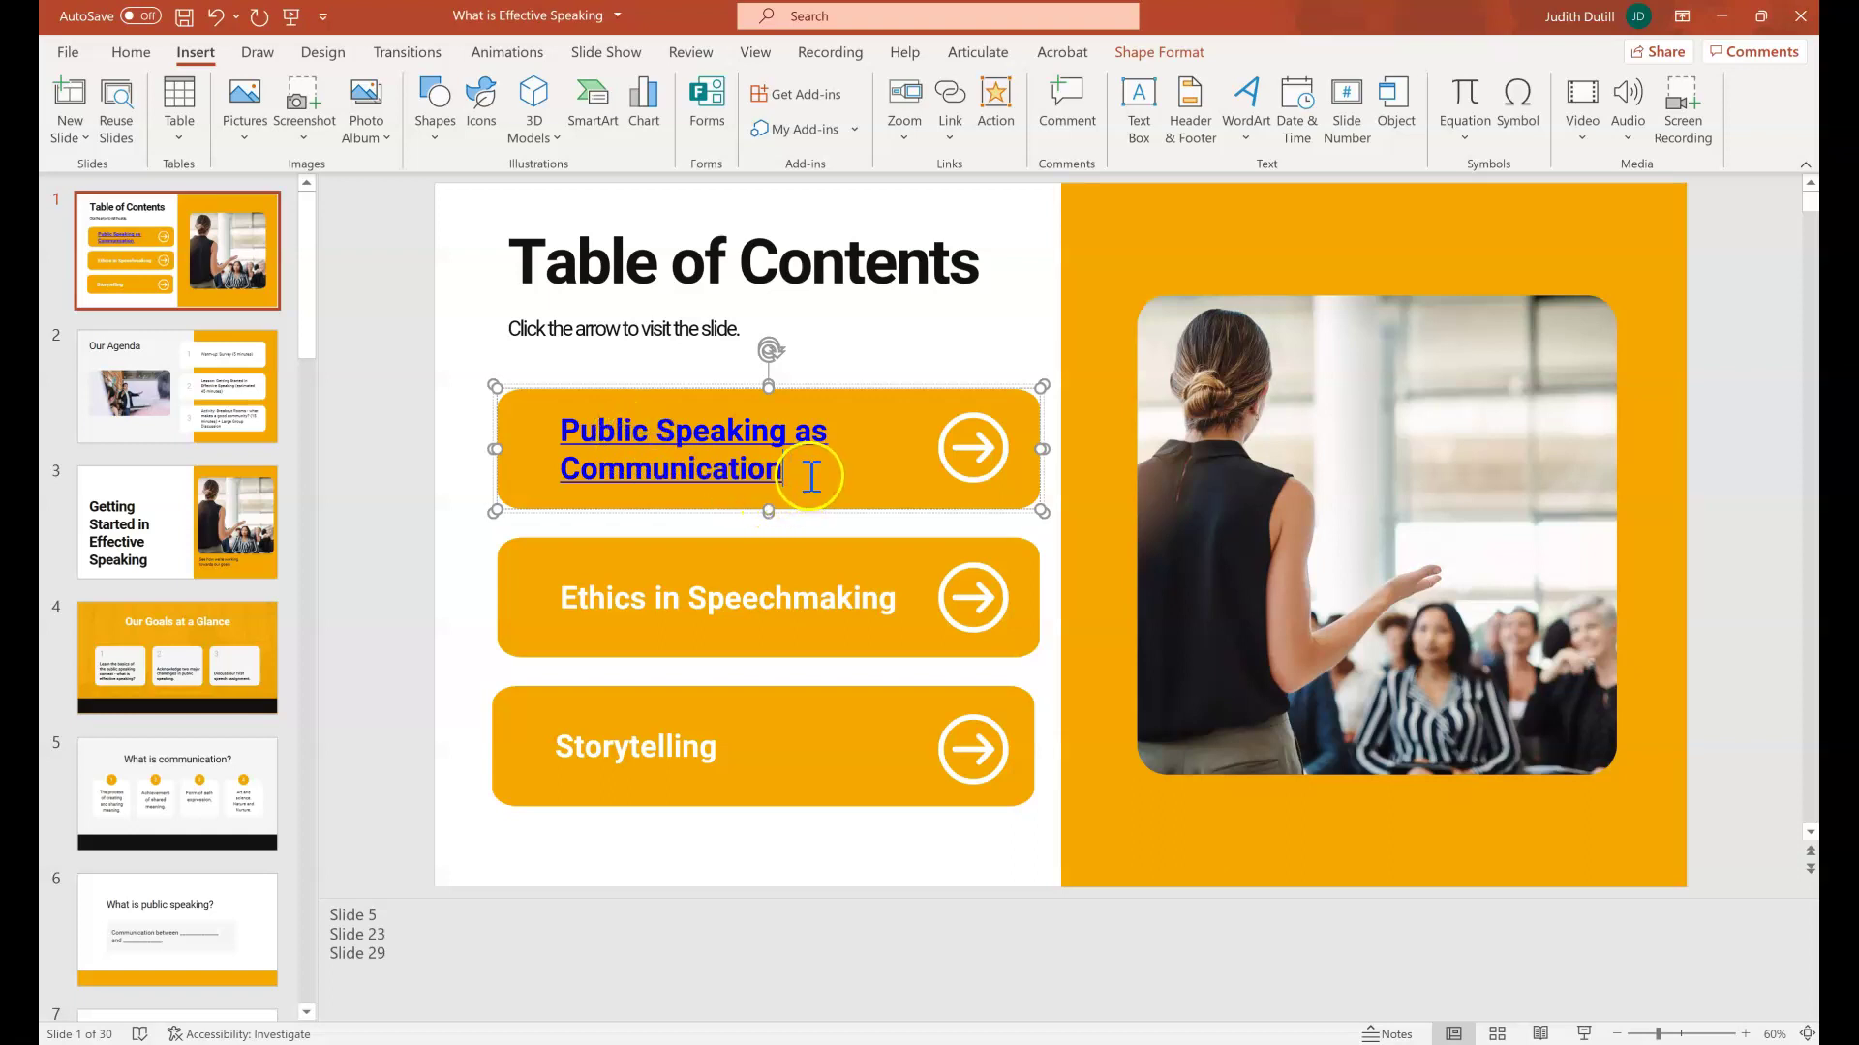
Make the Public Speaking as Communication link text white.
{"action": "left_click_drag", "start_coordinate": [807, 472], "coordinate": [547, 440]}
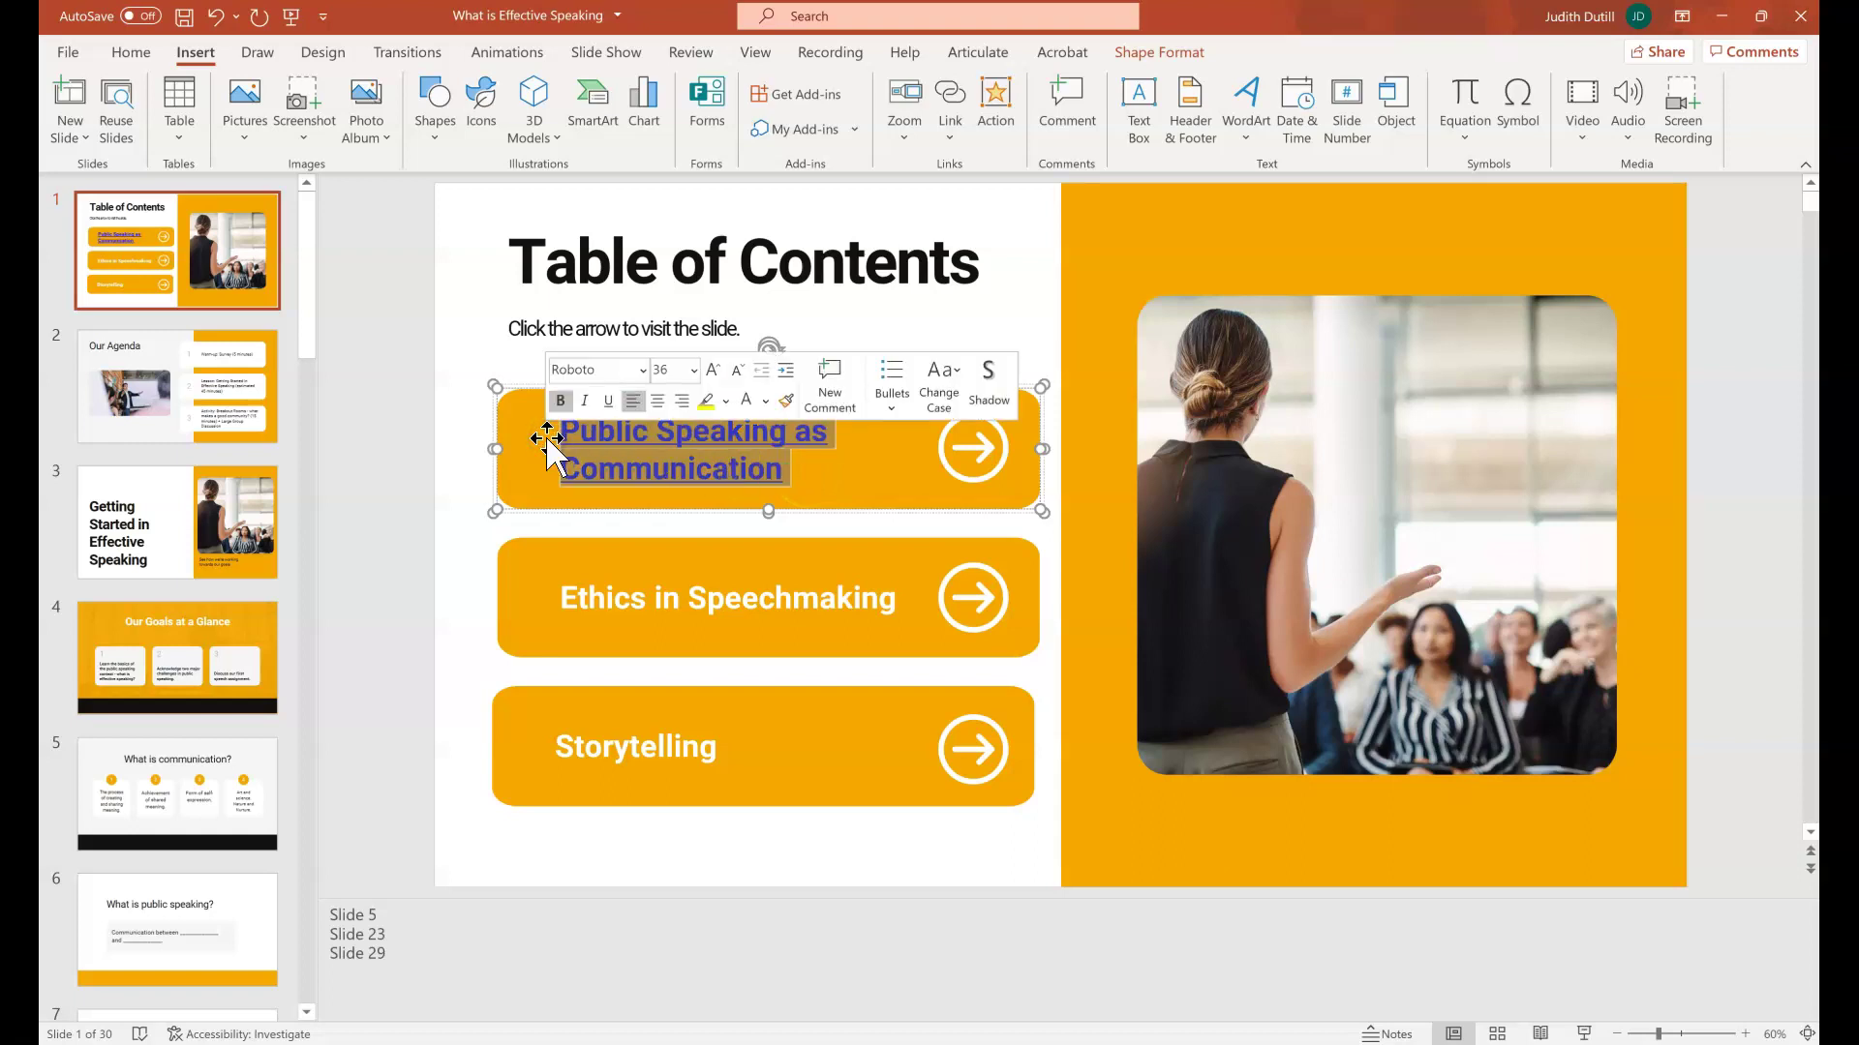
{"action": "left_click", "coordinate": [131, 54]}
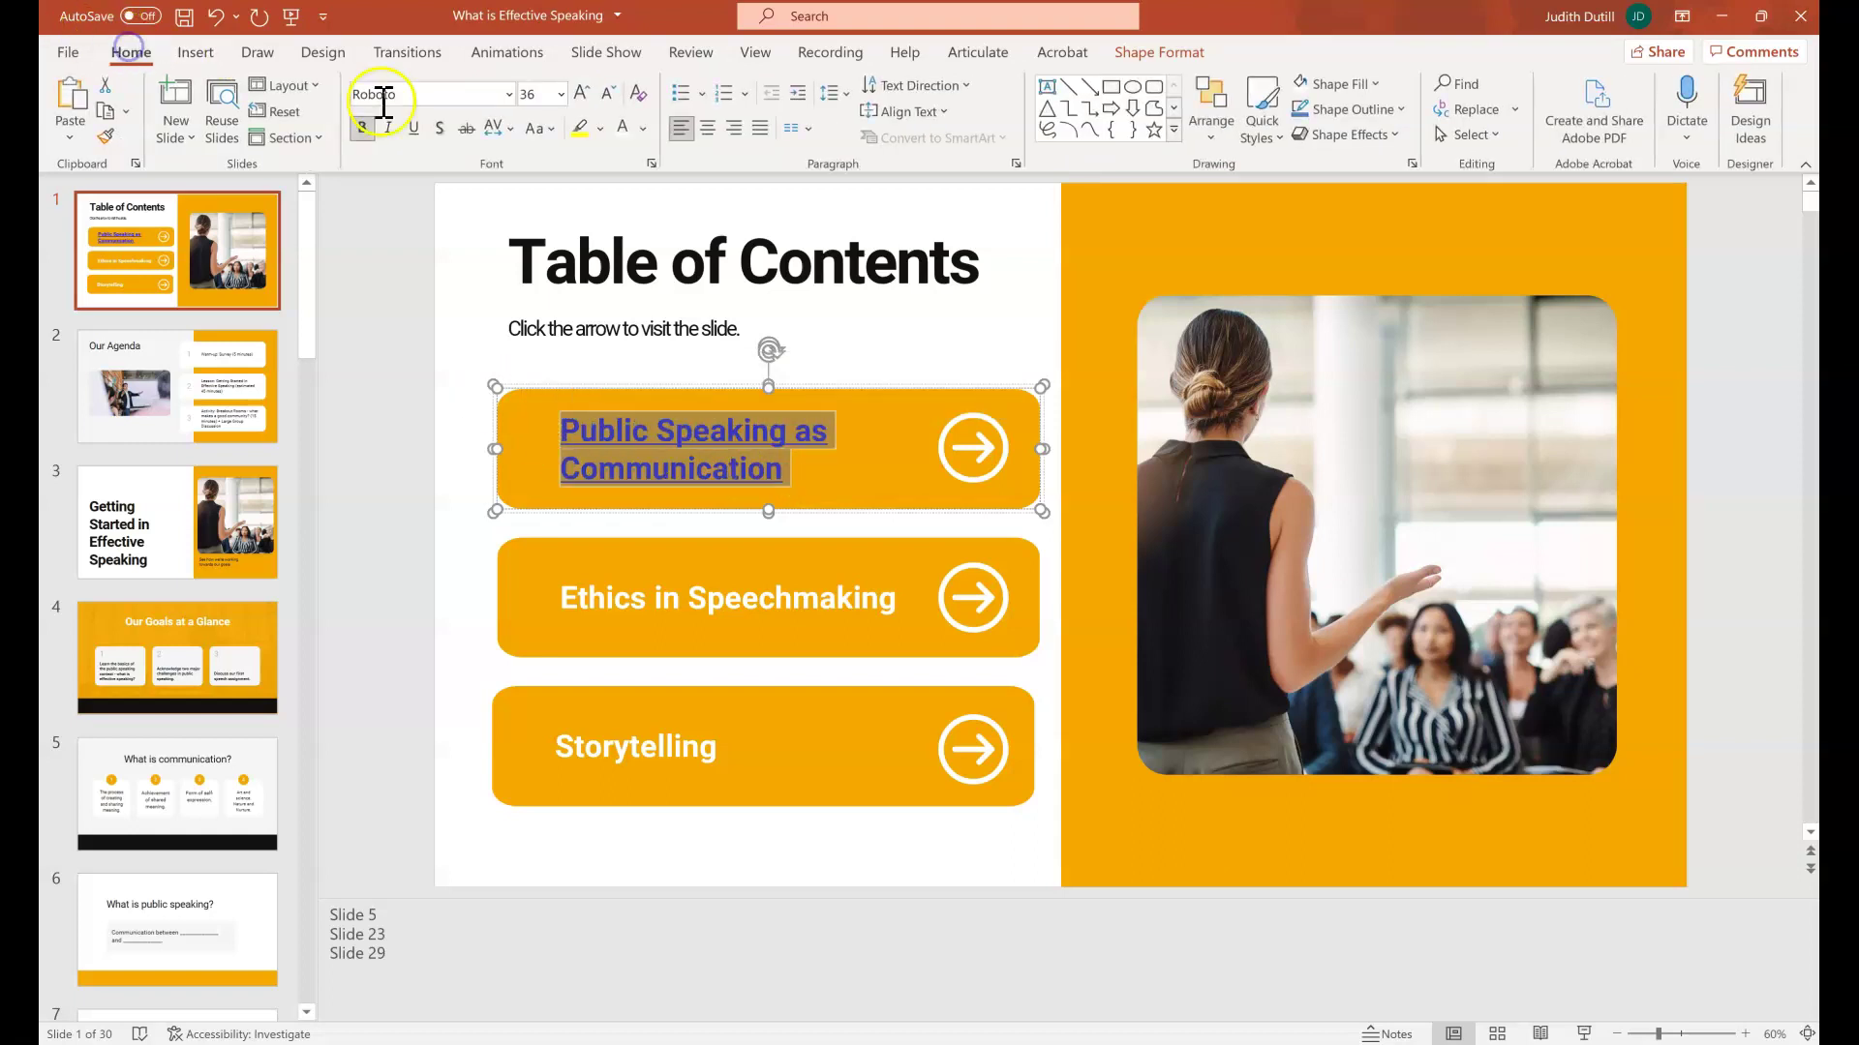
{"action": "left_click", "coordinate": [623, 130]}
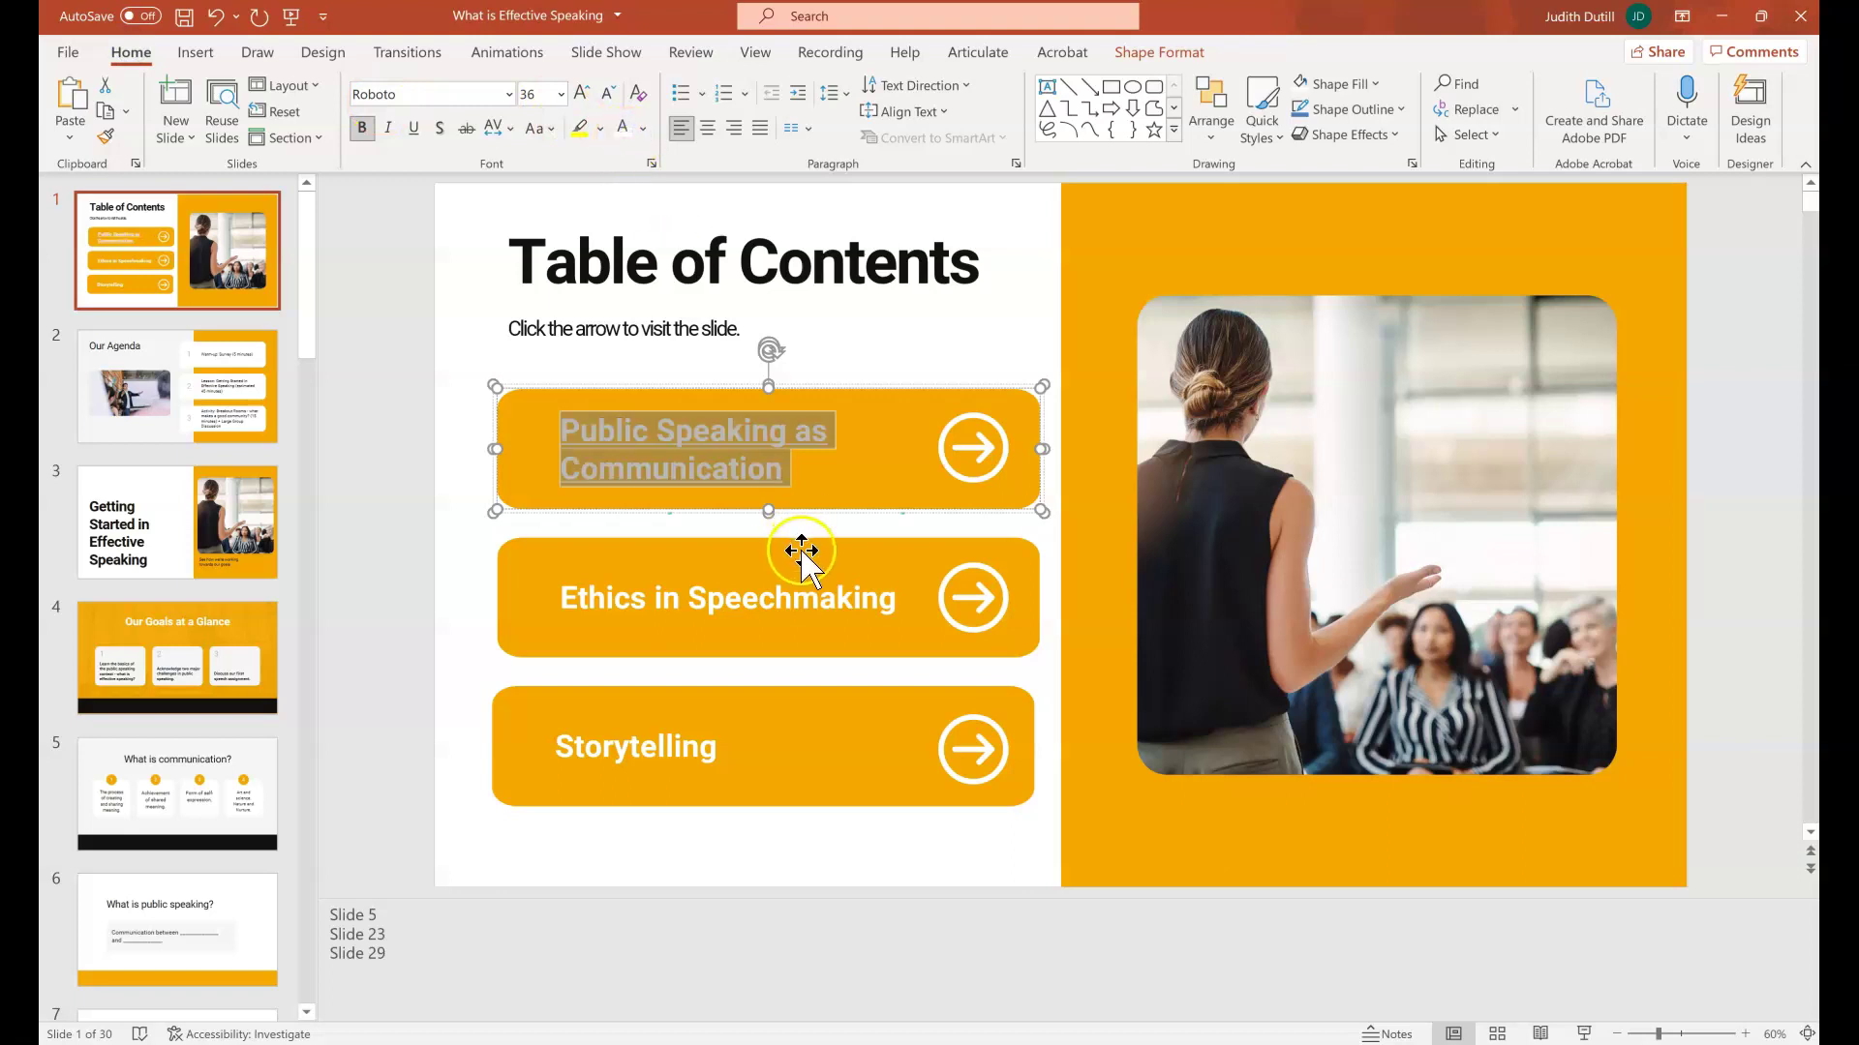
Hyperlink the Ethics in Speechmaking text to Slide 23.
{"action": "left_click", "coordinate": [793, 596]}
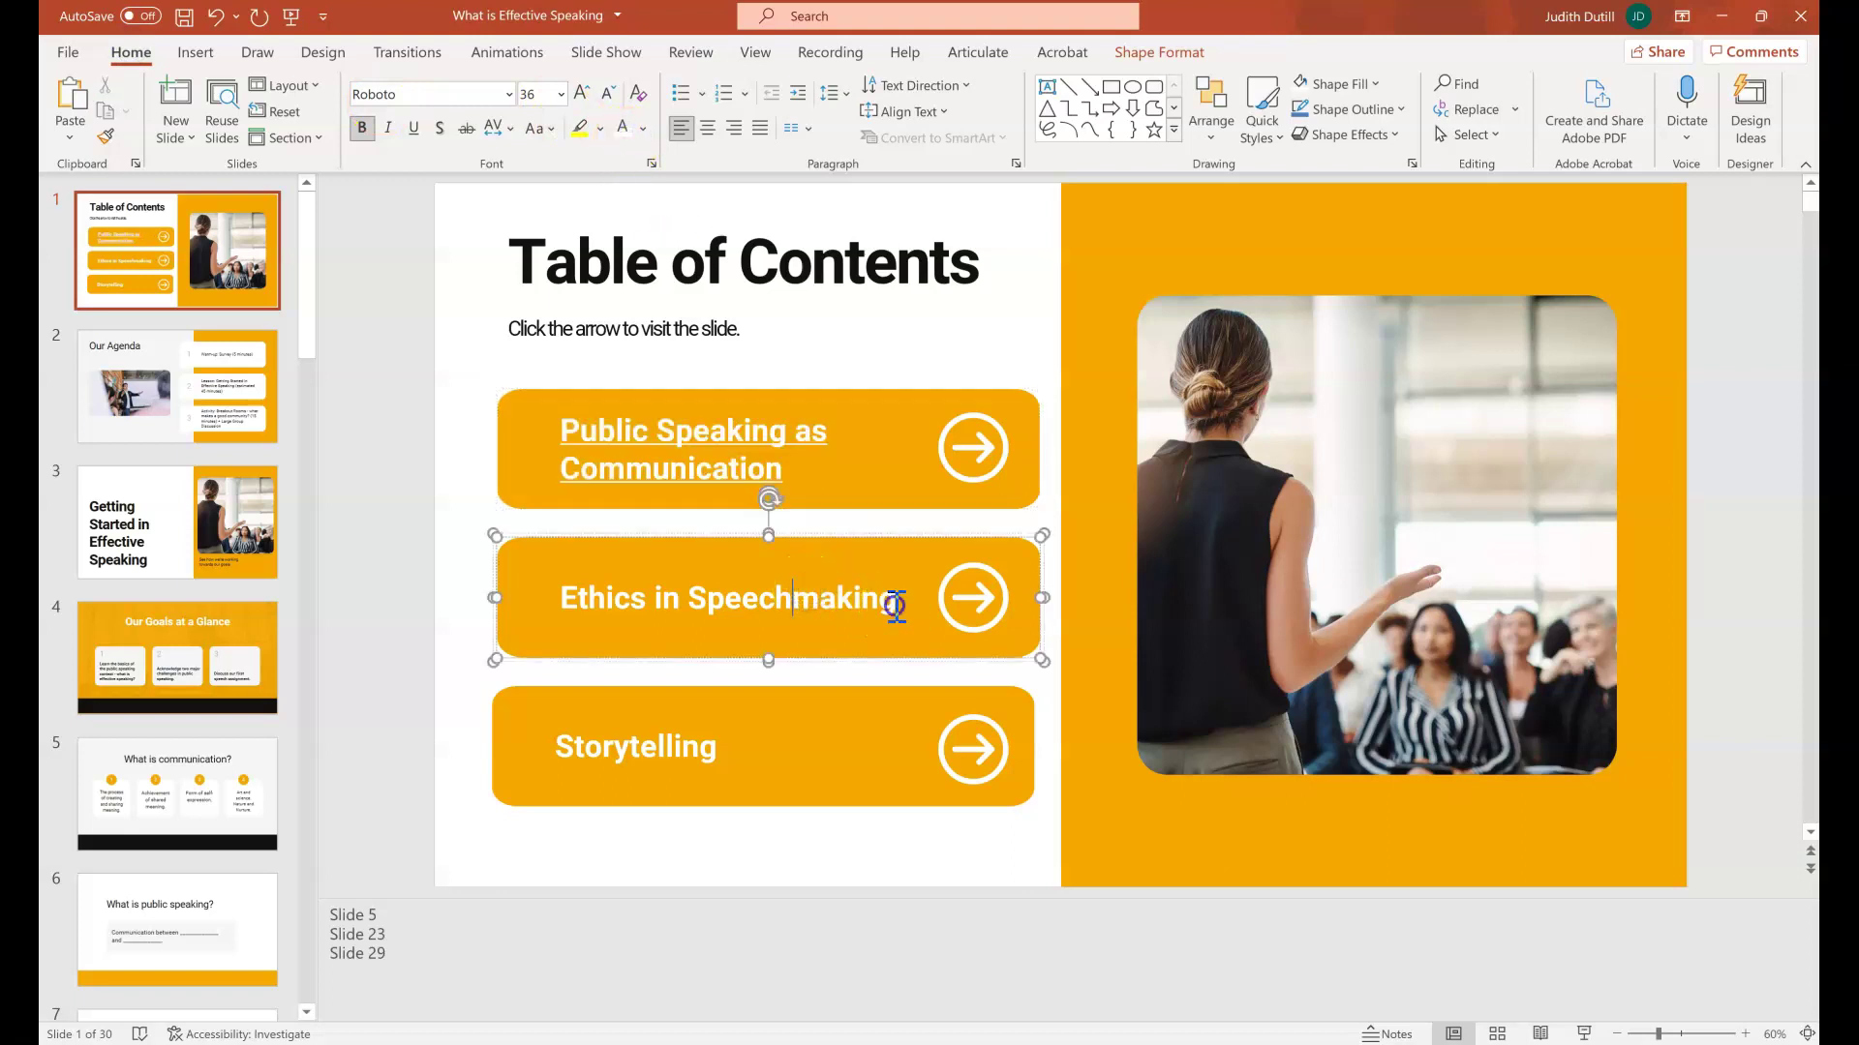
{"action": "left_click_drag", "start_coordinate": [894, 606], "coordinate": [565, 595]}
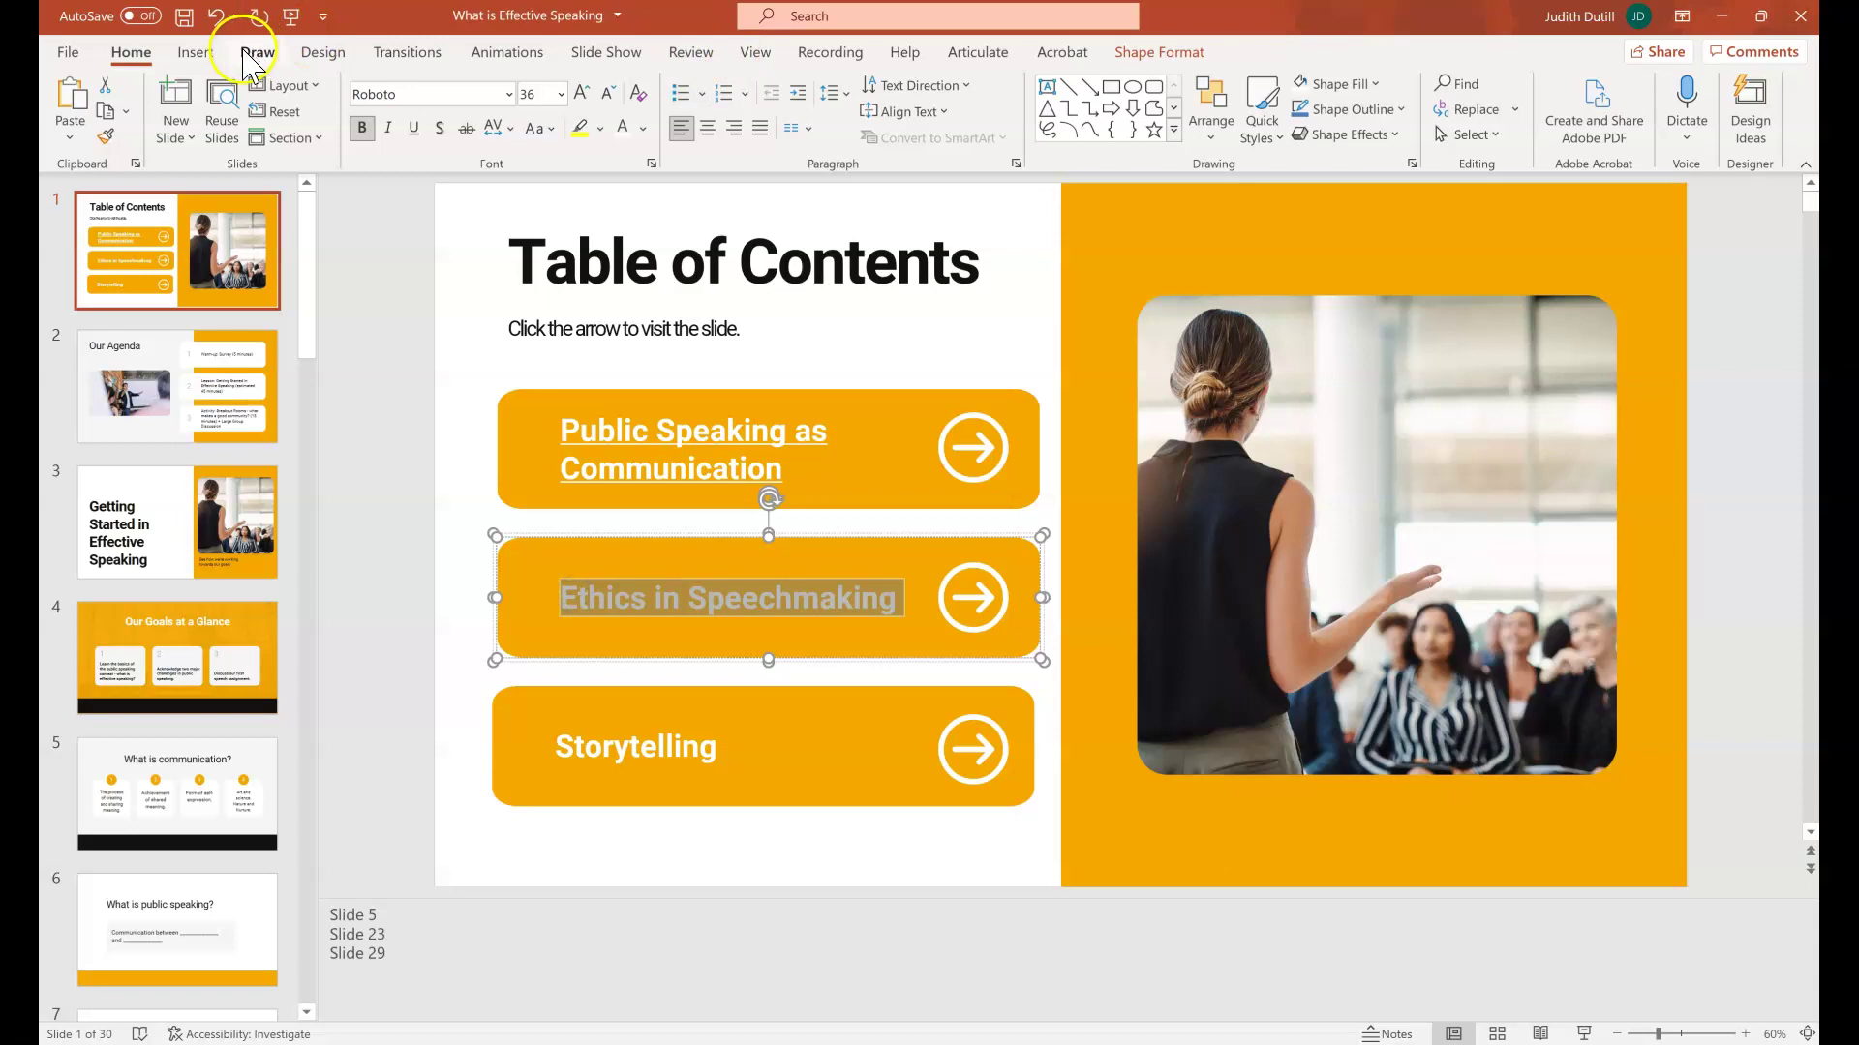
{"action": "left_click", "coordinate": [196, 52]}
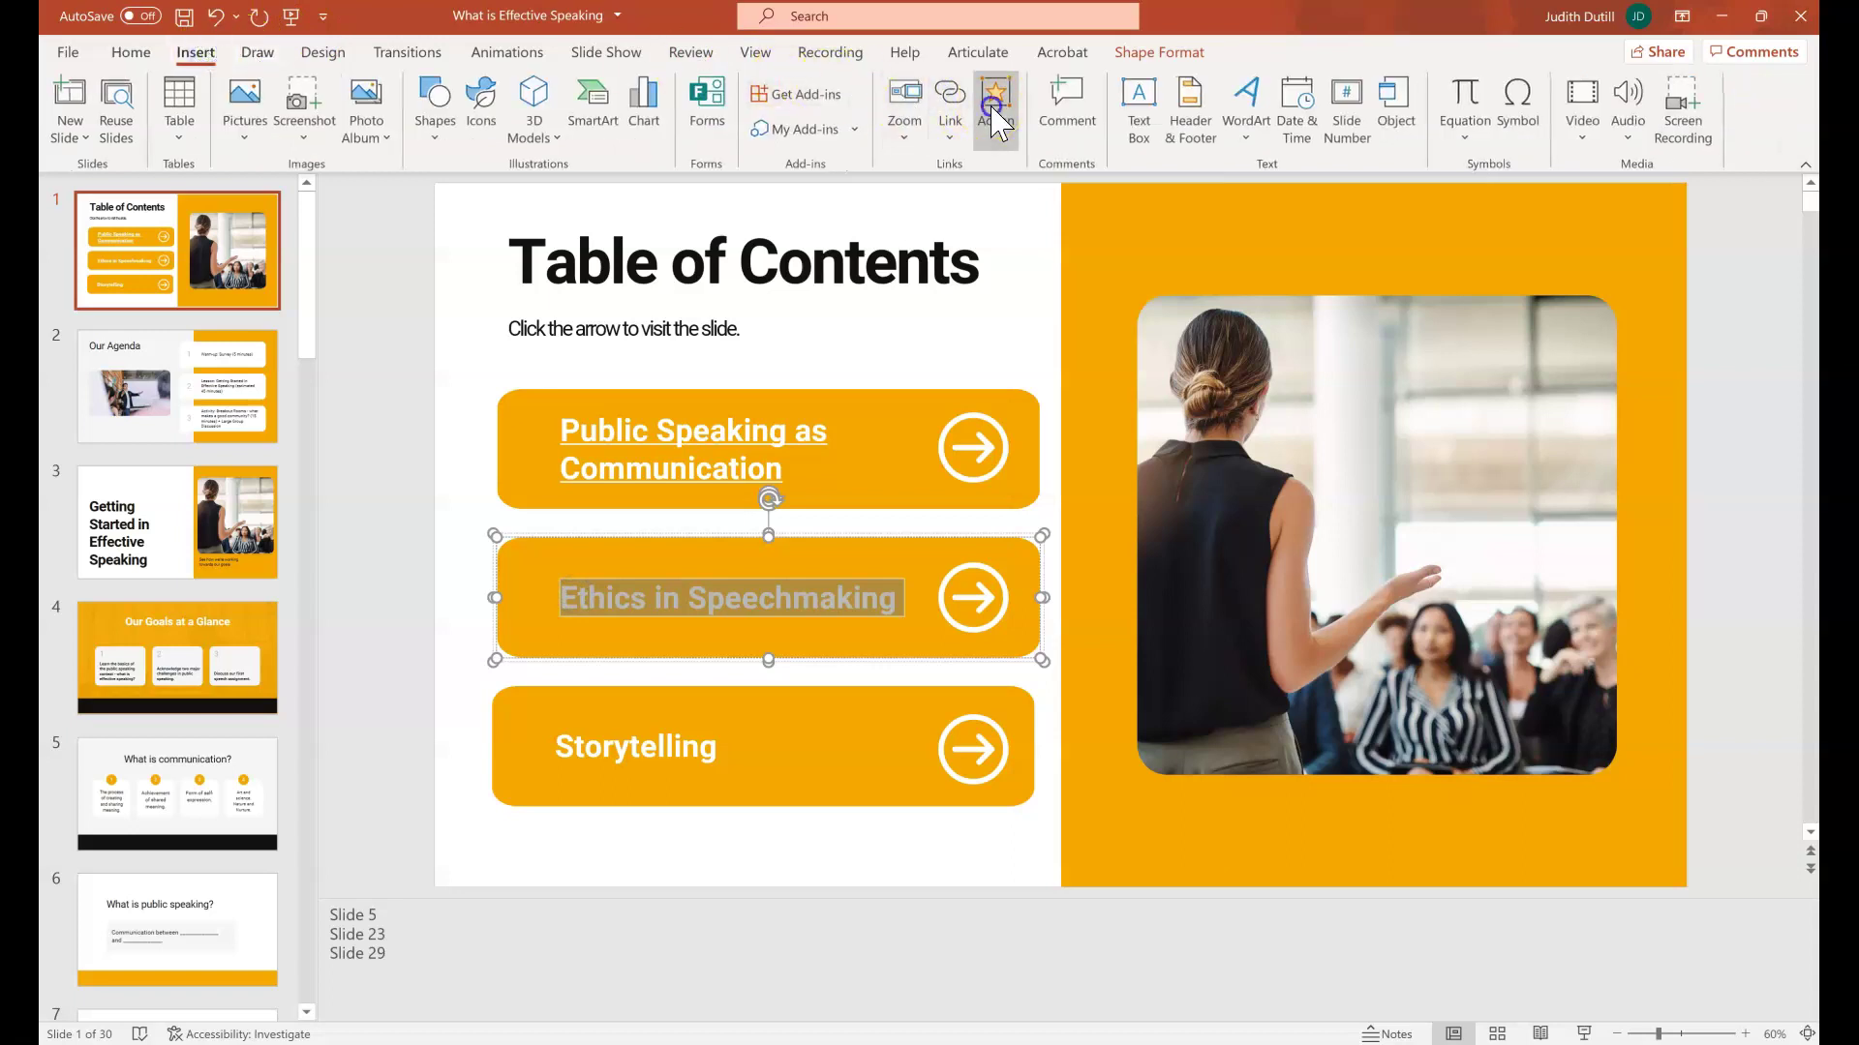
{"action": "left_click", "coordinate": [994, 112]}
{"action": "left_click", "coordinate": [779, 425]}
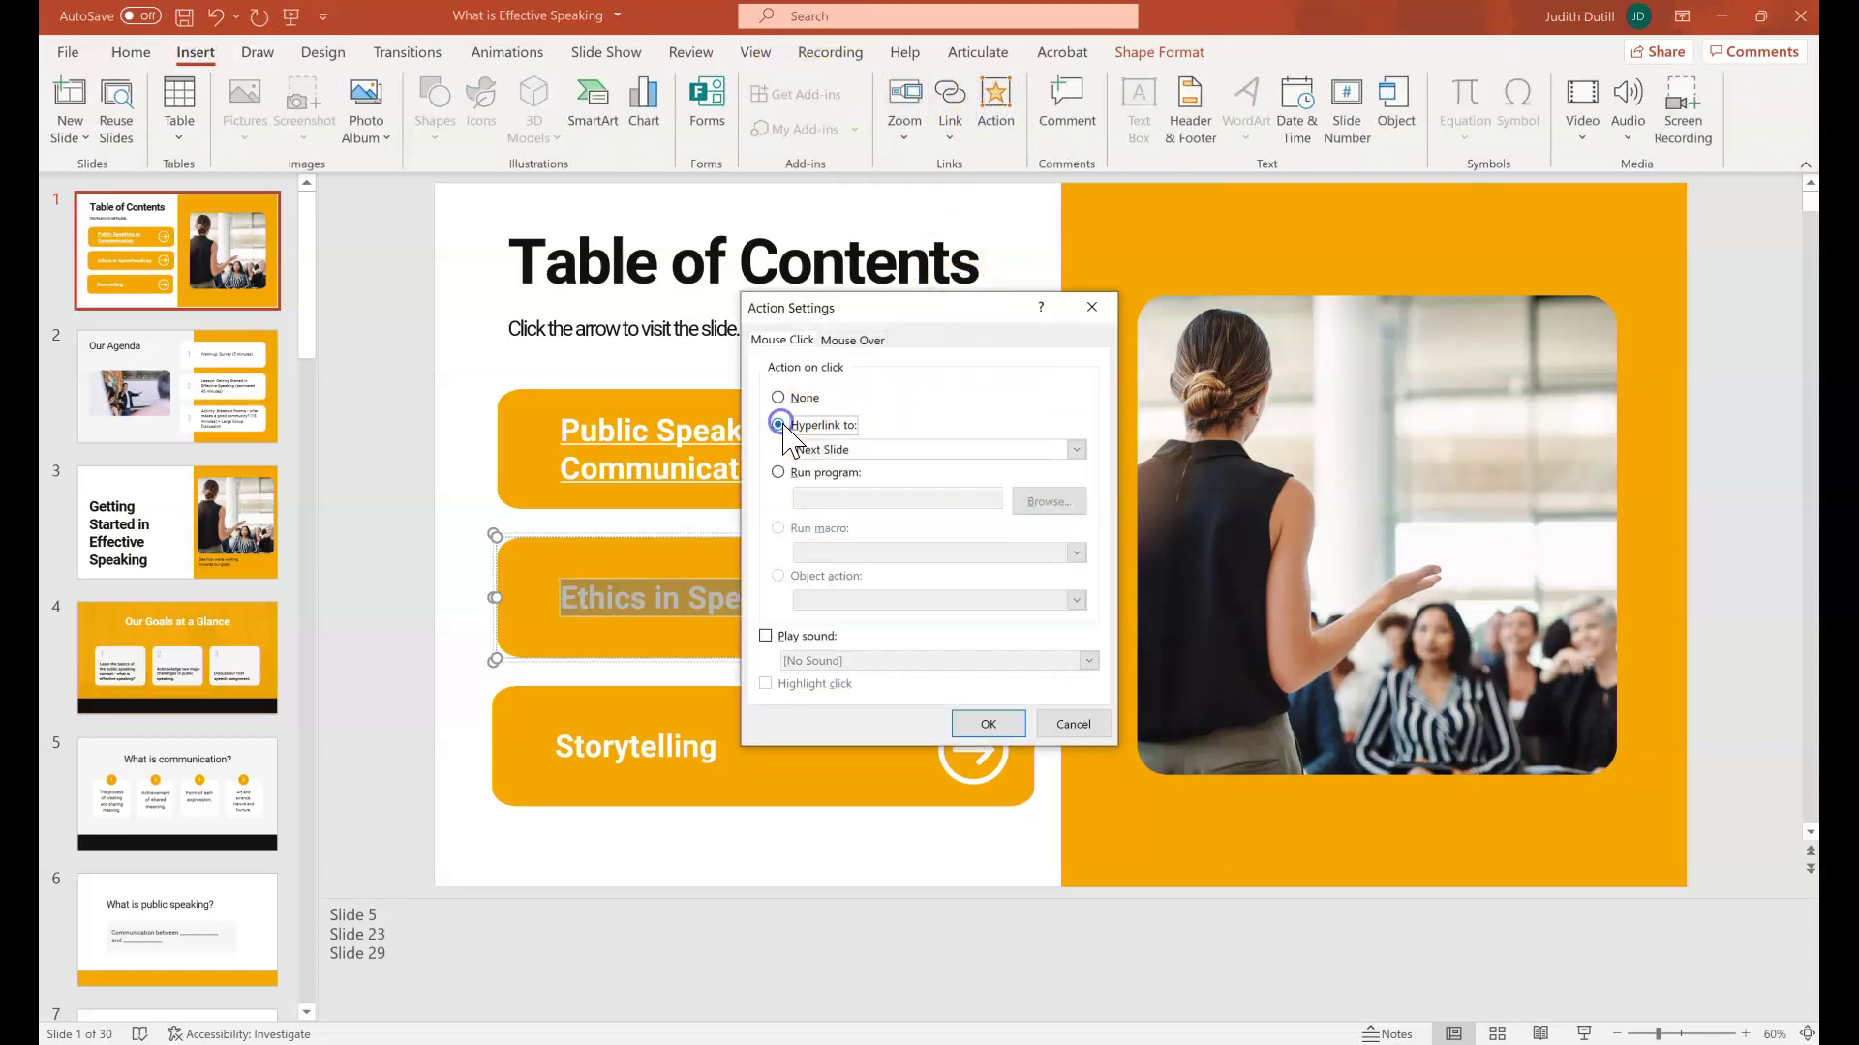
{"action": "left_click", "coordinate": [847, 450]}
{"action": "left_click", "coordinate": [888, 625]}
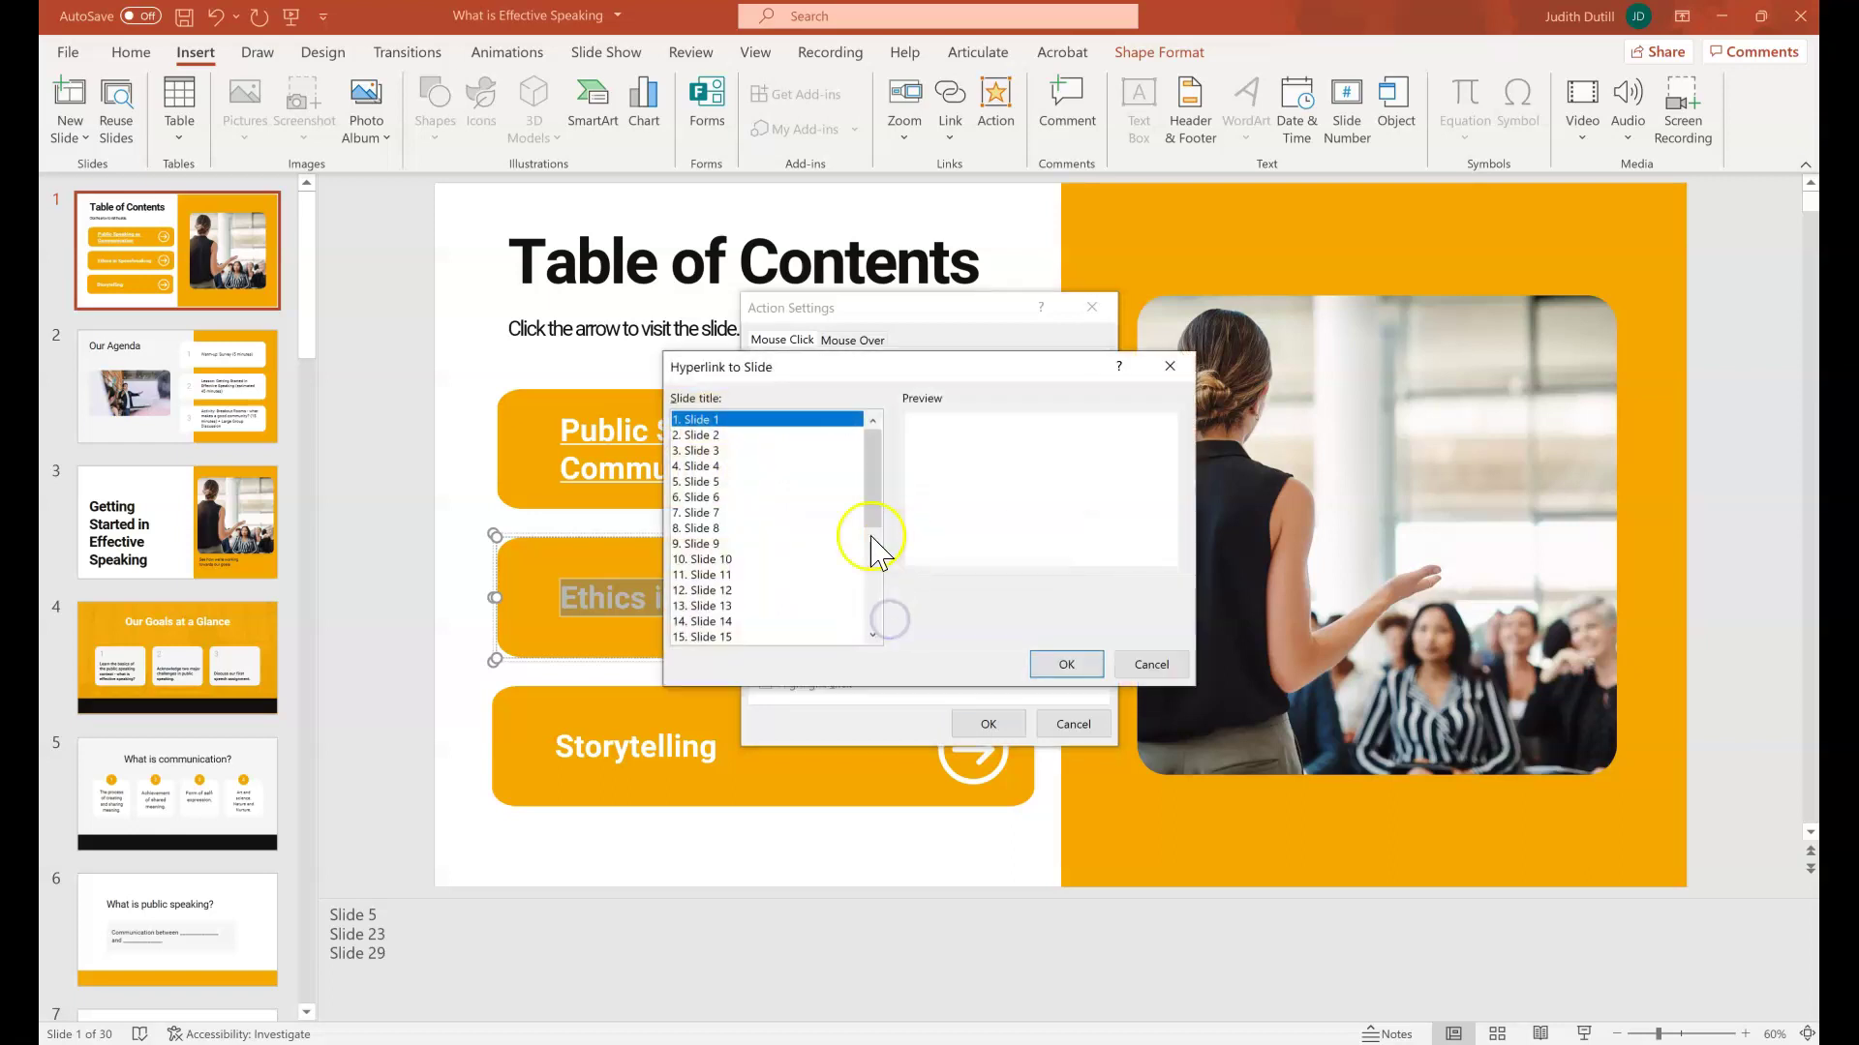
{"action": "left_click_drag", "start_coordinate": [873, 510], "coordinate": [877, 584]}
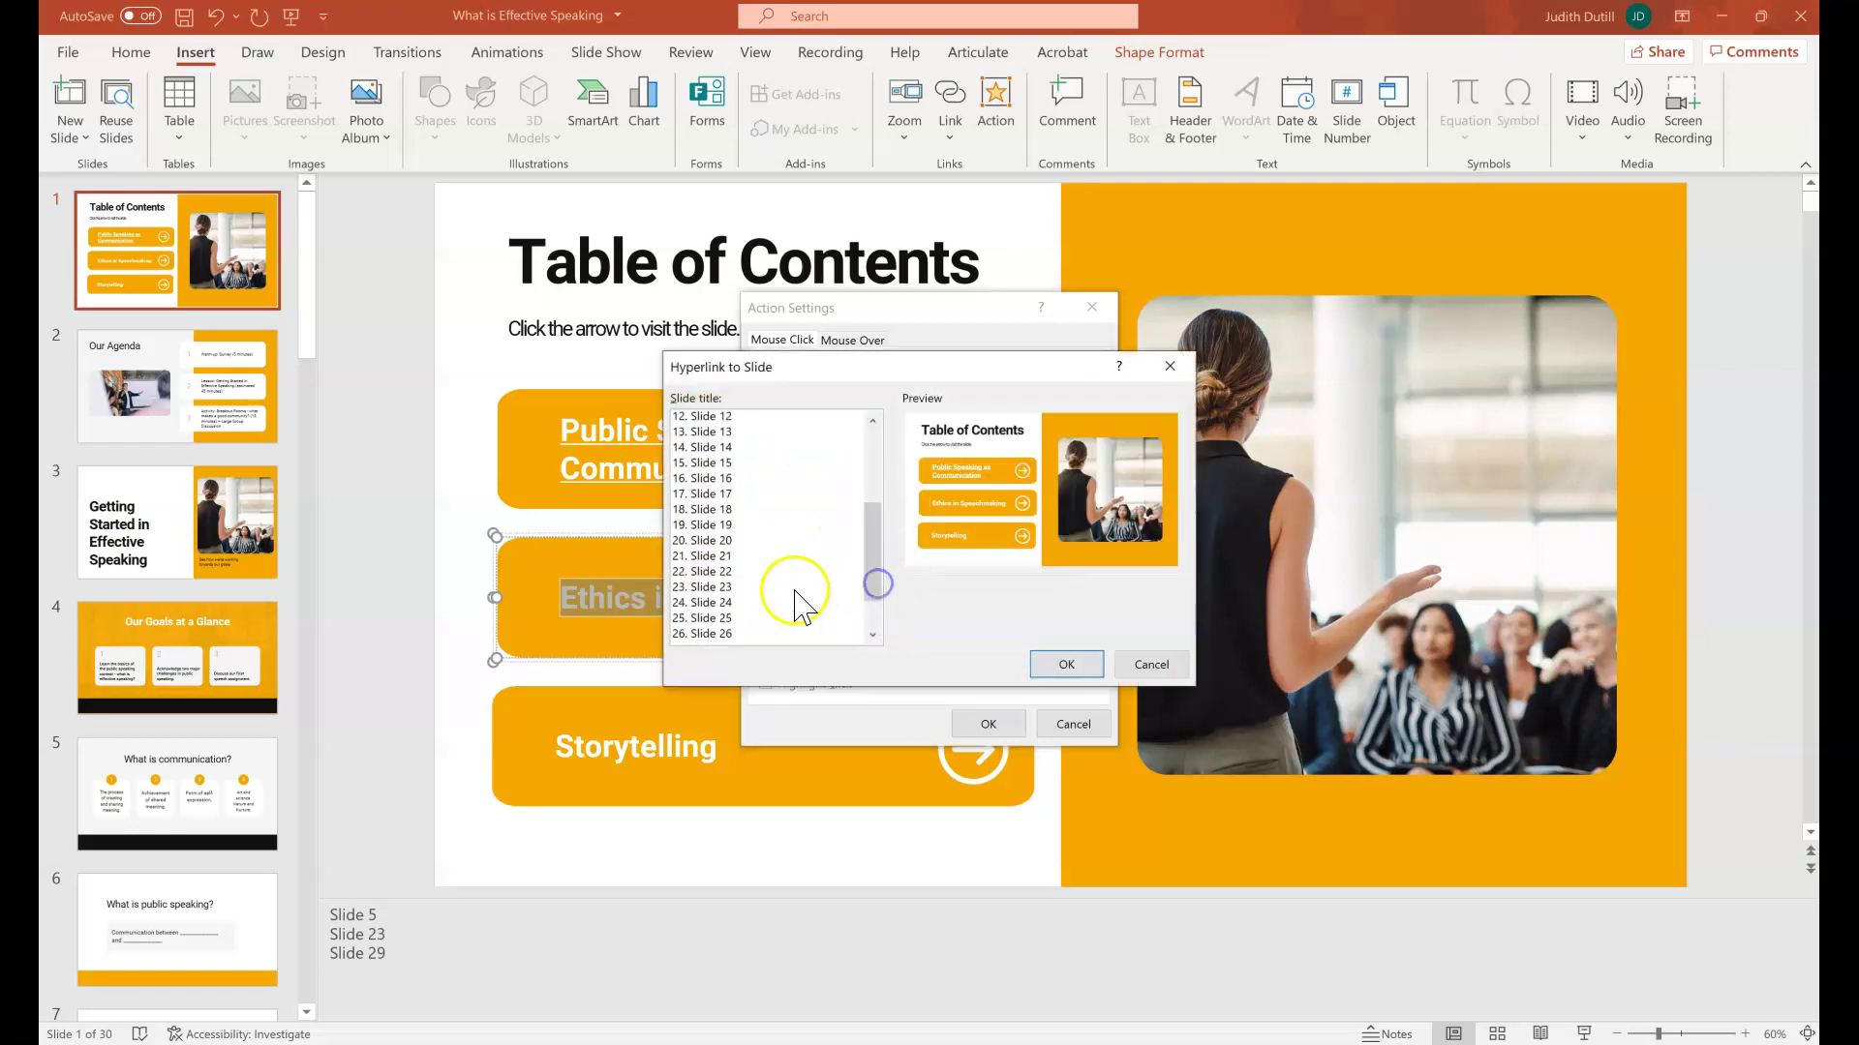
{"action": "left_click", "coordinate": [792, 587]}
{"action": "left_click", "coordinate": [1064, 664]}
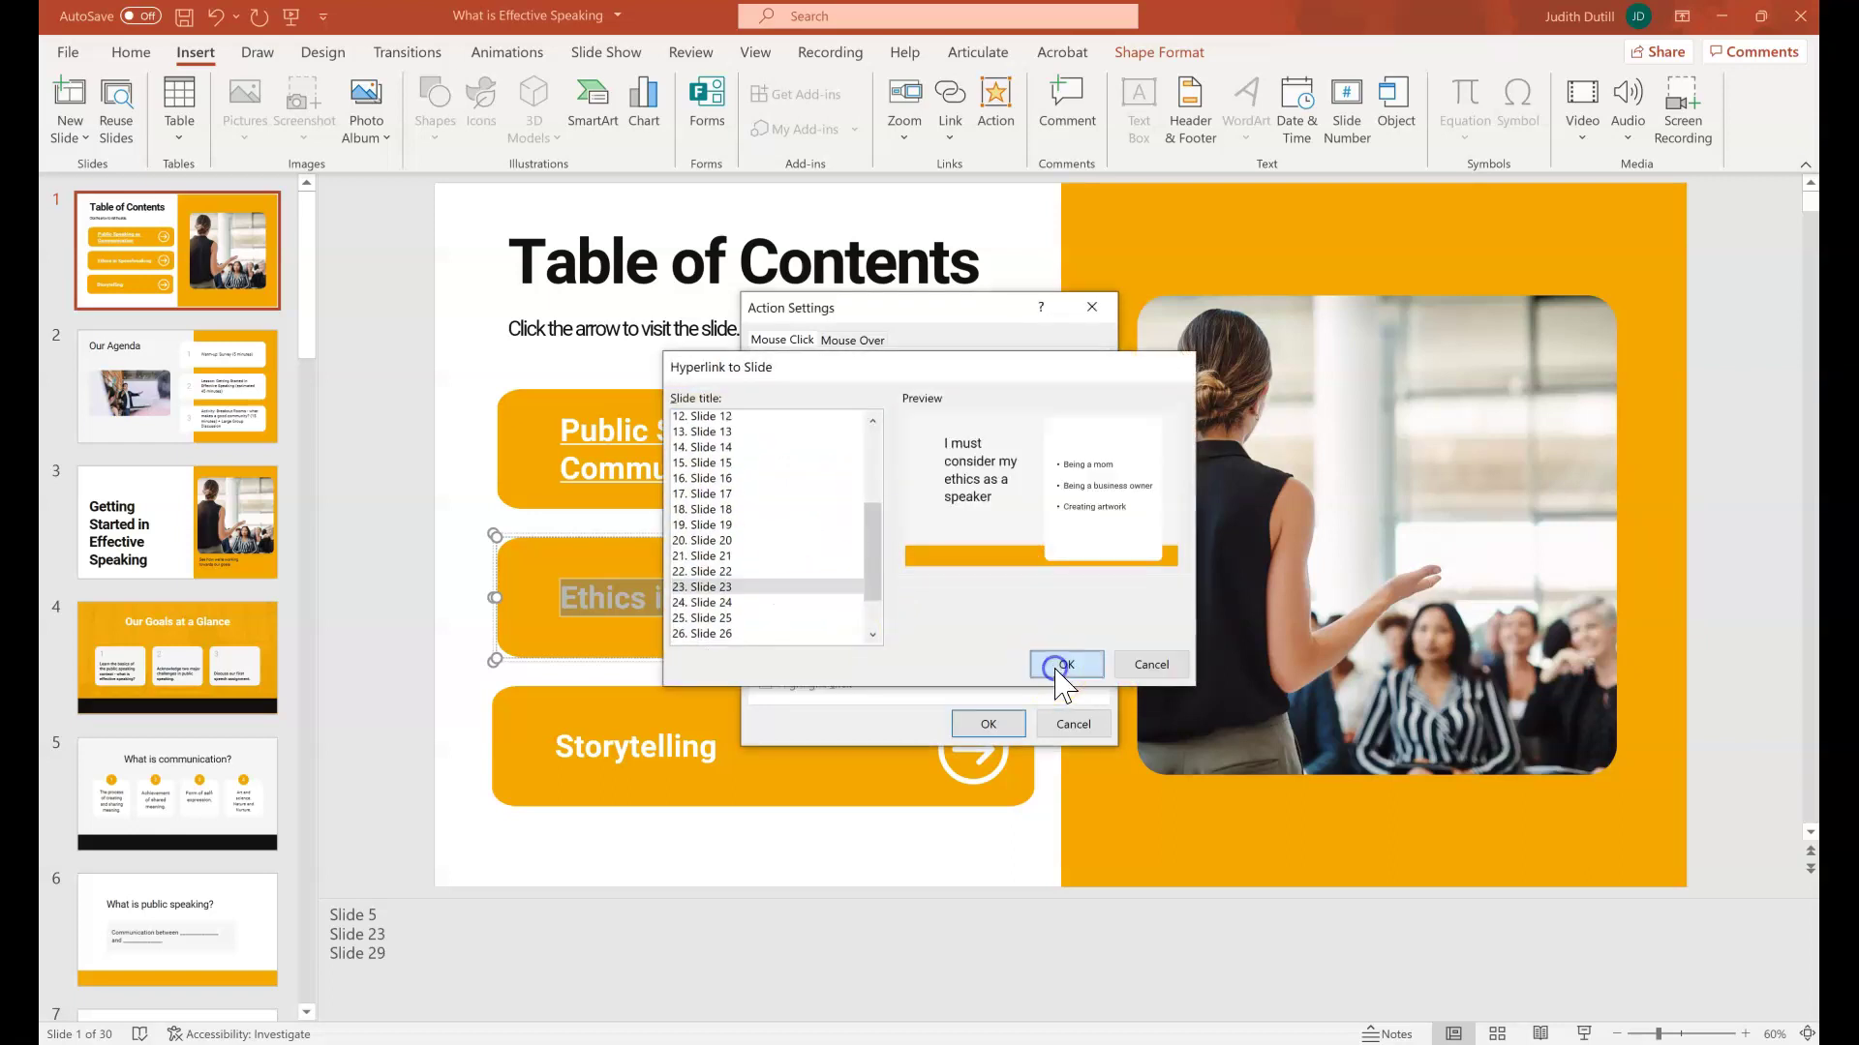
{"action": "left_click", "coordinate": [1021, 721]}
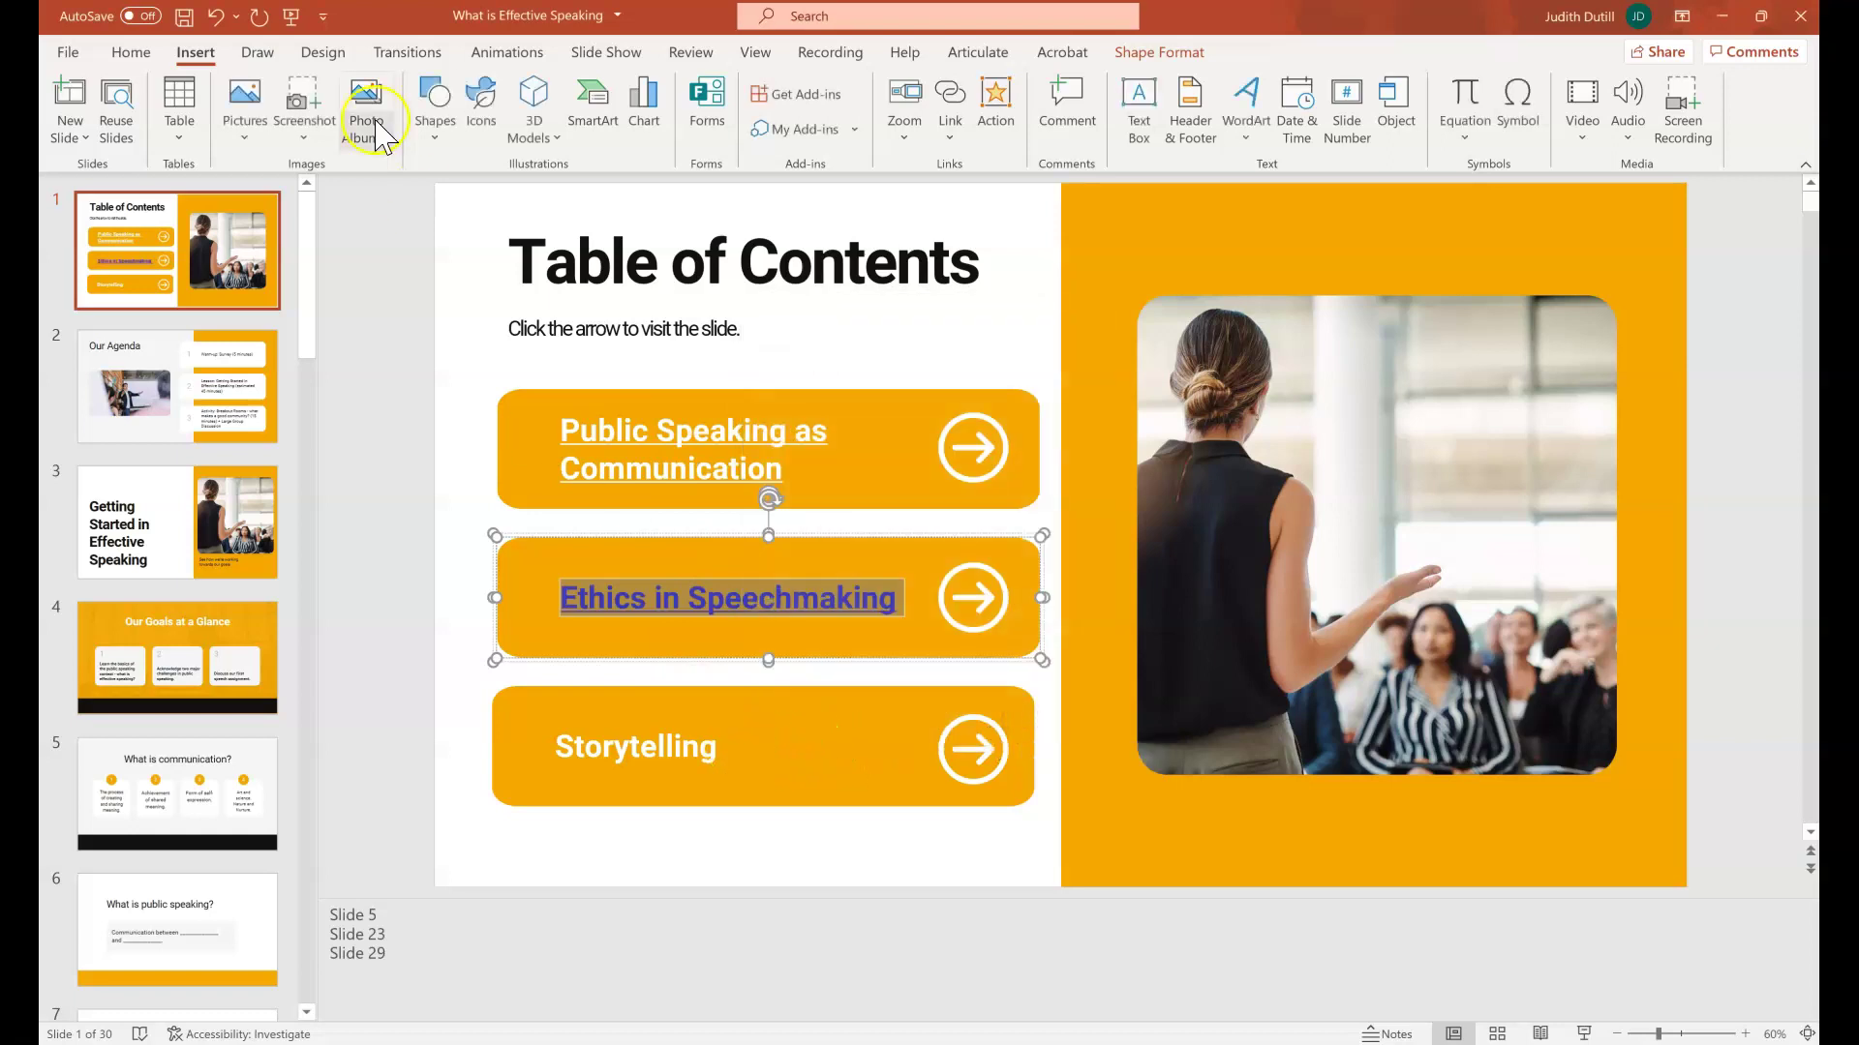
Make the Ethics in Speechmaking link text white.
{"action": "left_click", "coordinate": [130, 52]}
{"action": "left_click", "coordinate": [616, 127]}
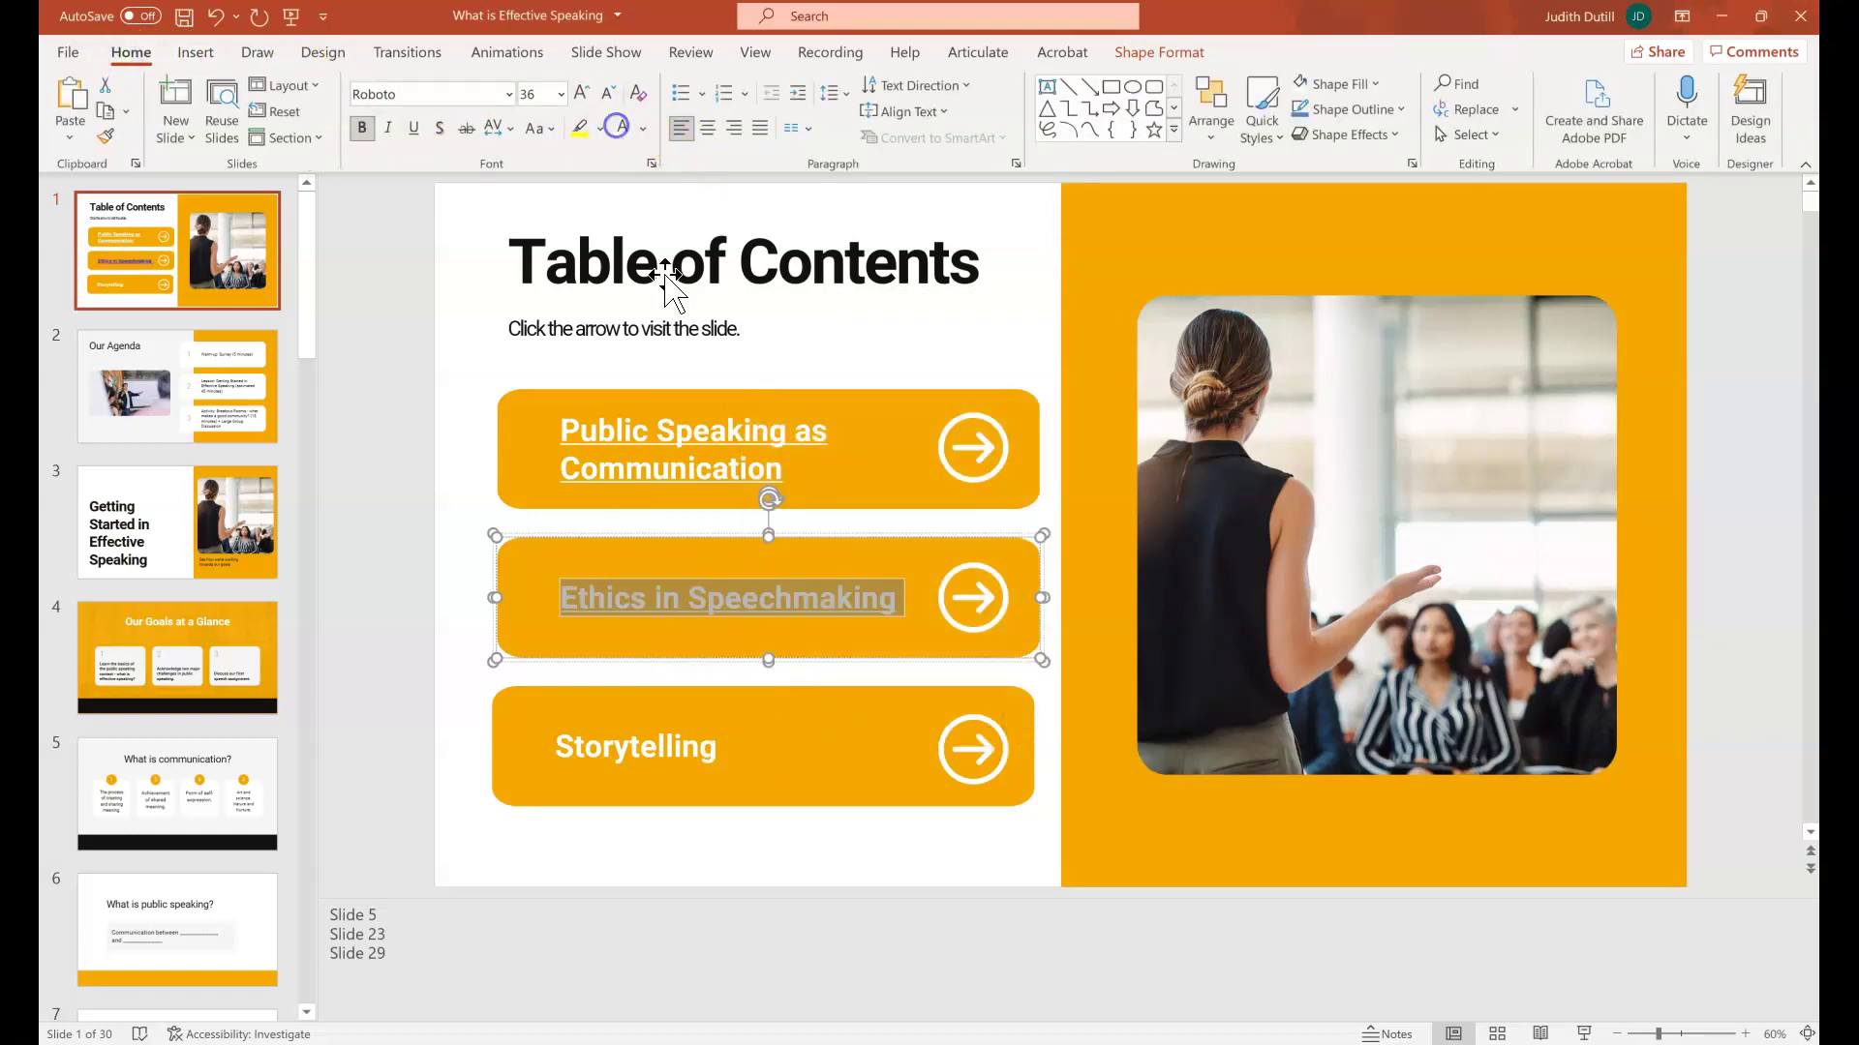
{"action": "left_click", "coordinate": [739, 755]}
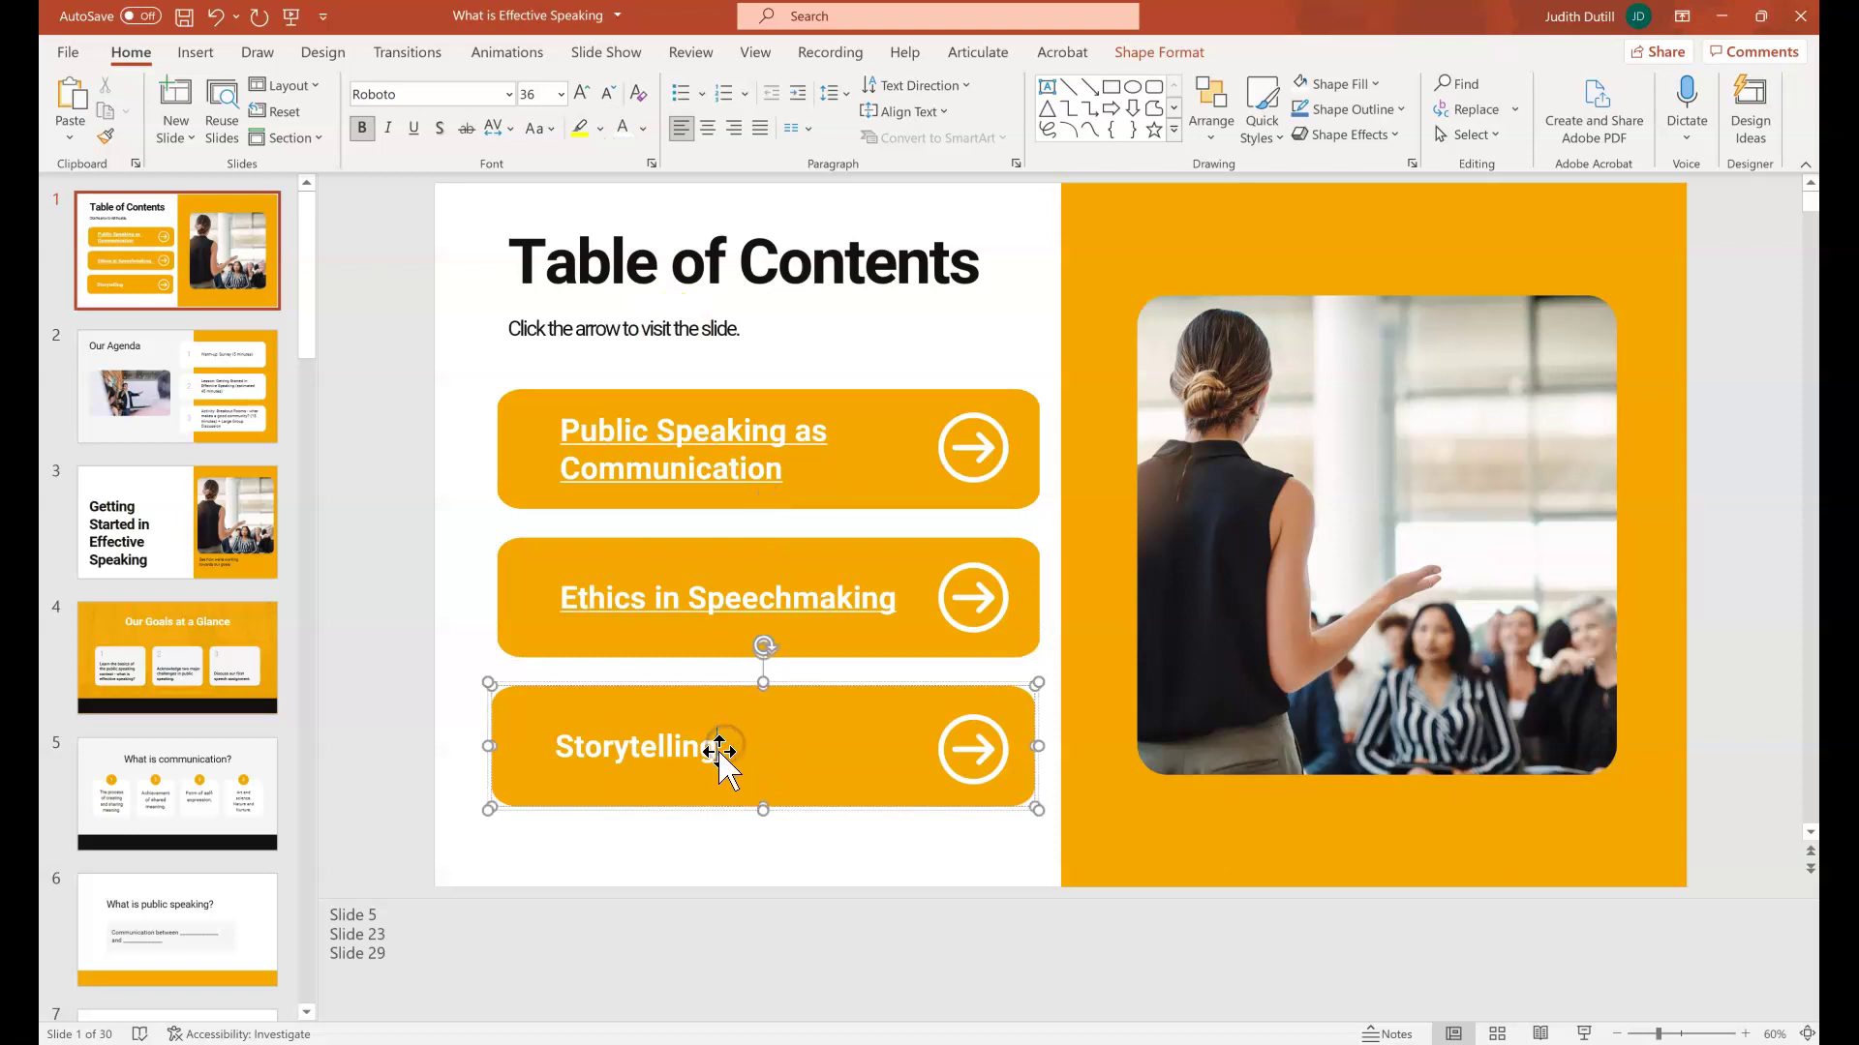
Hyperlink the Storytelling text to Slide 29.
{"action": "double_click", "coordinate": [713, 750]}
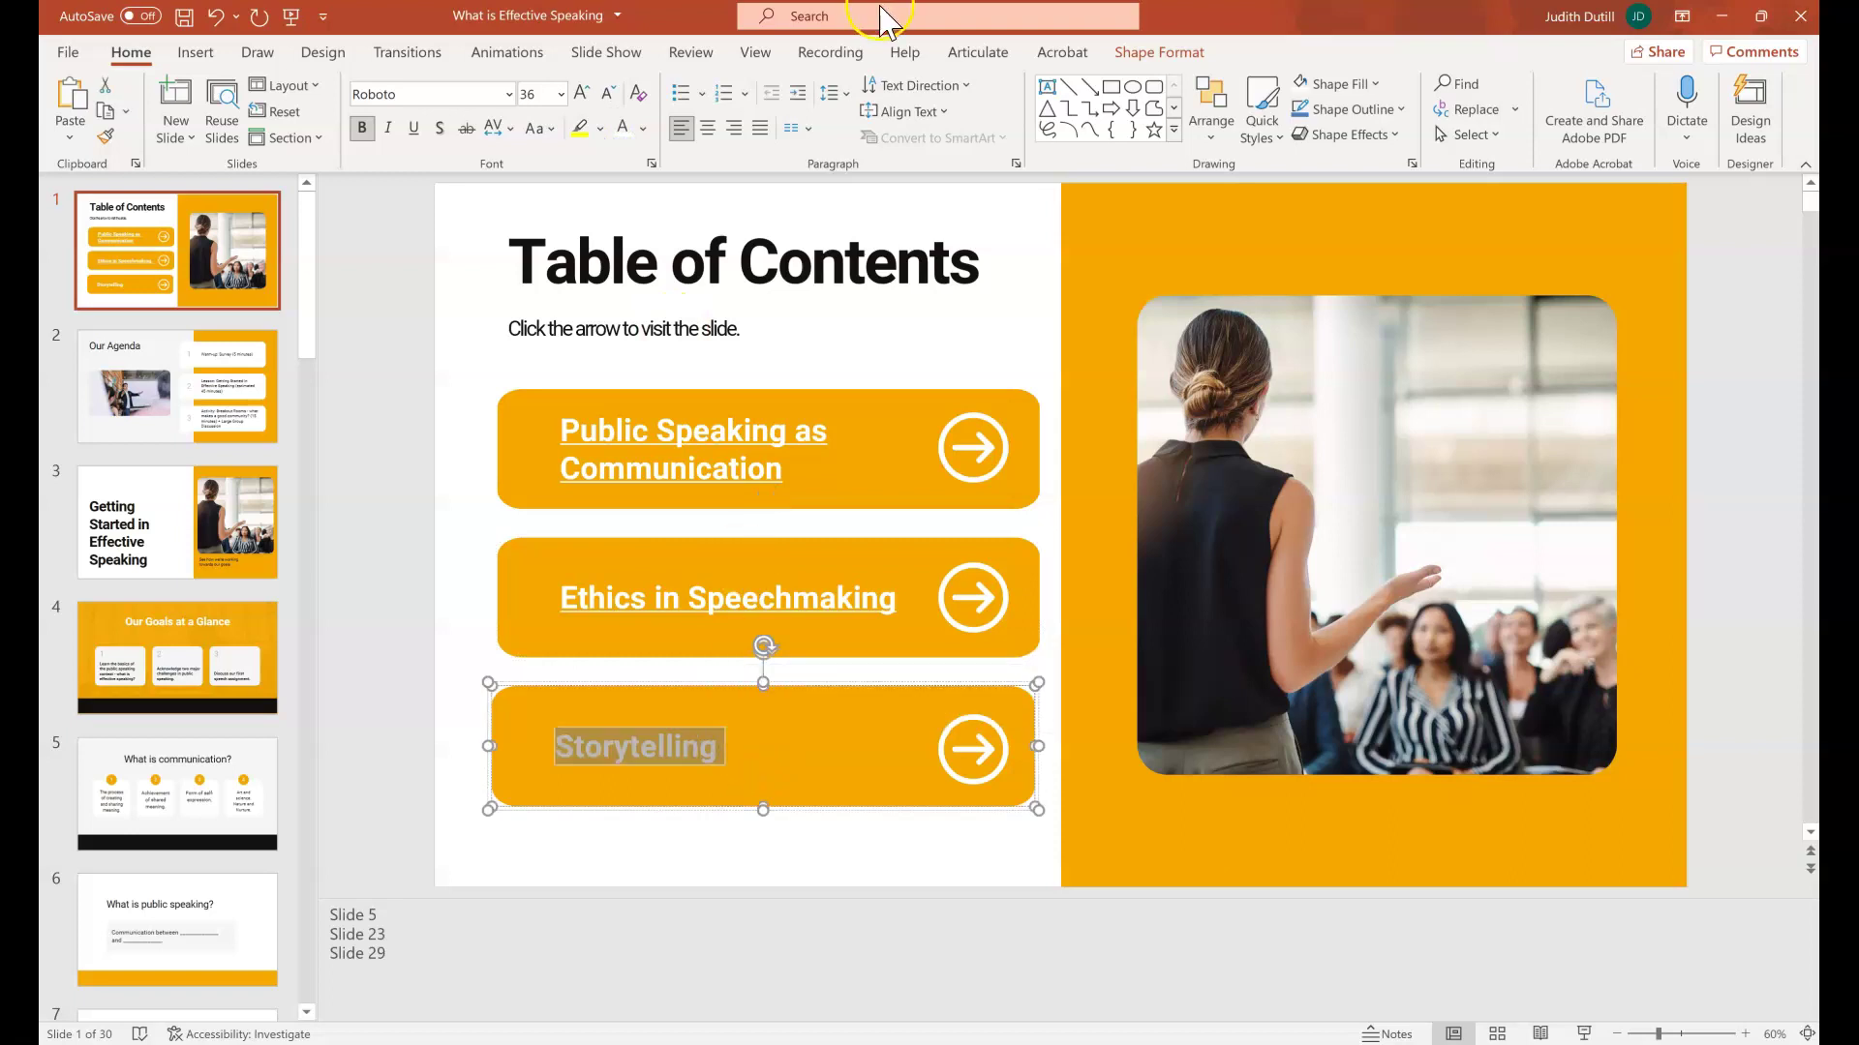
{"action": "left_click", "coordinate": [196, 52]}
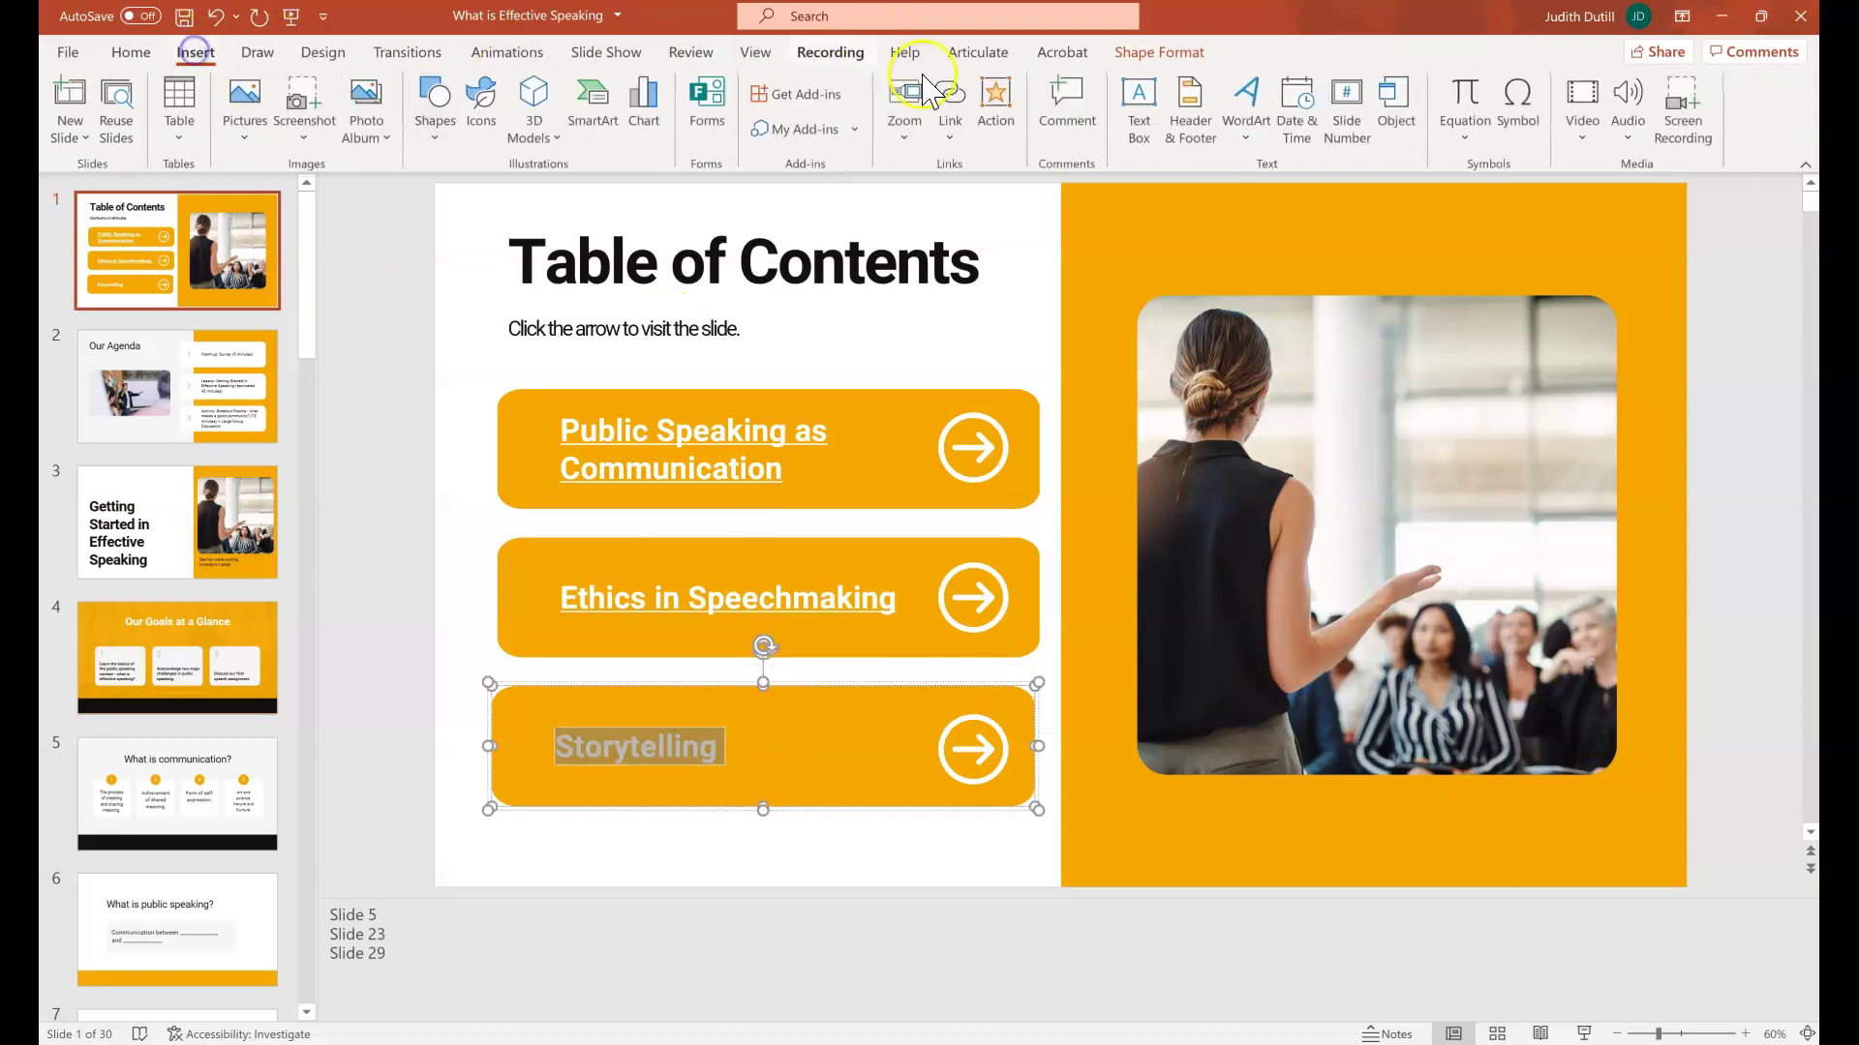
{"action": "left_click", "coordinate": [997, 100]}
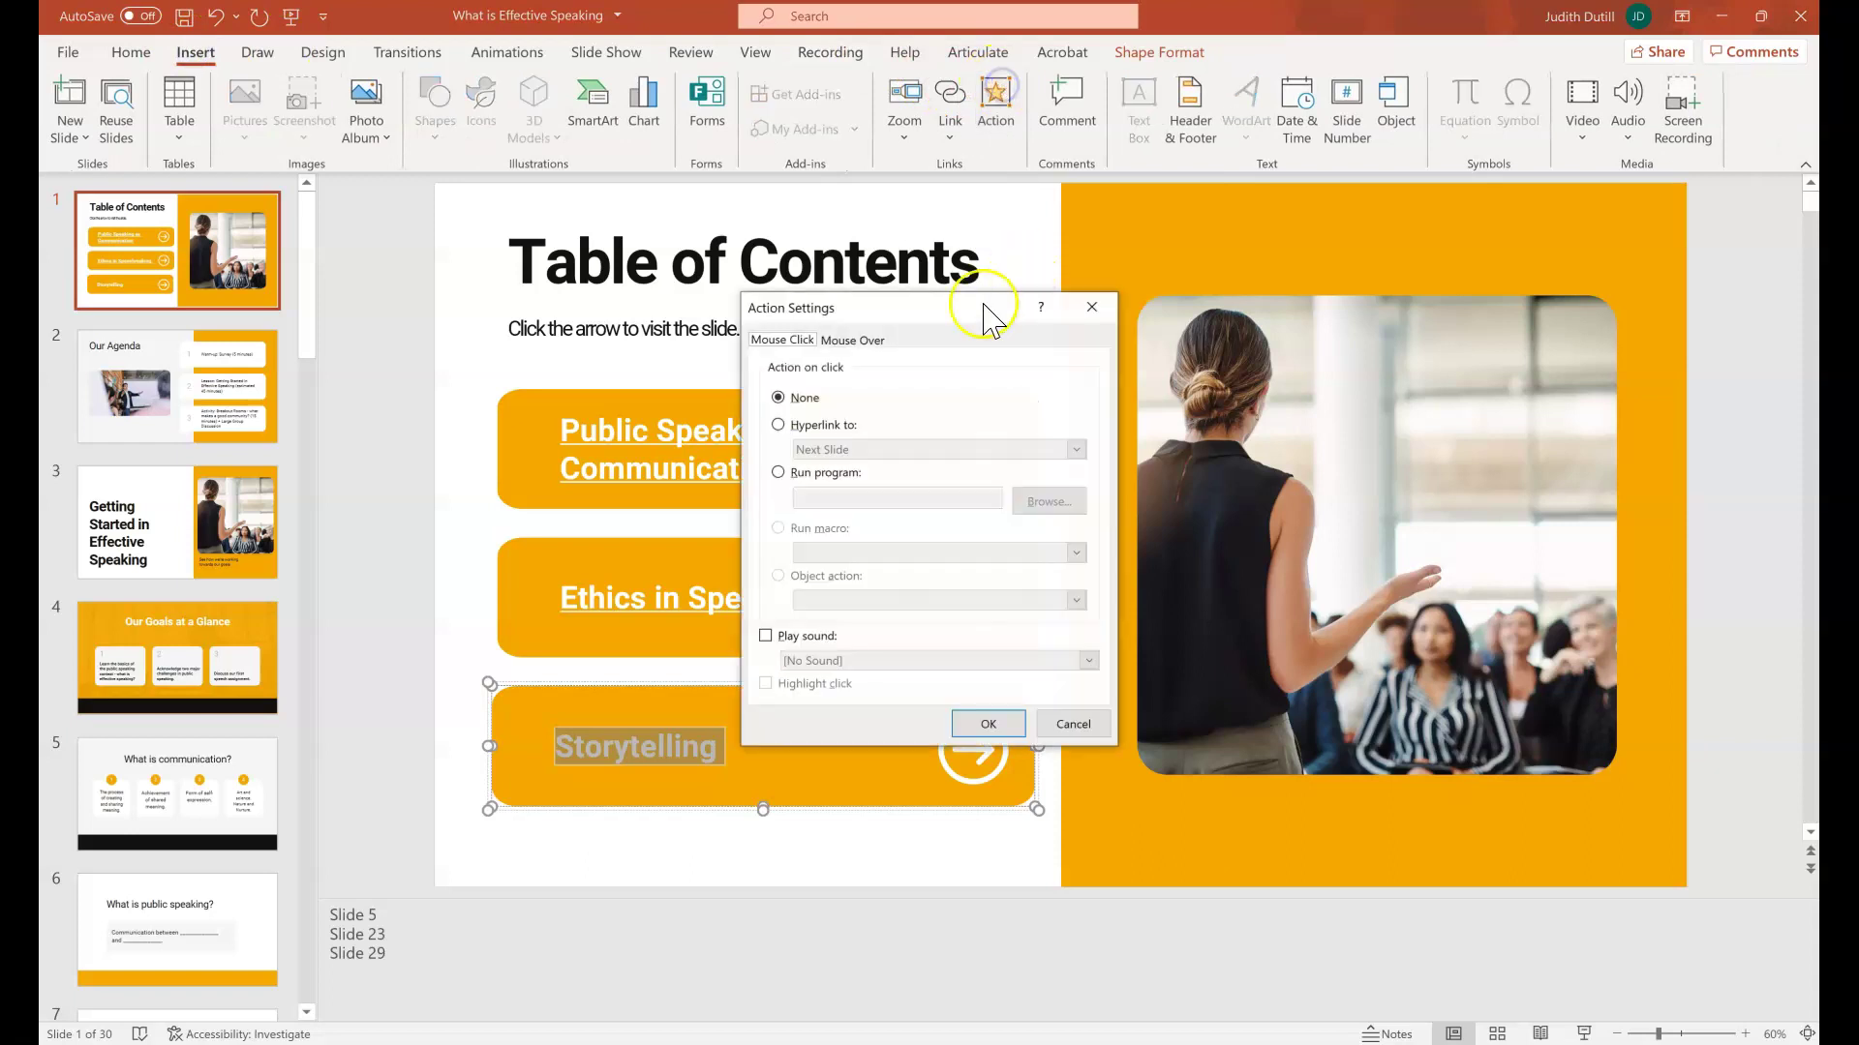
{"action": "left_click", "coordinate": [777, 426]}
{"action": "left_click", "coordinate": [840, 451]}
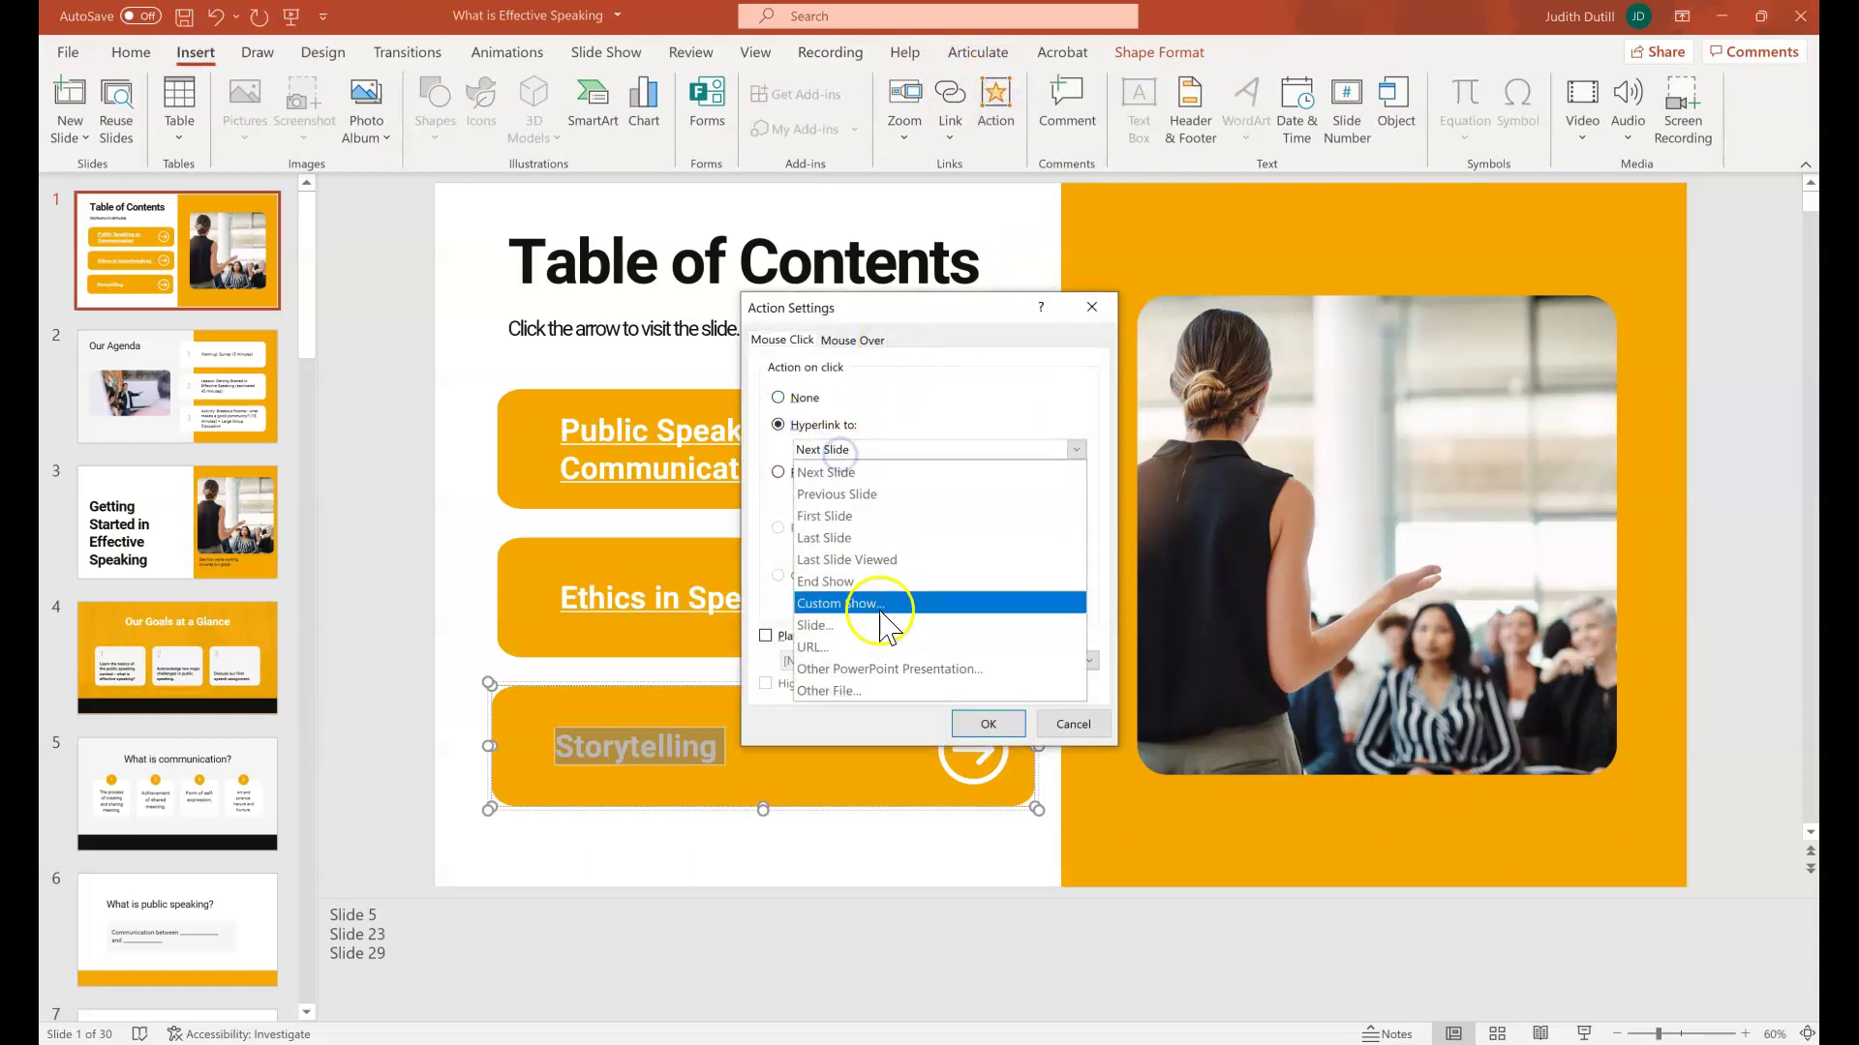
{"action": "left_click", "coordinate": [879, 626]}
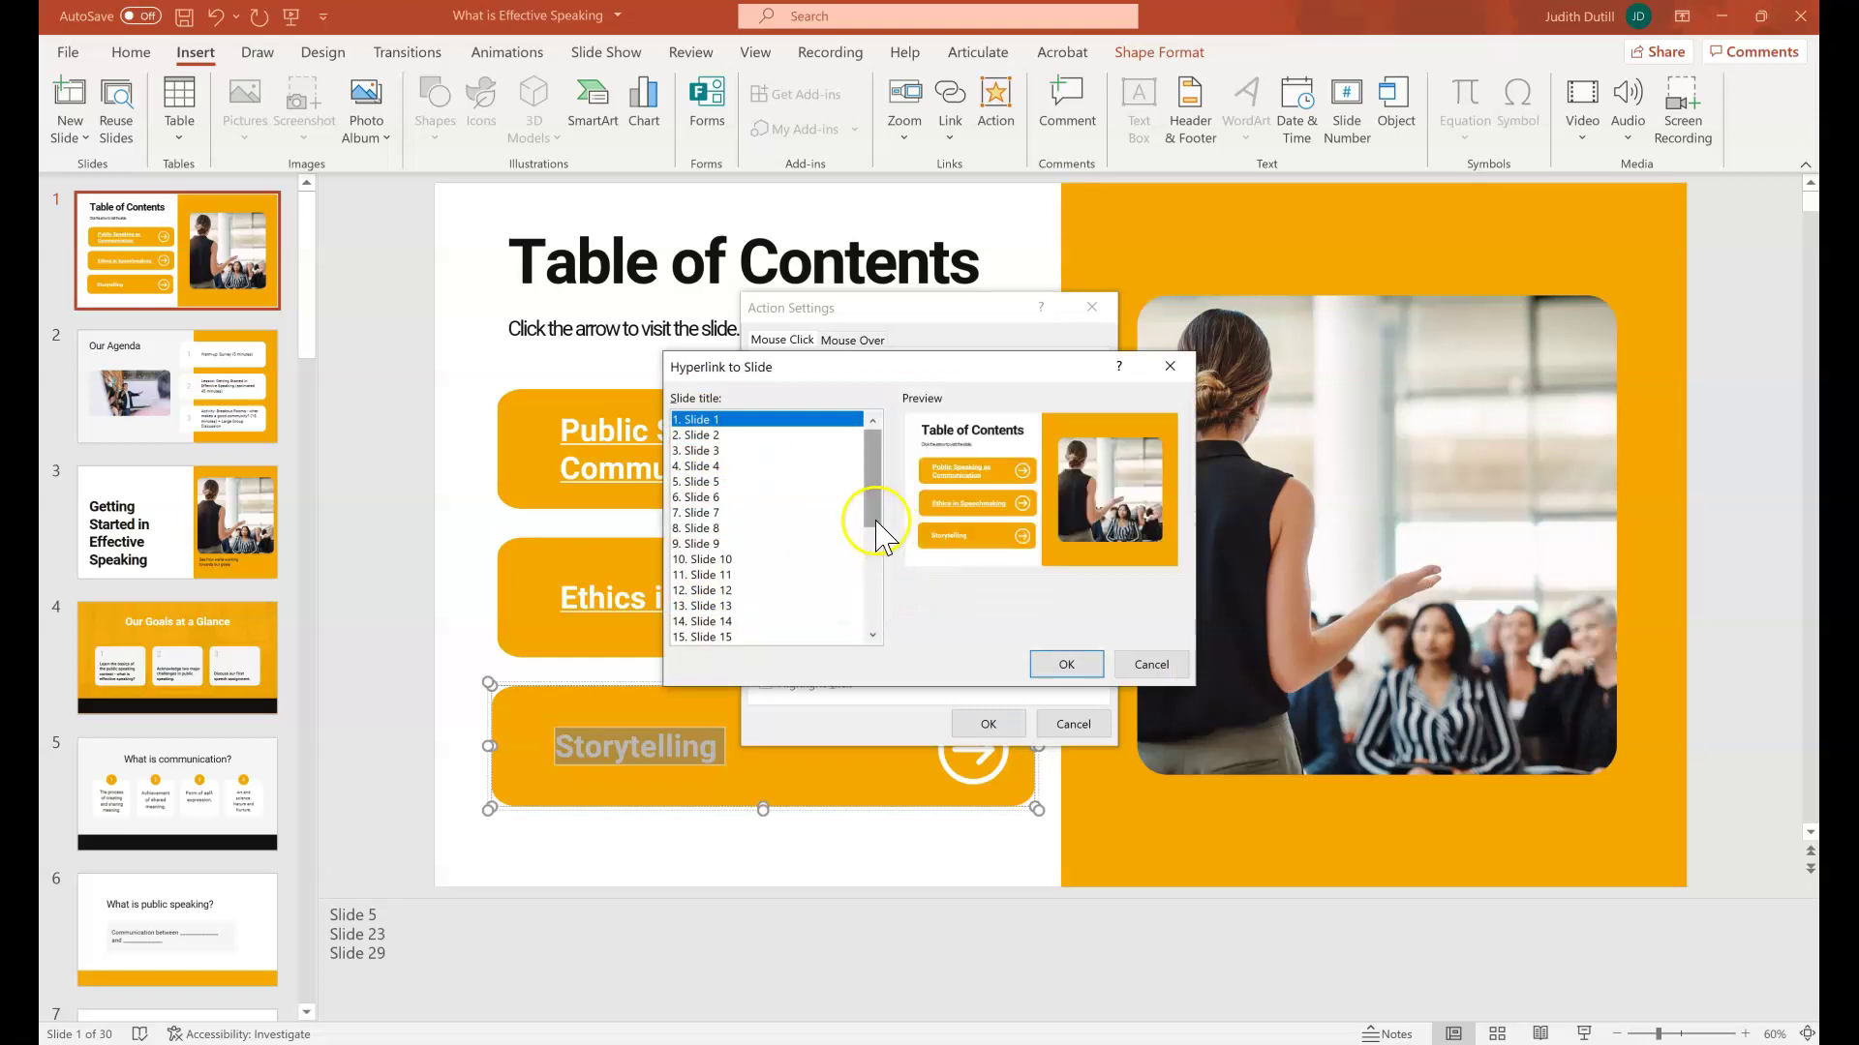
{"action": "left_click_drag", "start_coordinate": [880, 519], "coordinate": [896, 629]}
{"action": "left_click", "coordinate": [806, 622]}
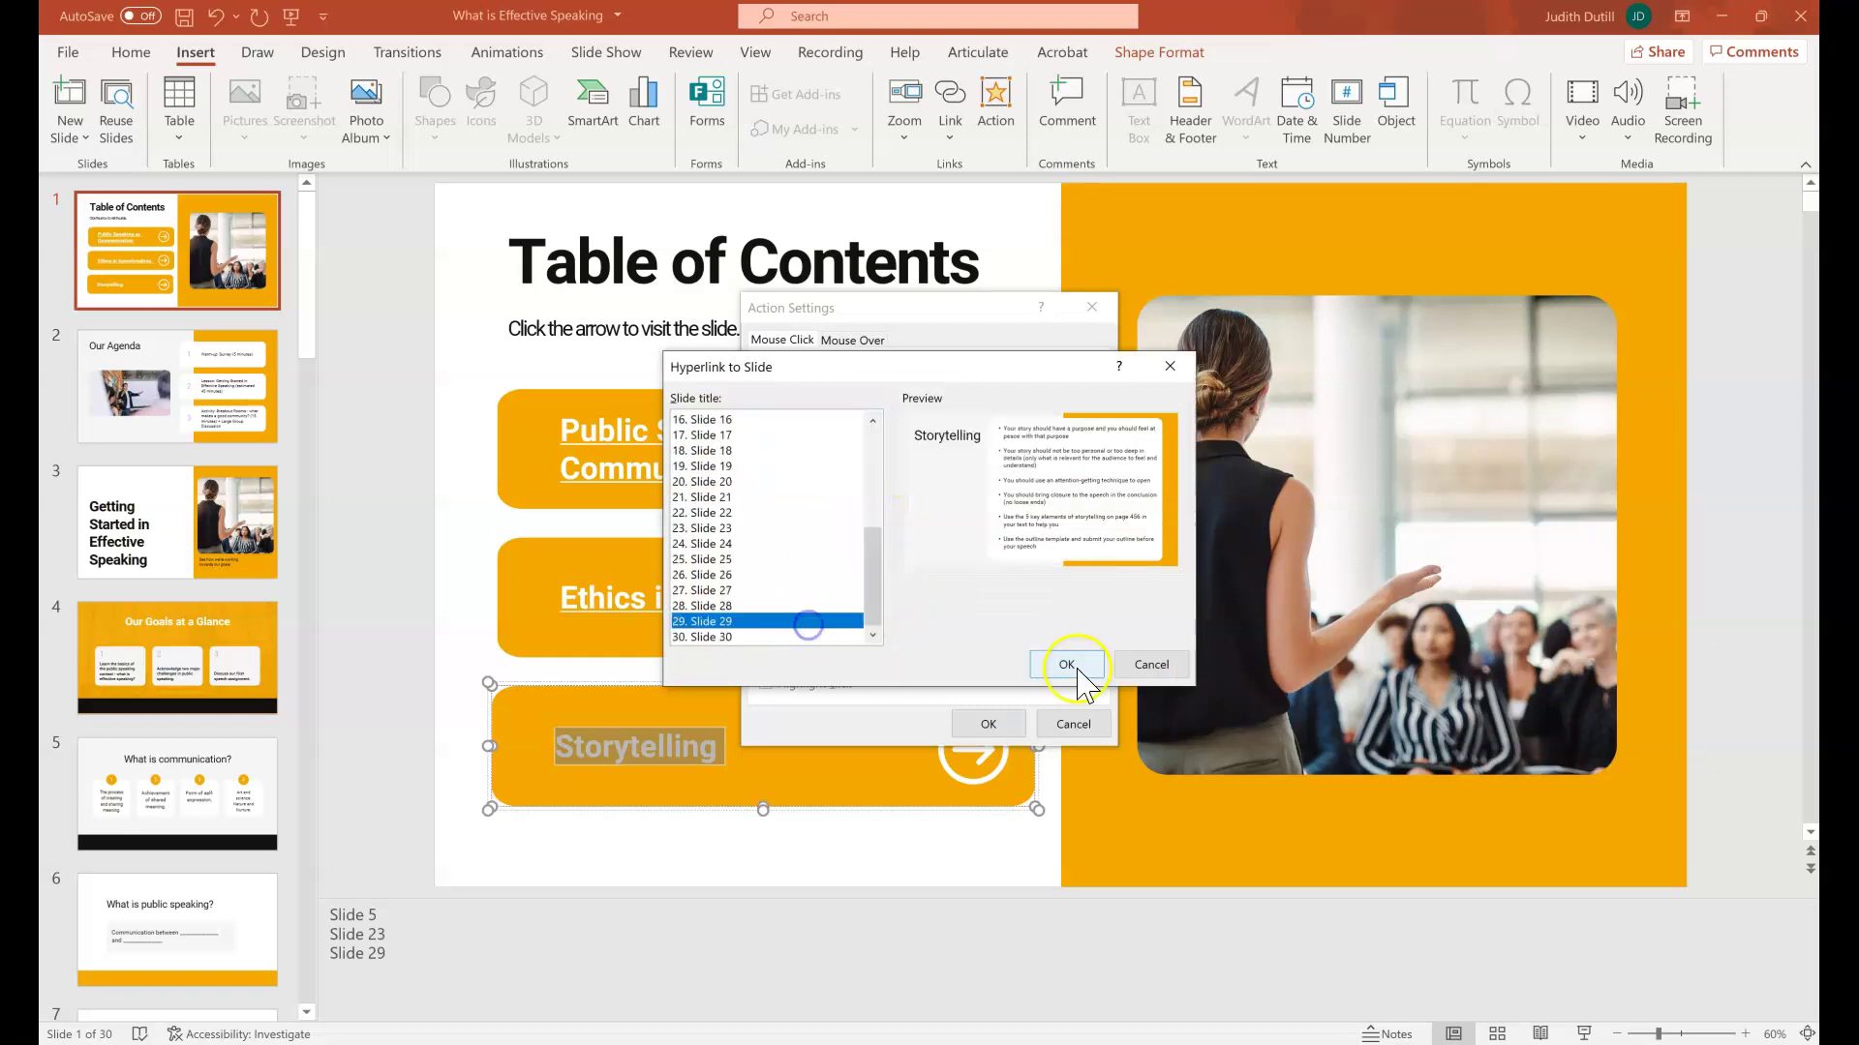
{"action": "left_click", "coordinate": [1070, 666]}
{"action": "left_click", "coordinate": [987, 724]}
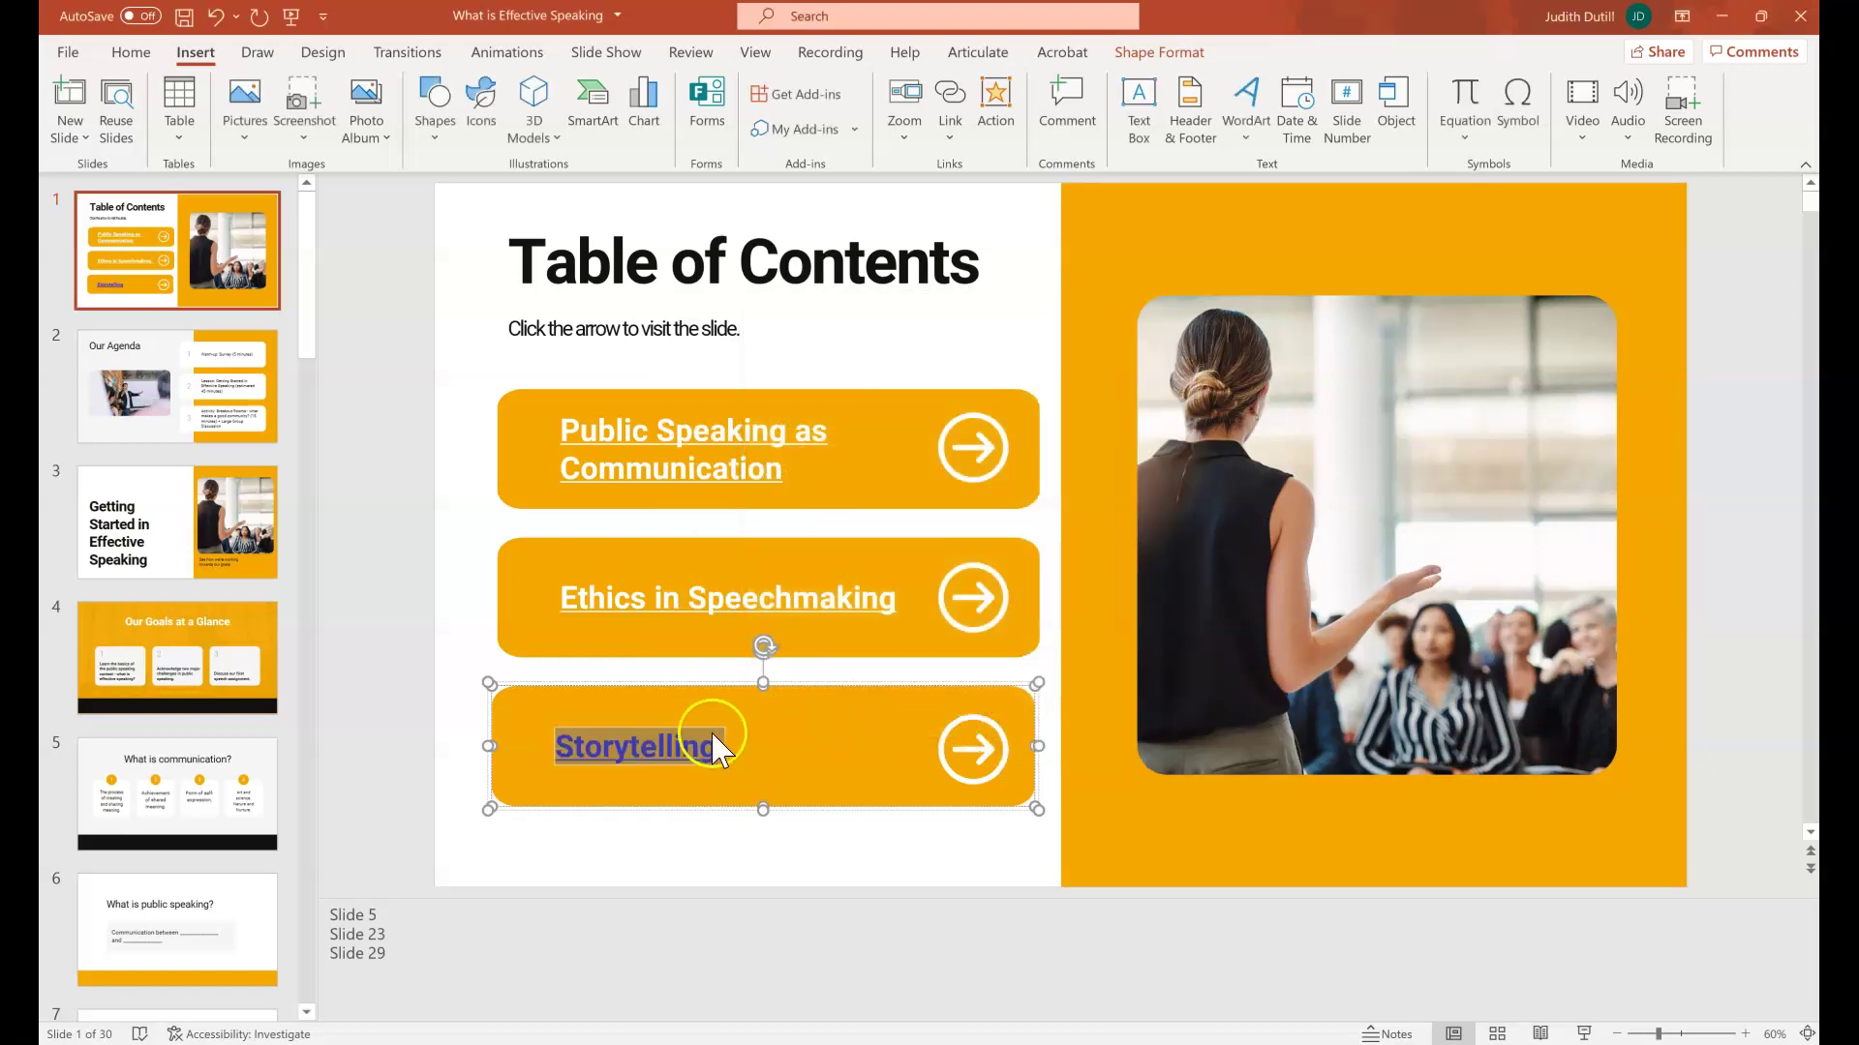
Make the Storytelling link text white.
{"action": "left_click", "coordinate": [131, 52]}
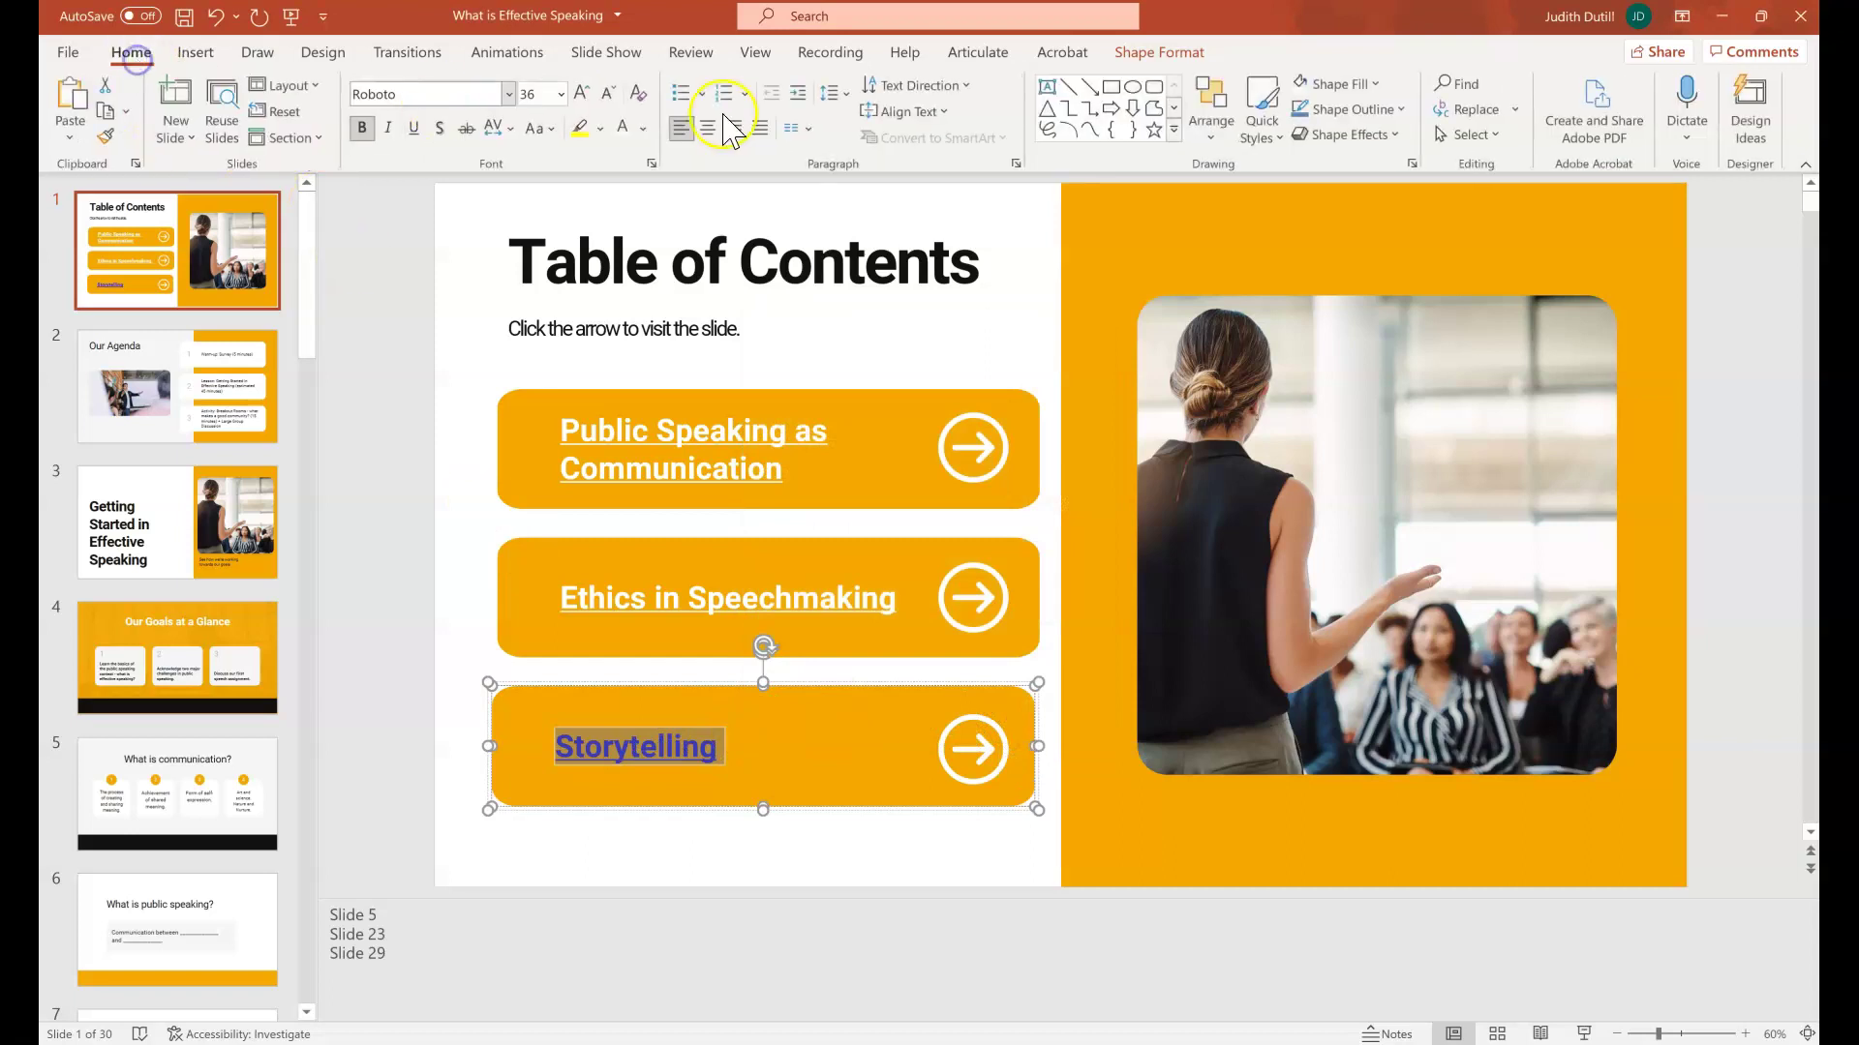
{"action": "left_click", "coordinate": [622, 127]}
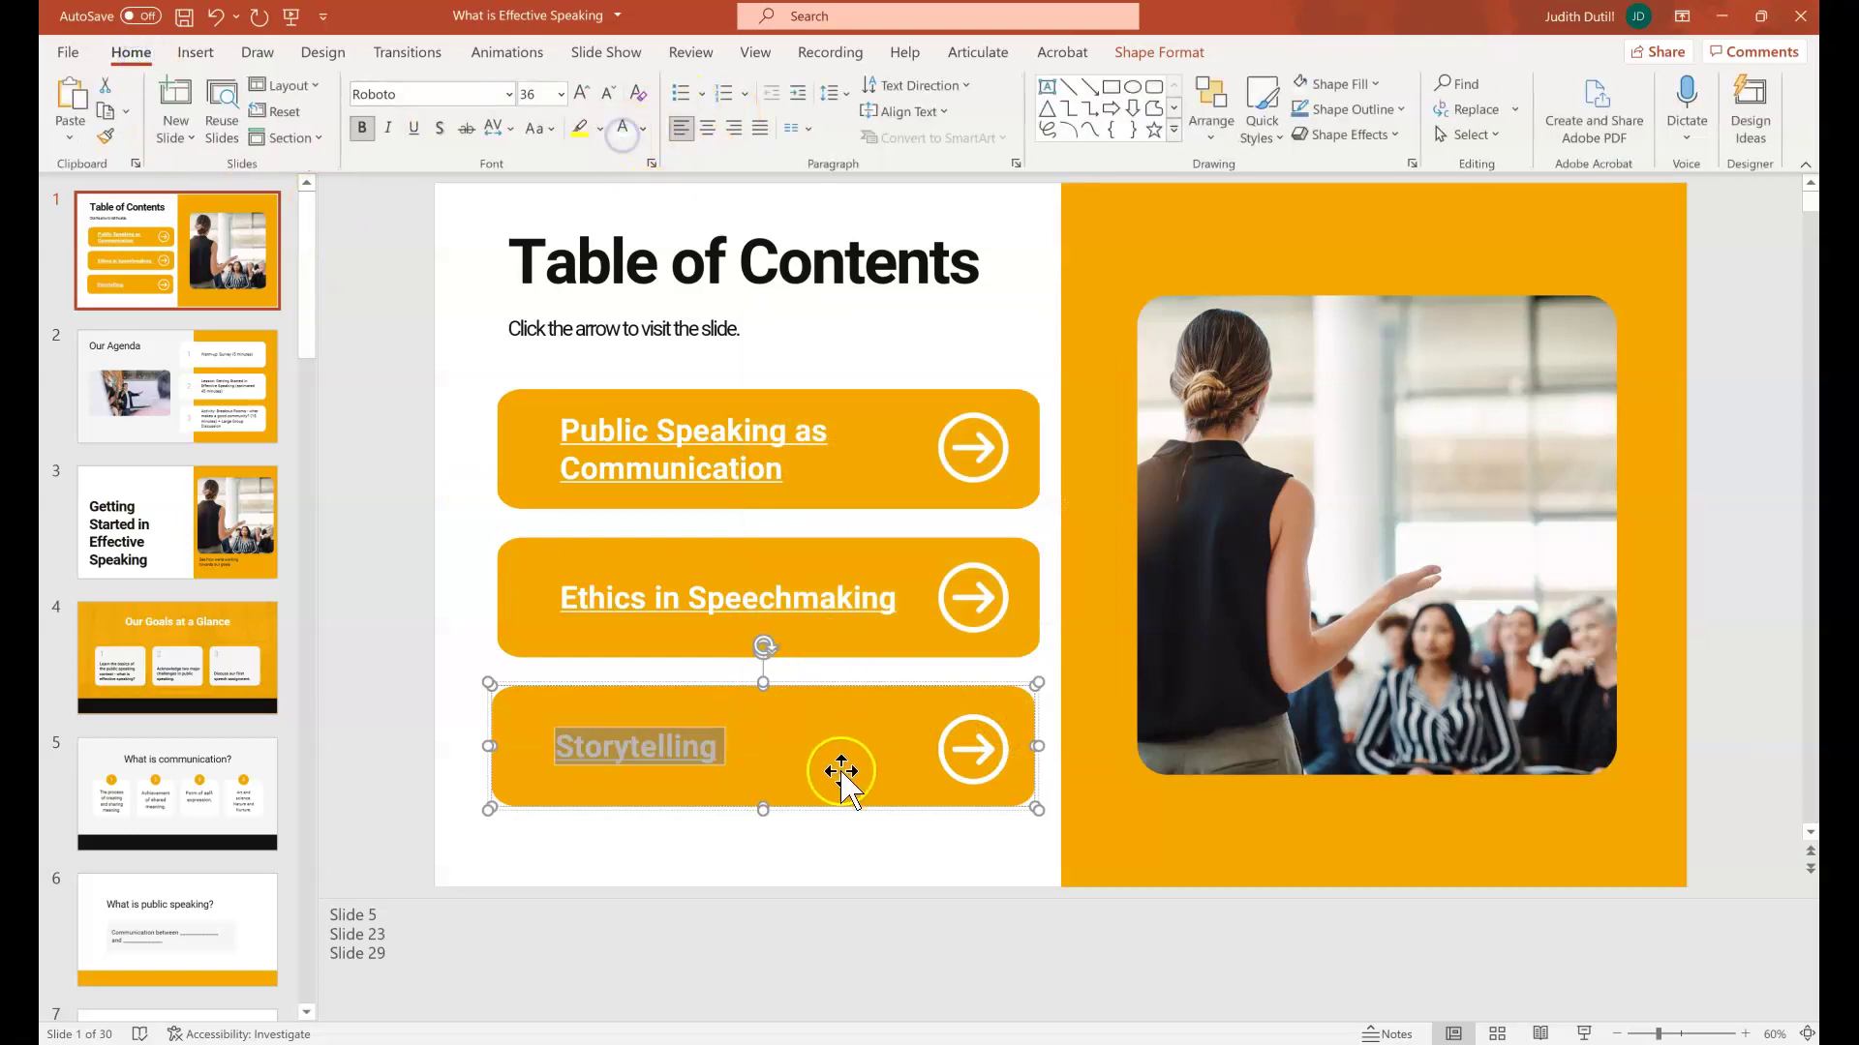
{"action": "left_click", "coordinate": [810, 871]}
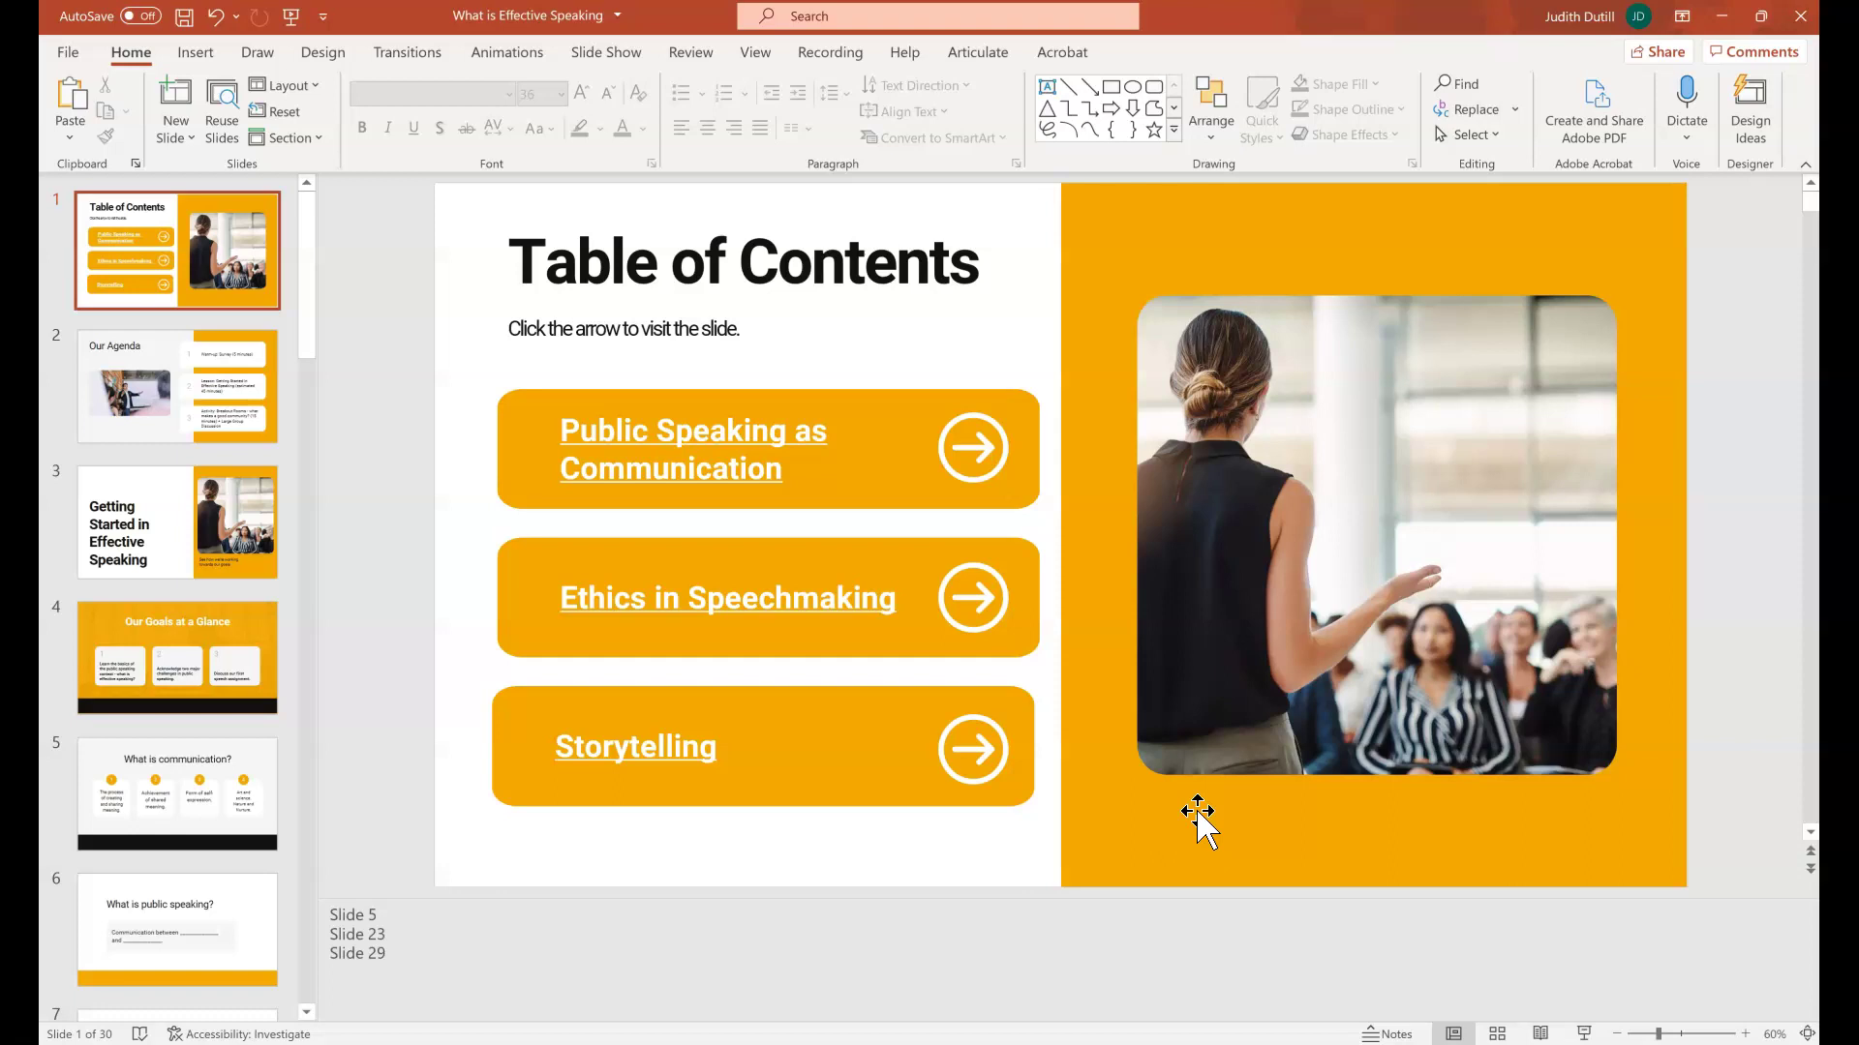
Switch to Slide Master view and select the white-and-orange layout thumbnail.
{"action": "left_click", "coordinate": [755, 53]}
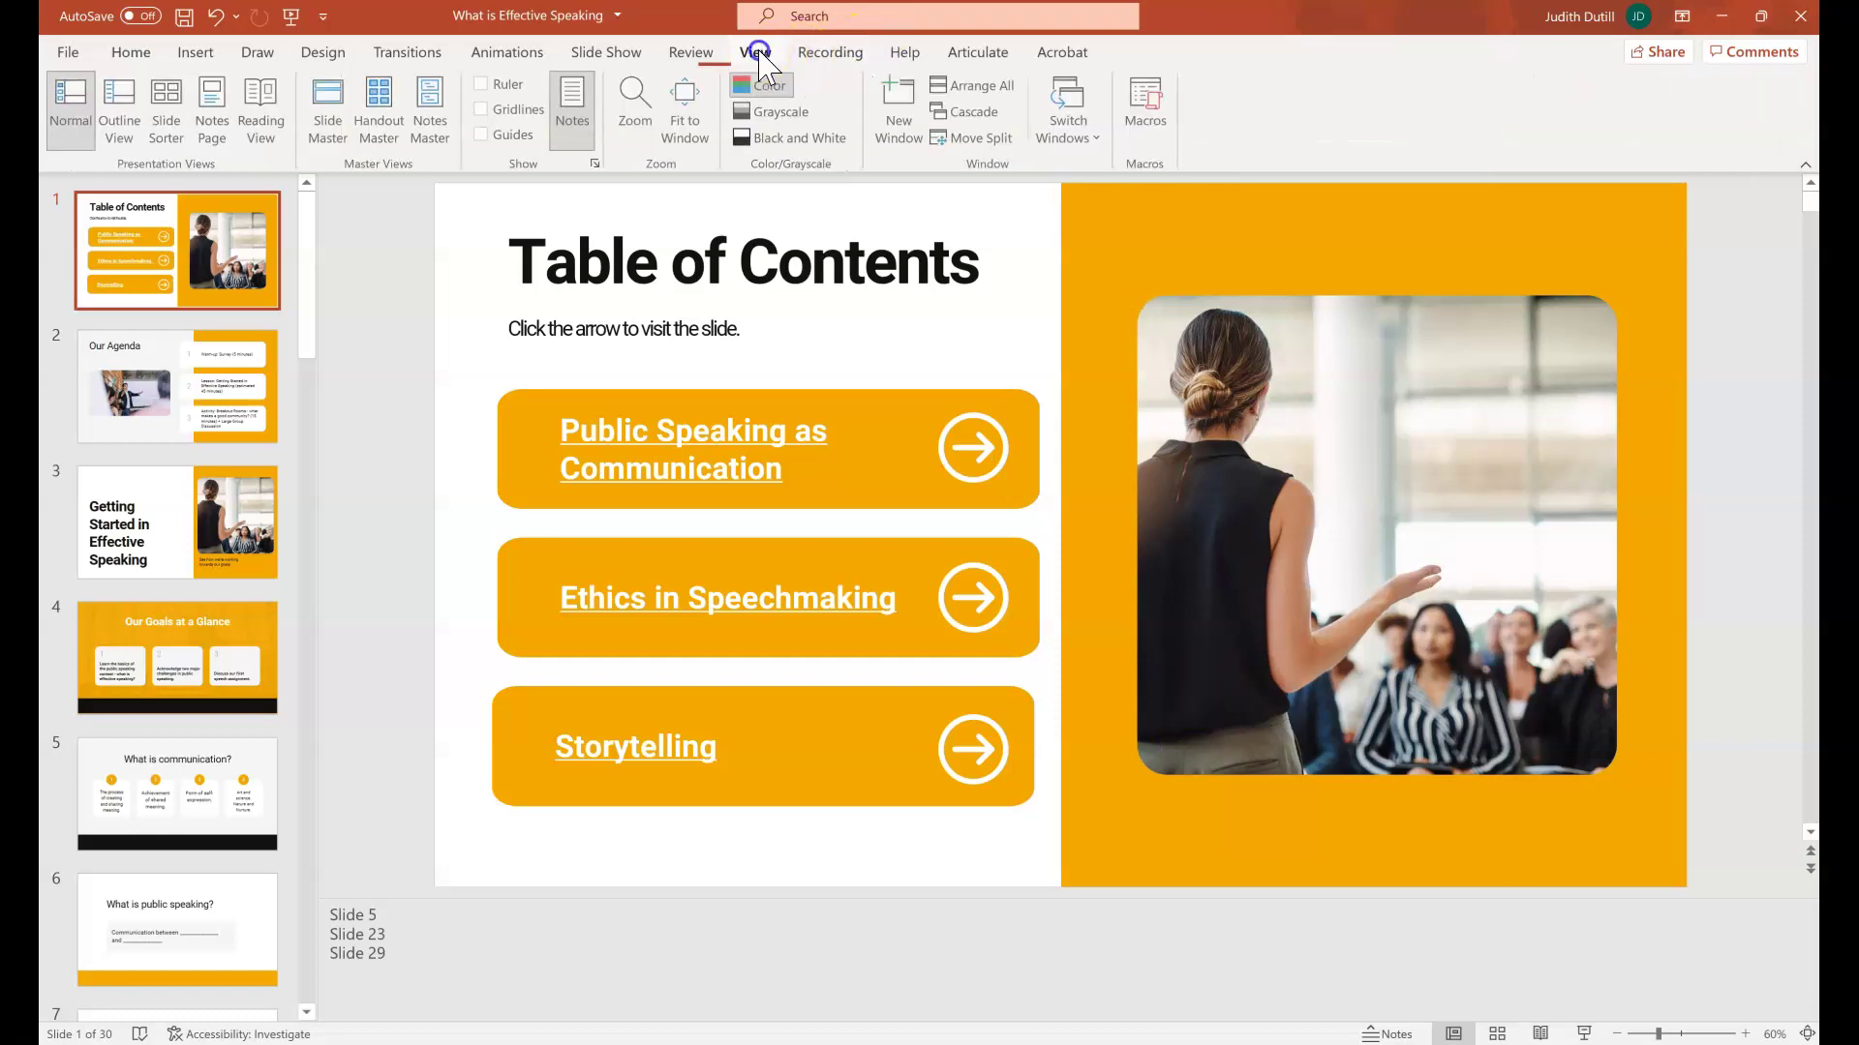
{"action": "left_click", "coordinate": [326, 89]}
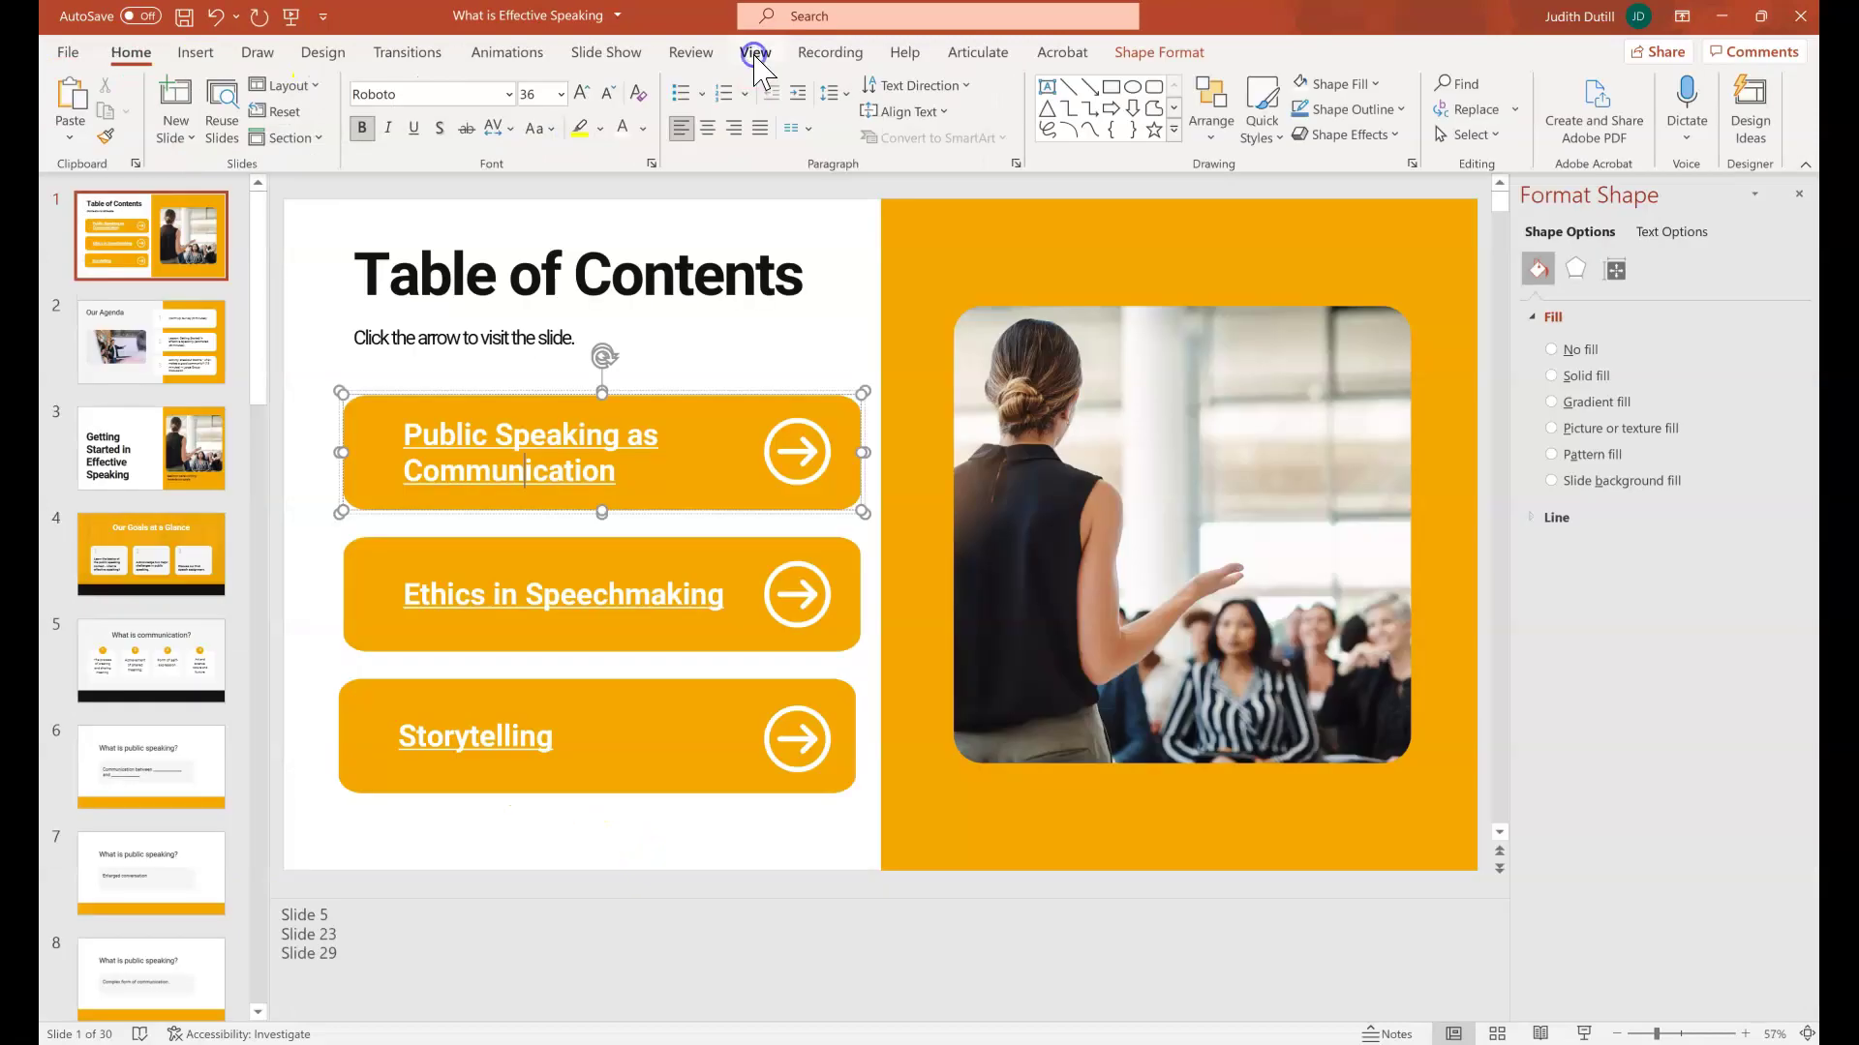
{"action": "left_click", "coordinate": [755, 52]}
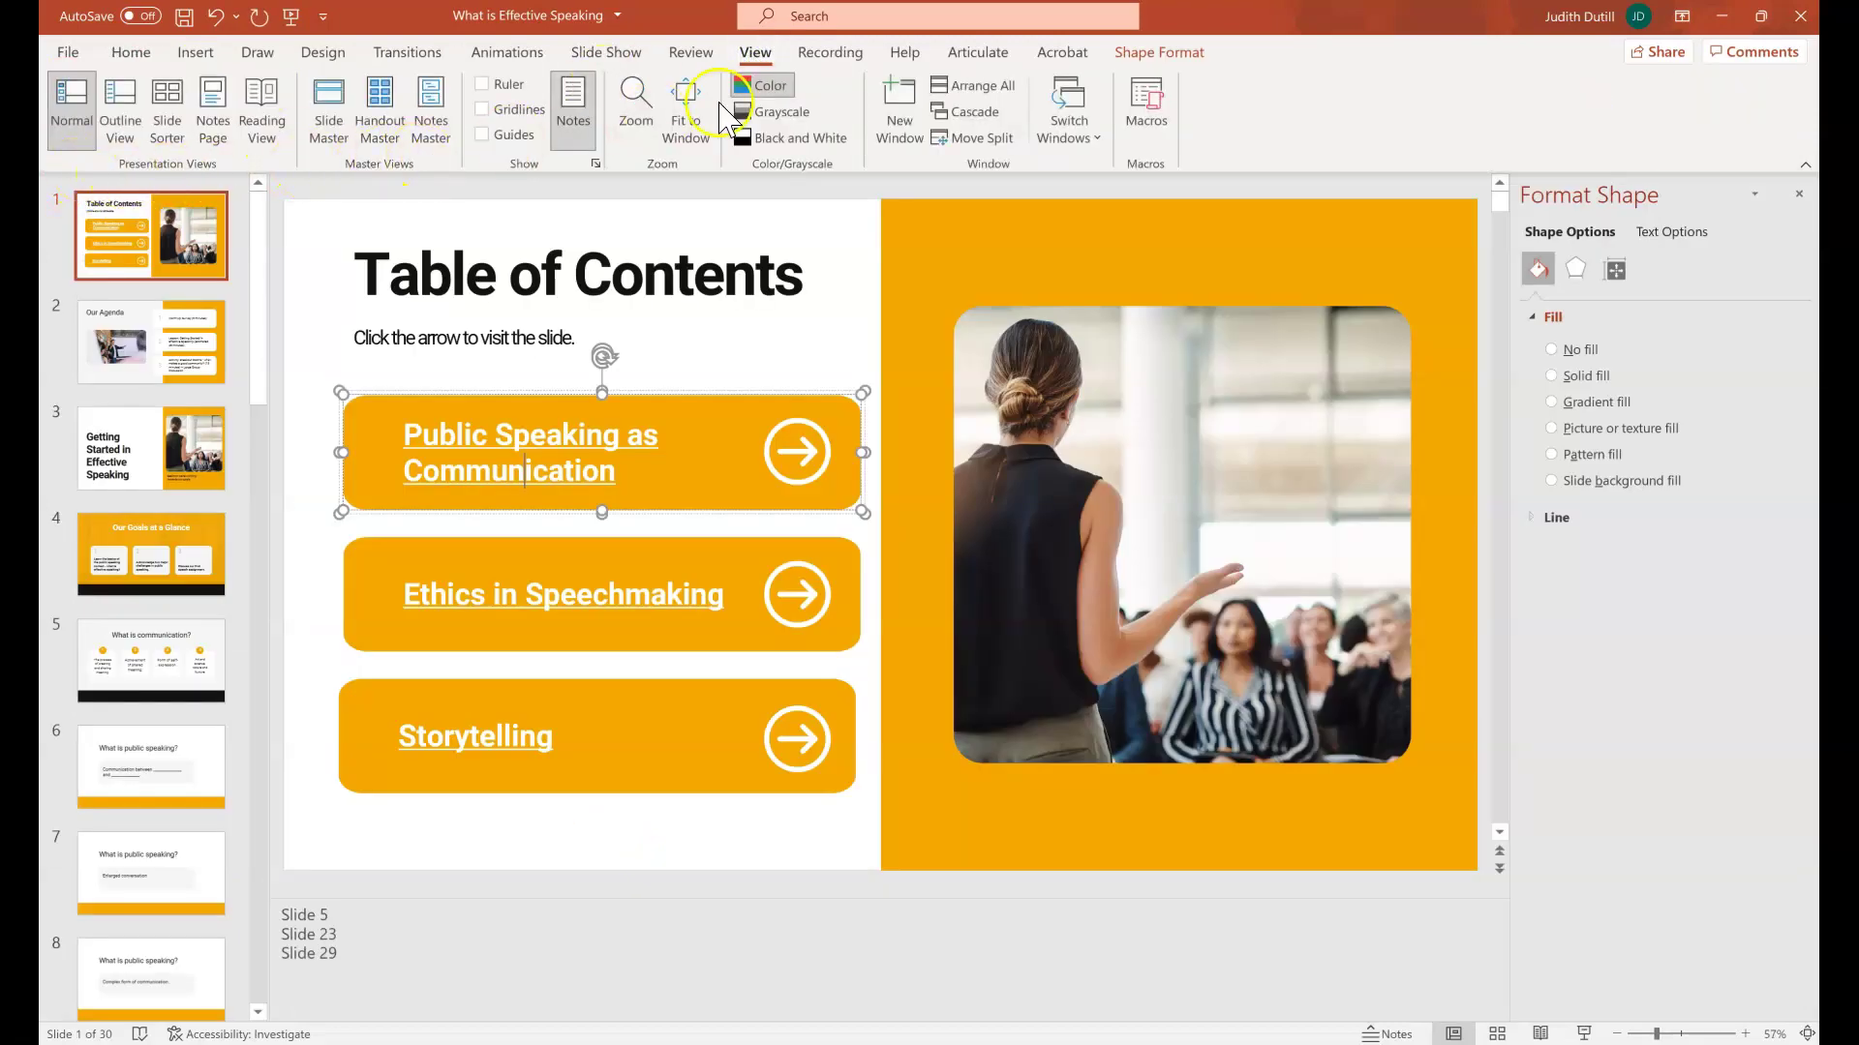
{"action": "left_click", "coordinate": [325, 111]}
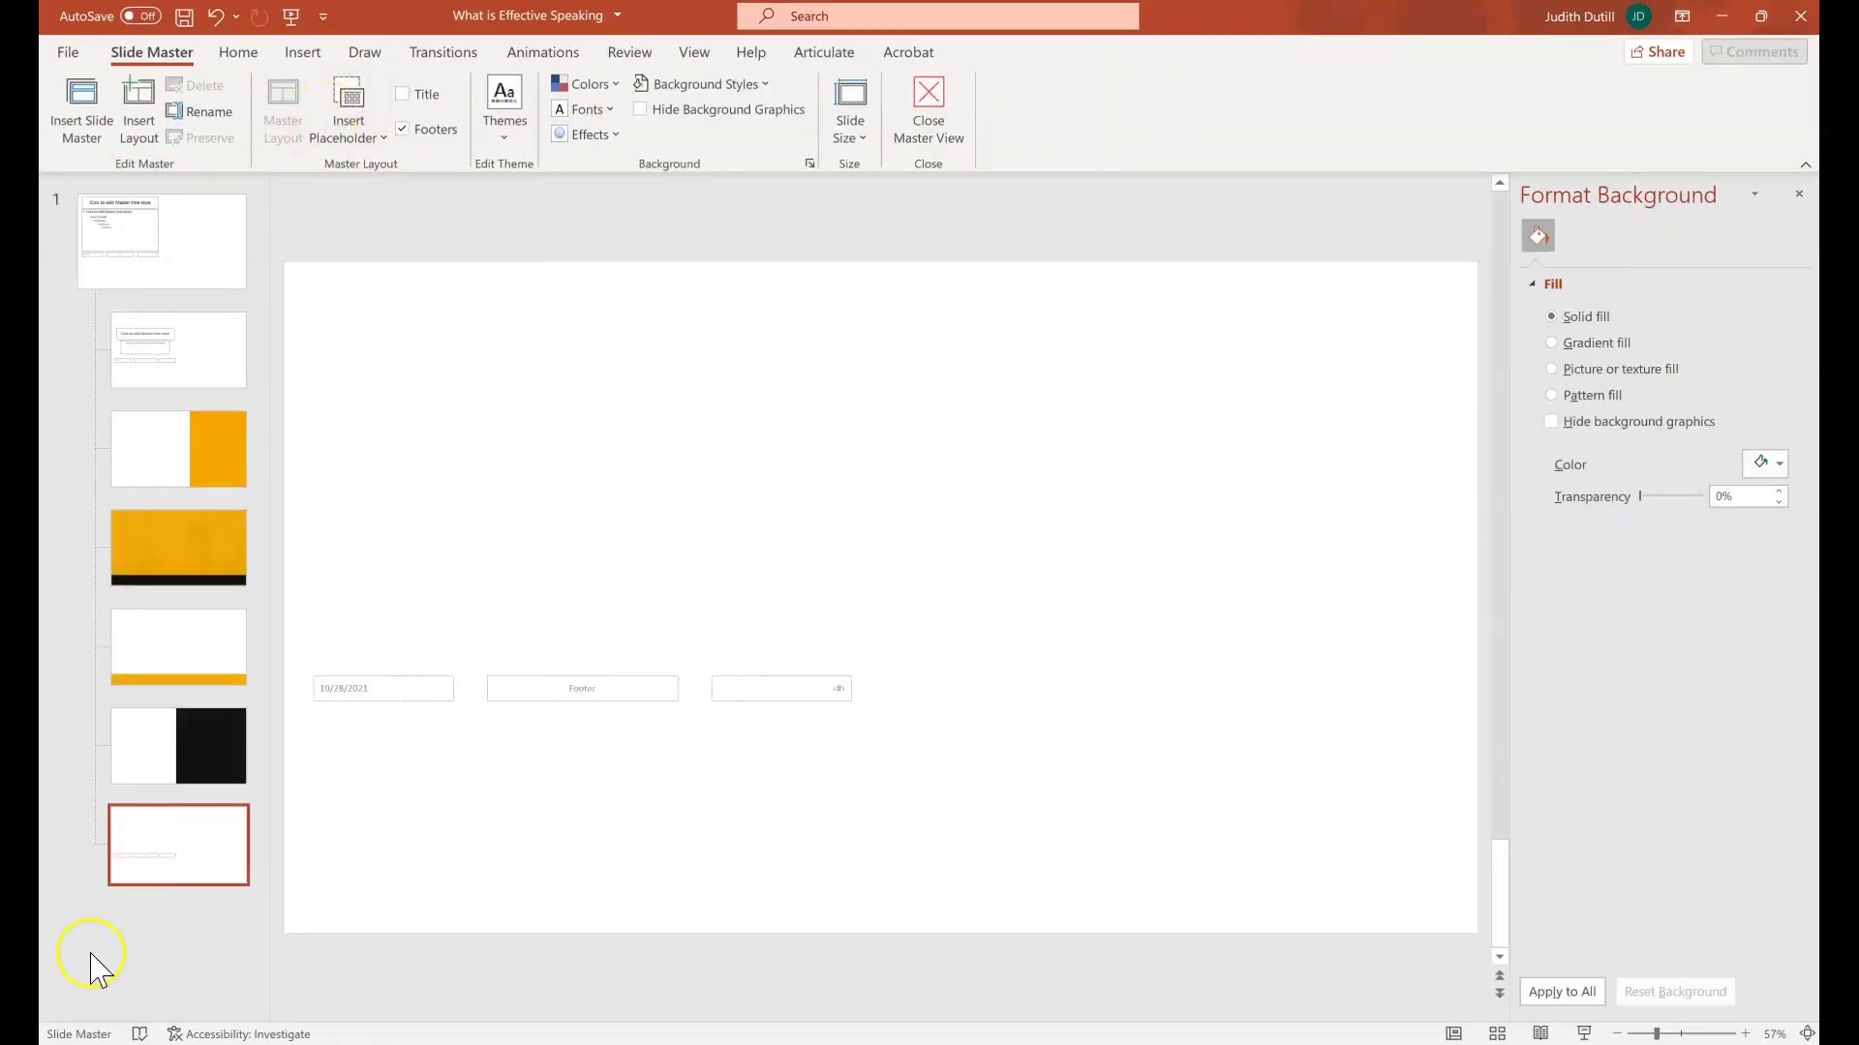
{"action": "left_click", "coordinate": [162, 242]}
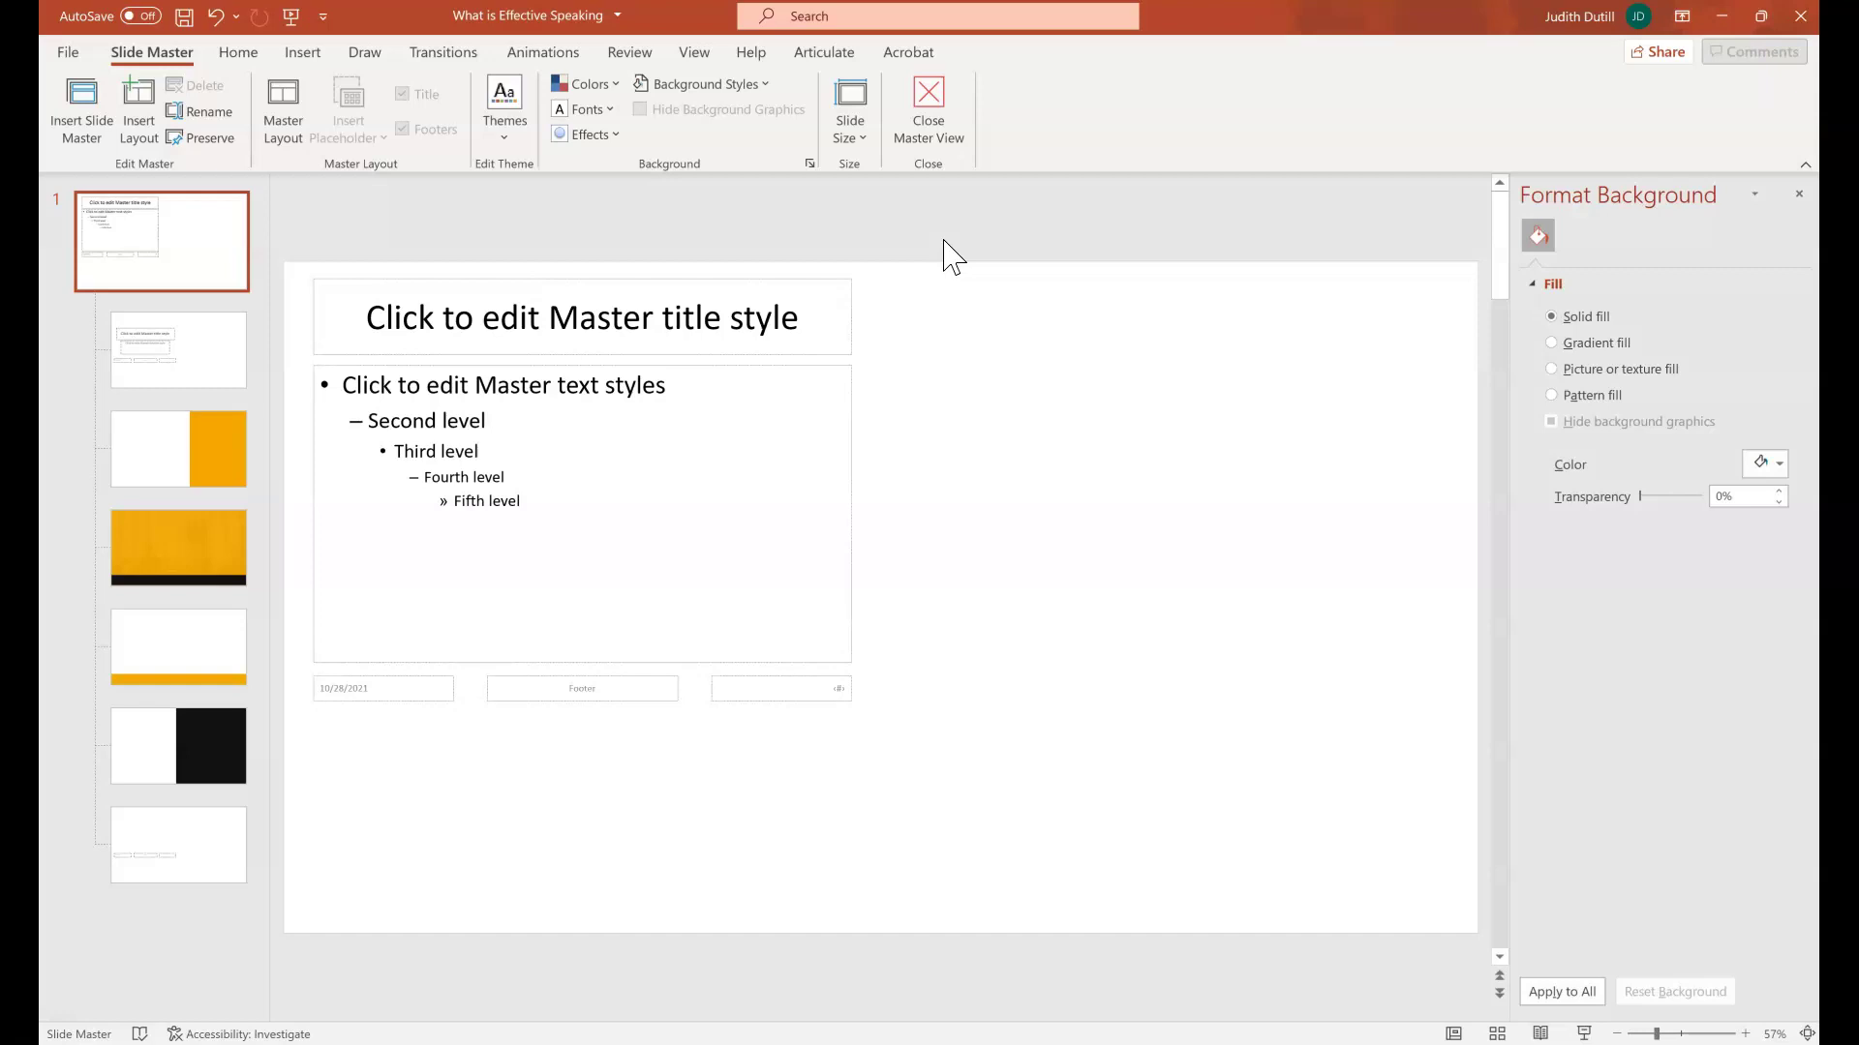
{"action": "left_click", "coordinate": [175, 426]}
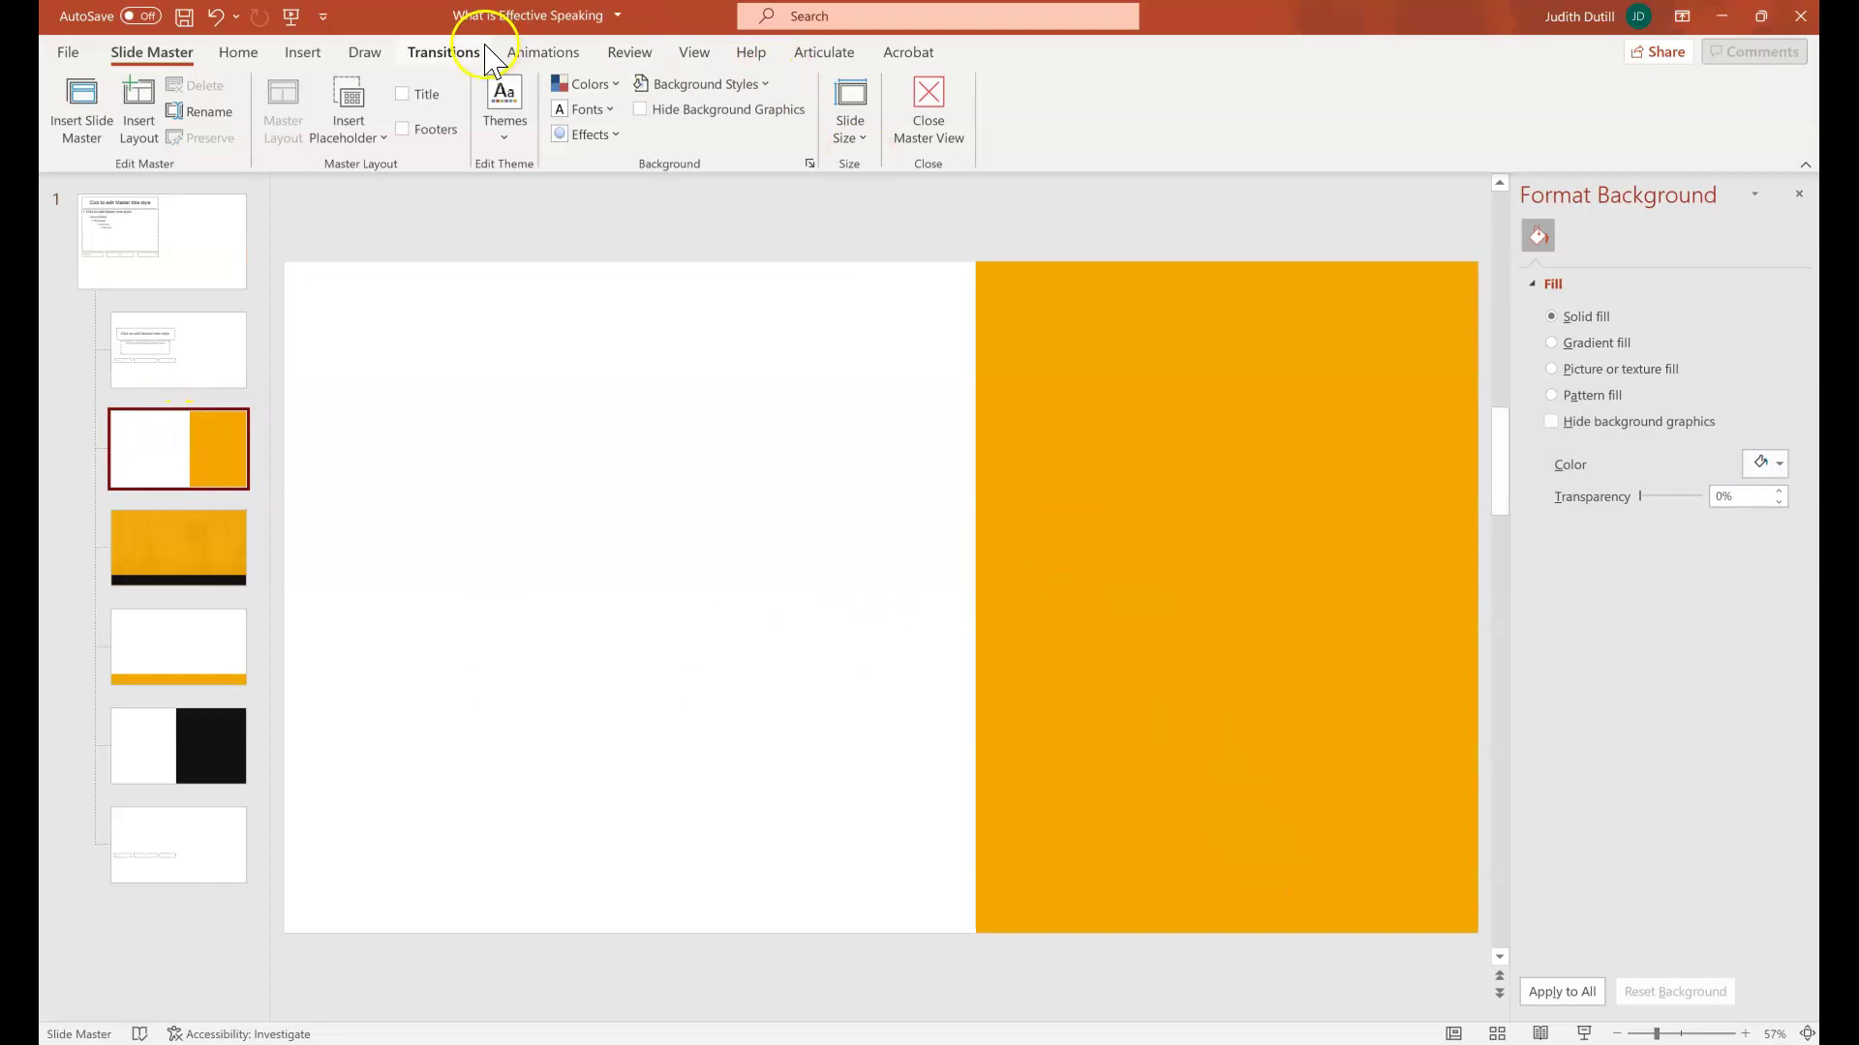
{"action": "left_click", "coordinate": [317, 56]}
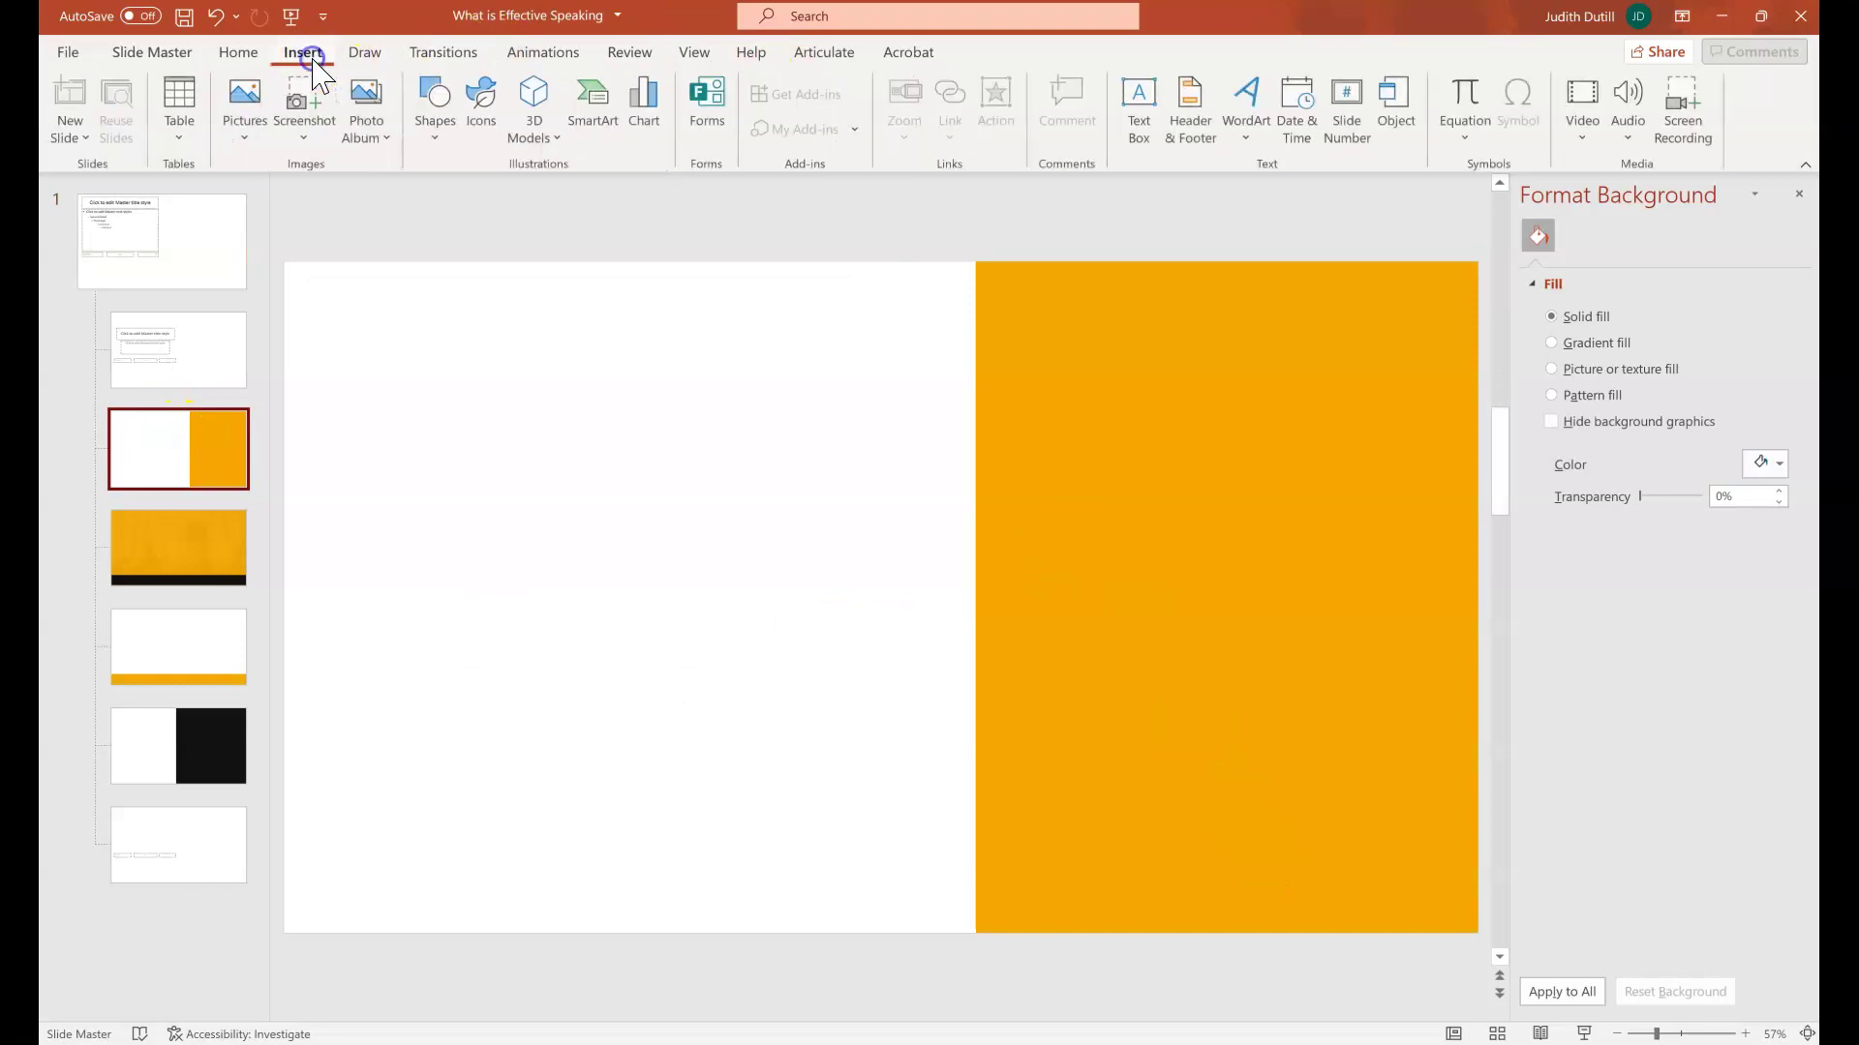
Insert a house icon found by searching 'Hom' and drag it to the orange area's bottom-right corner.
{"action": "left_click", "coordinate": [482, 97]}
{"action": "left_click", "coordinate": [702, 236]}
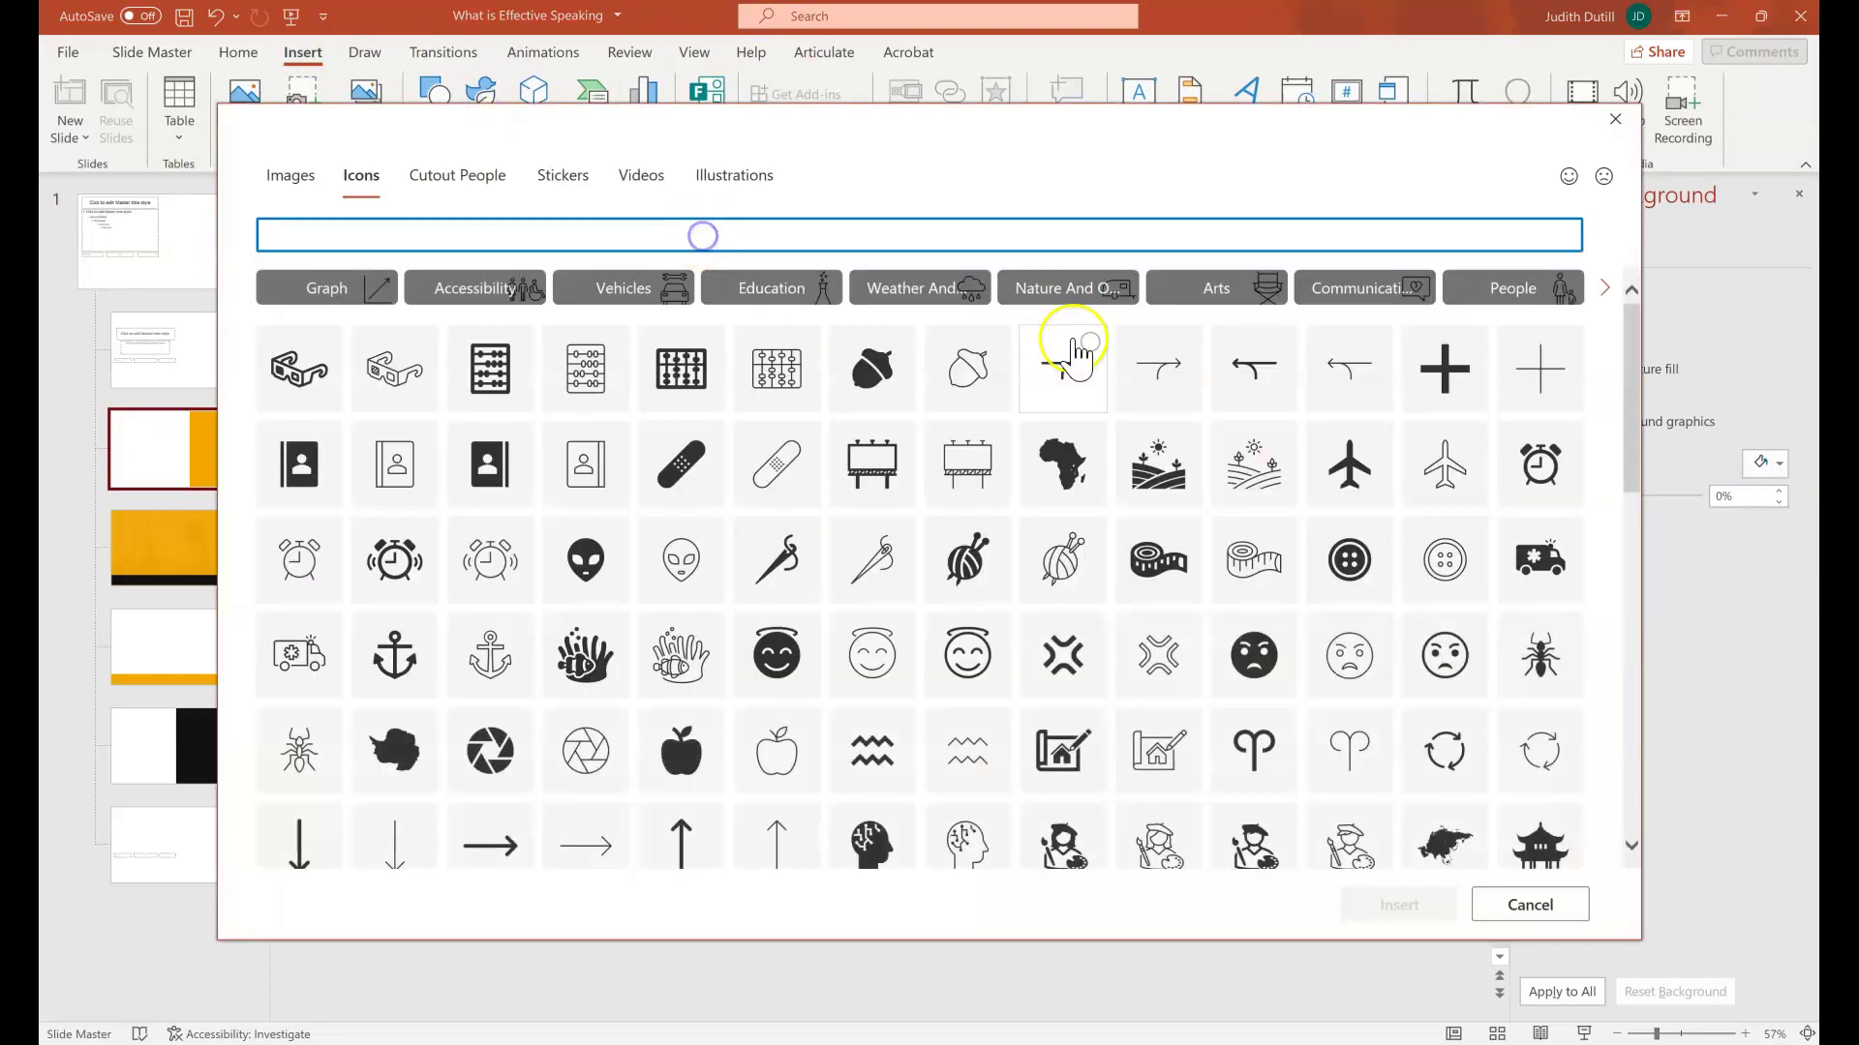
{"action": "type", "text": "Home"}
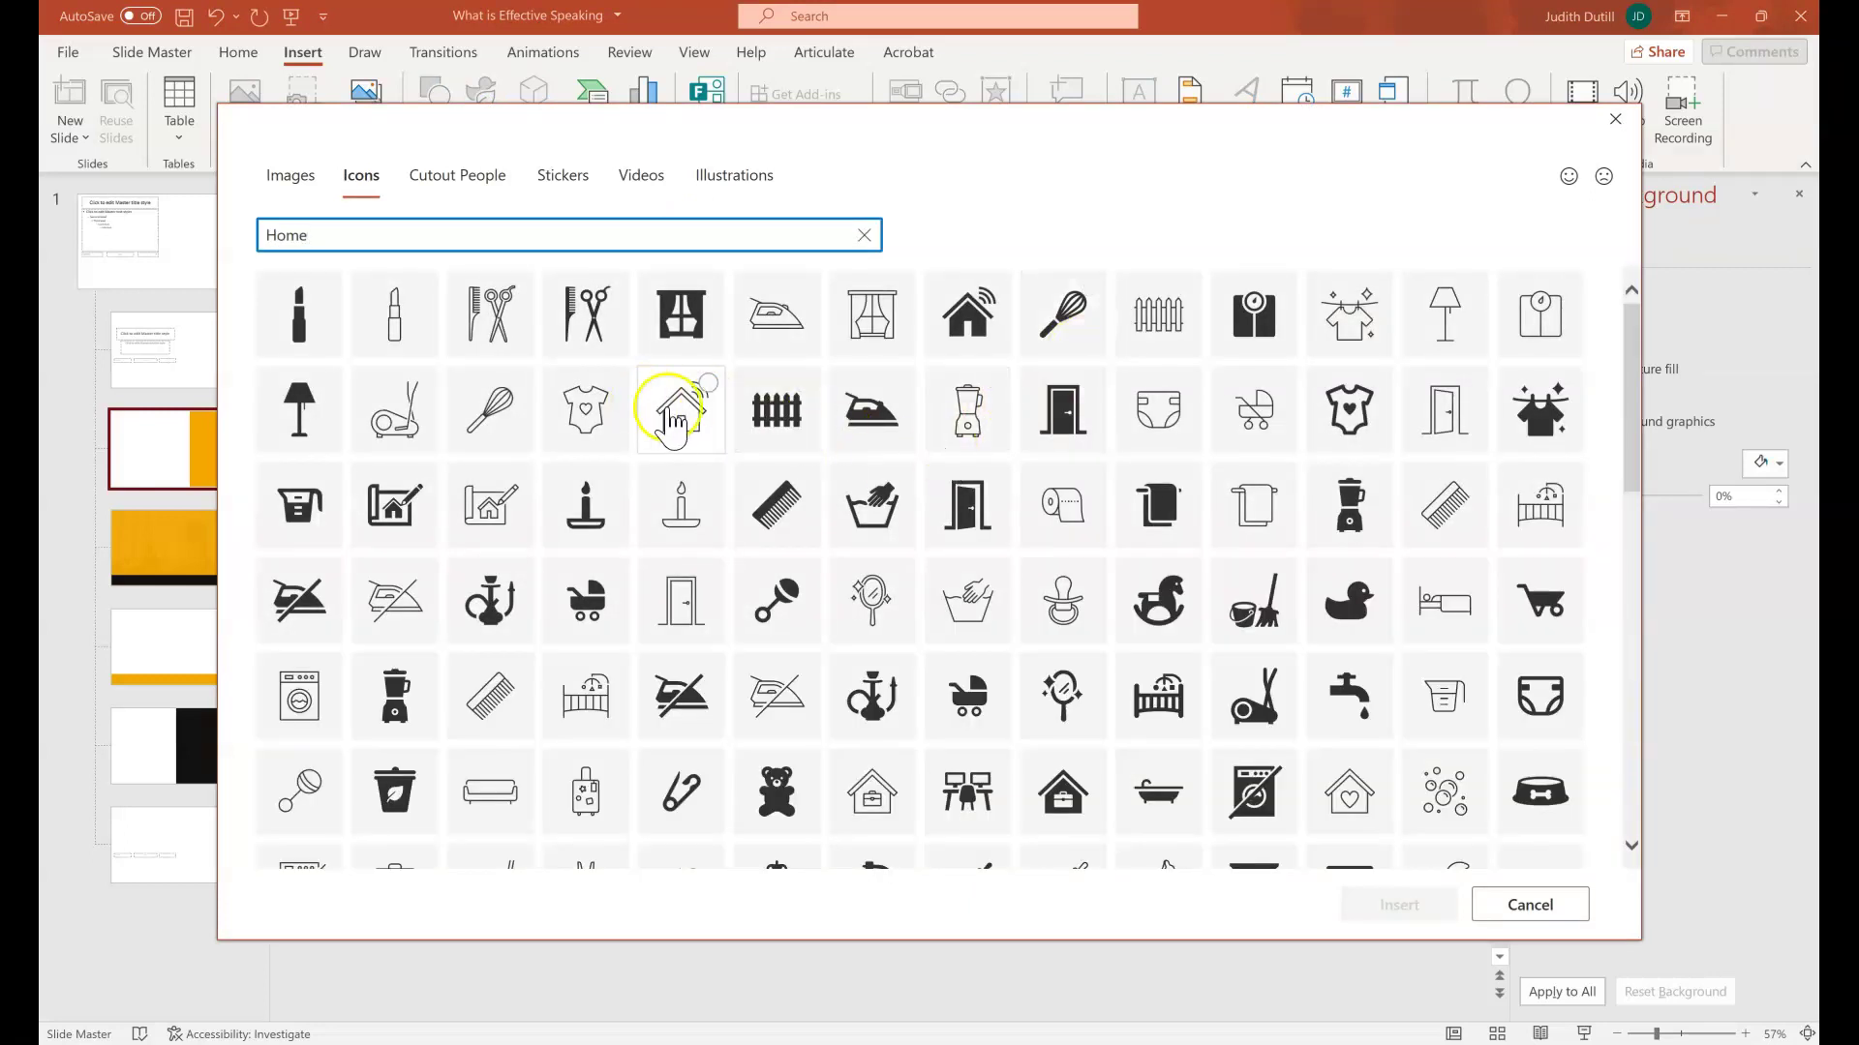
{"action": "left_click", "coordinate": [675, 411]}
{"action": "left_click", "coordinate": [1404, 903]}
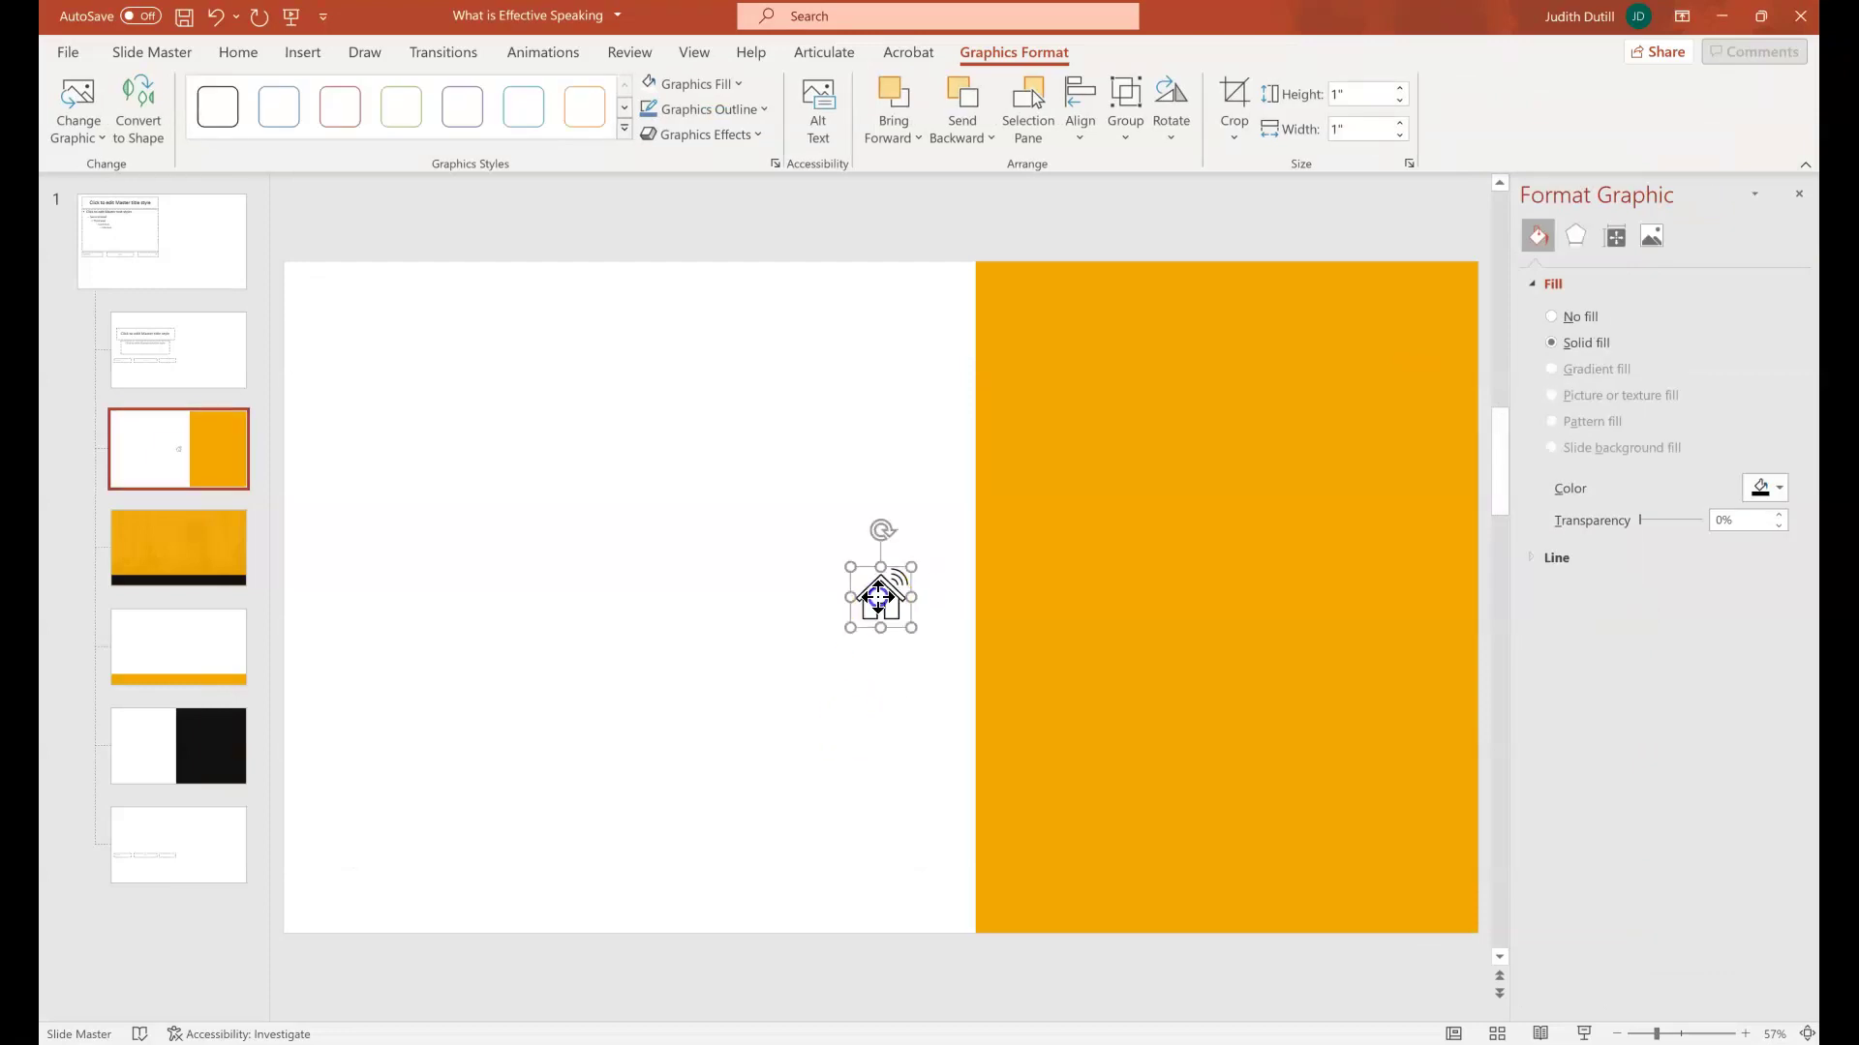
{"action": "left_click_drag", "start_coordinate": [878, 597], "coordinate": [1432, 897]}
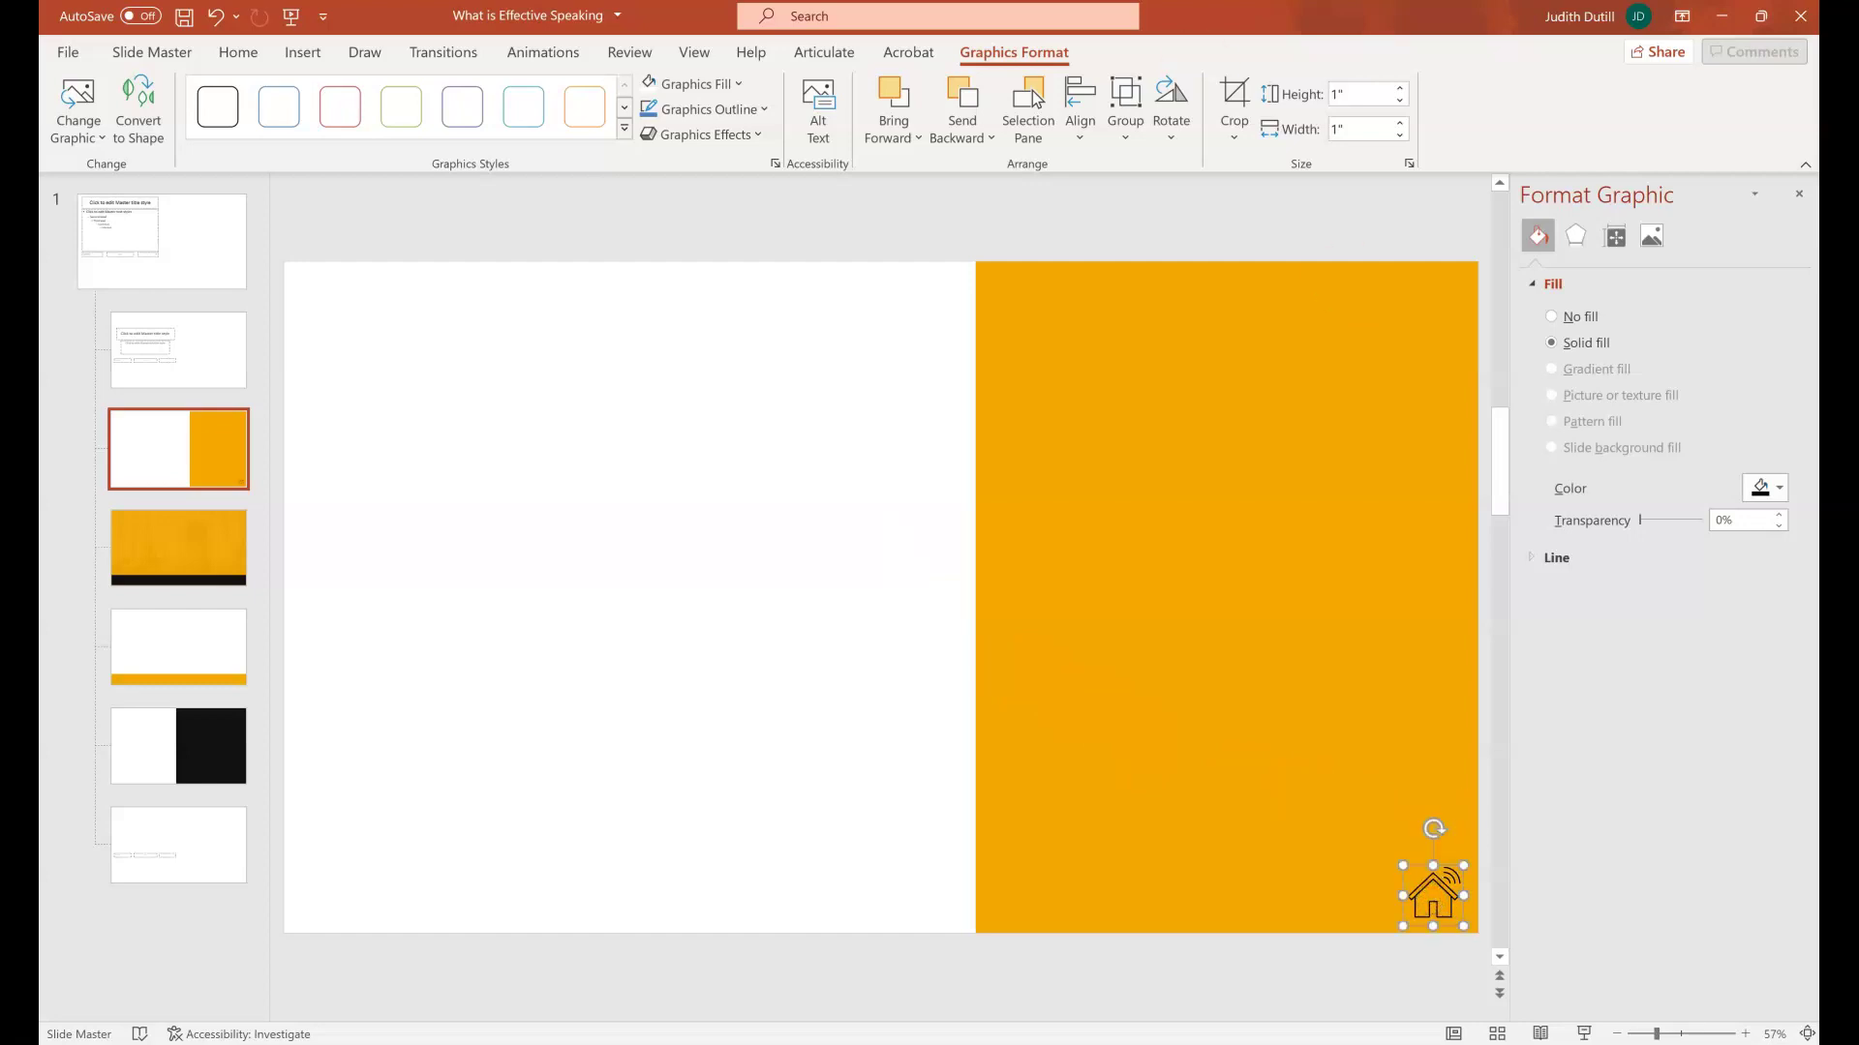
Set the house icon's graphics fill to white.
{"action": "left_click", "coordinate": [684, 88]}
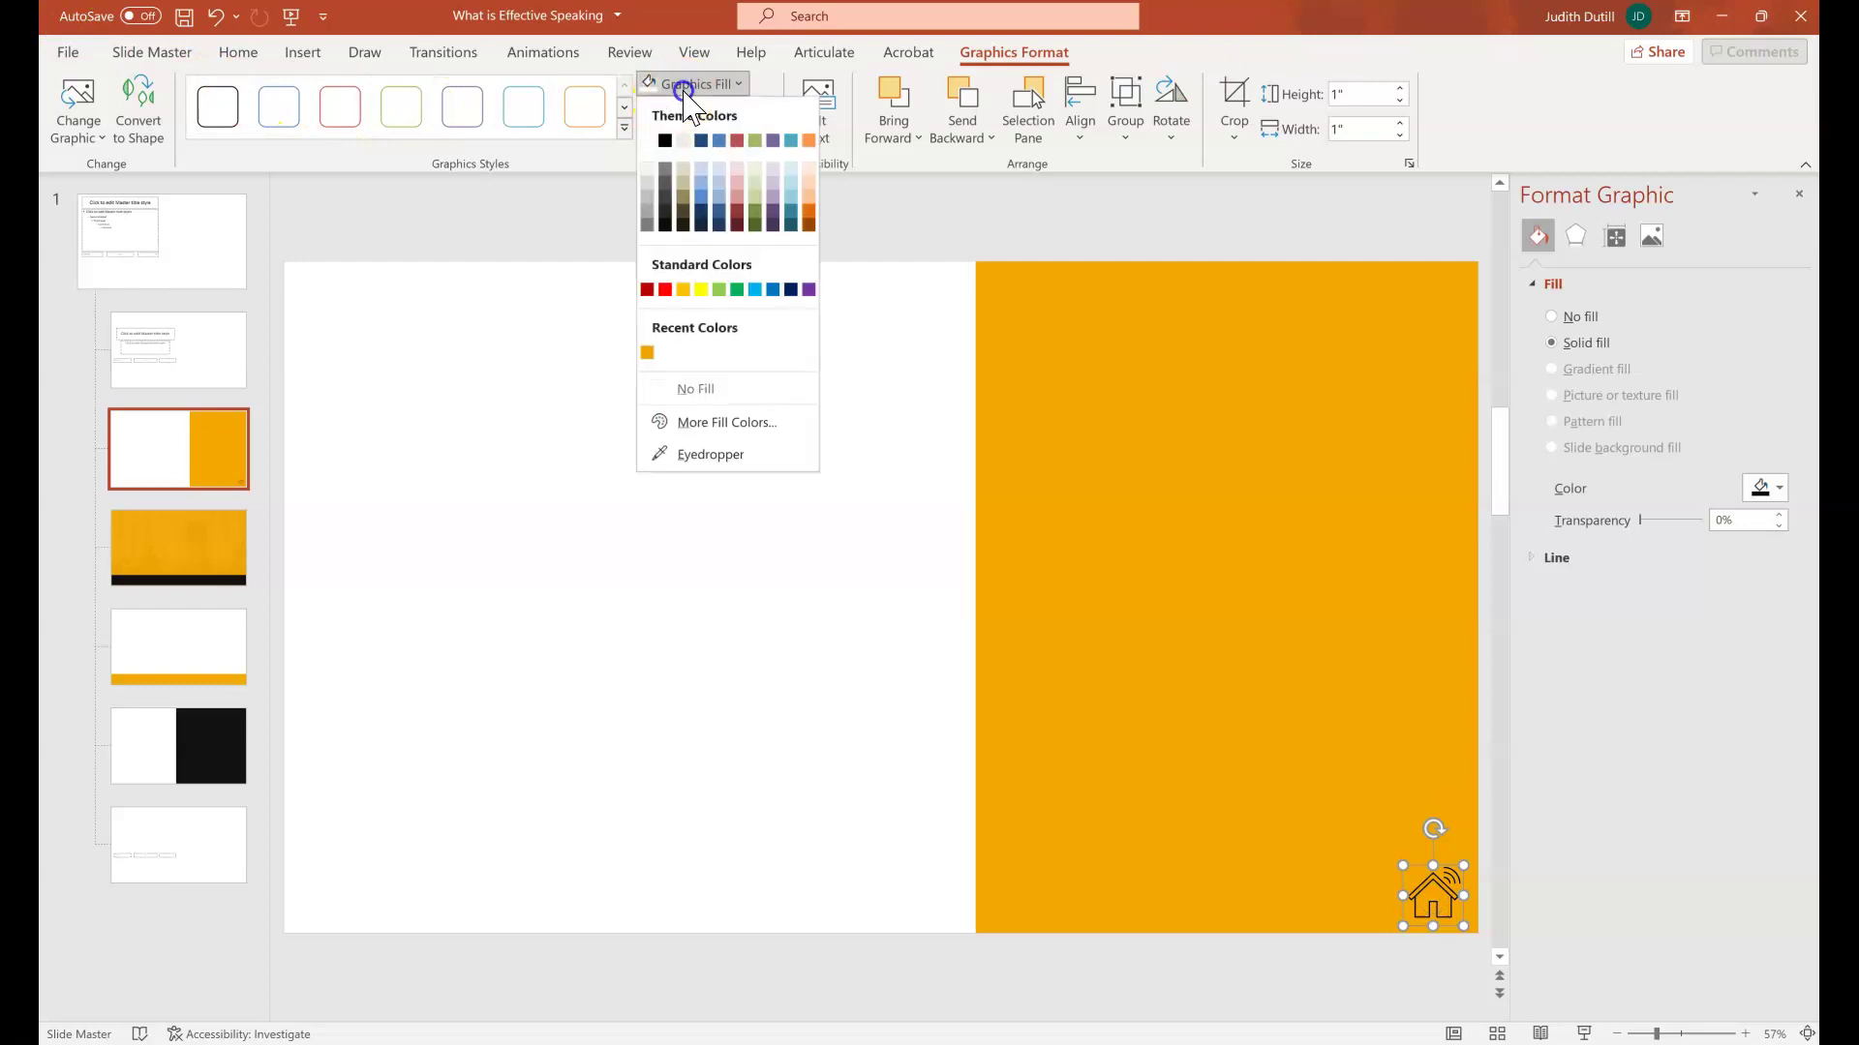
{"action": "left_click", "coordinate": [647, 140]}
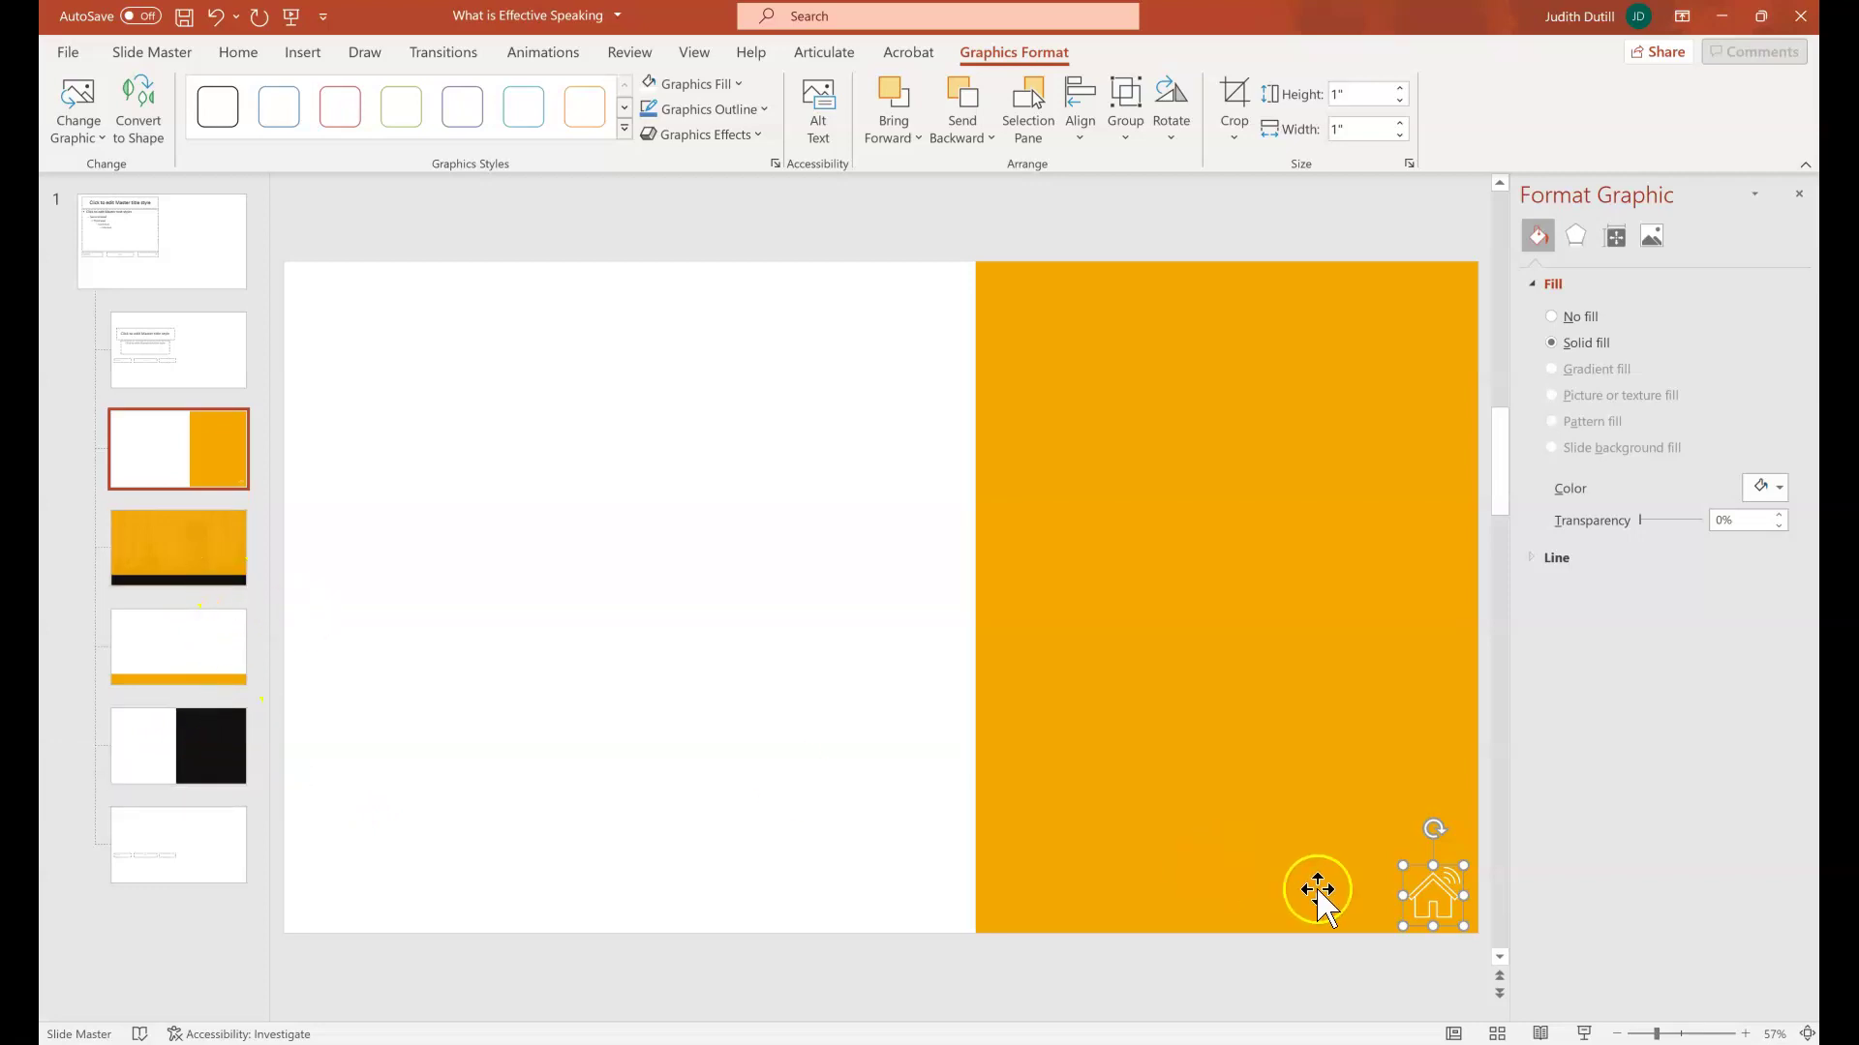
{"action": "left_click", "coordinate": [301, 56]}
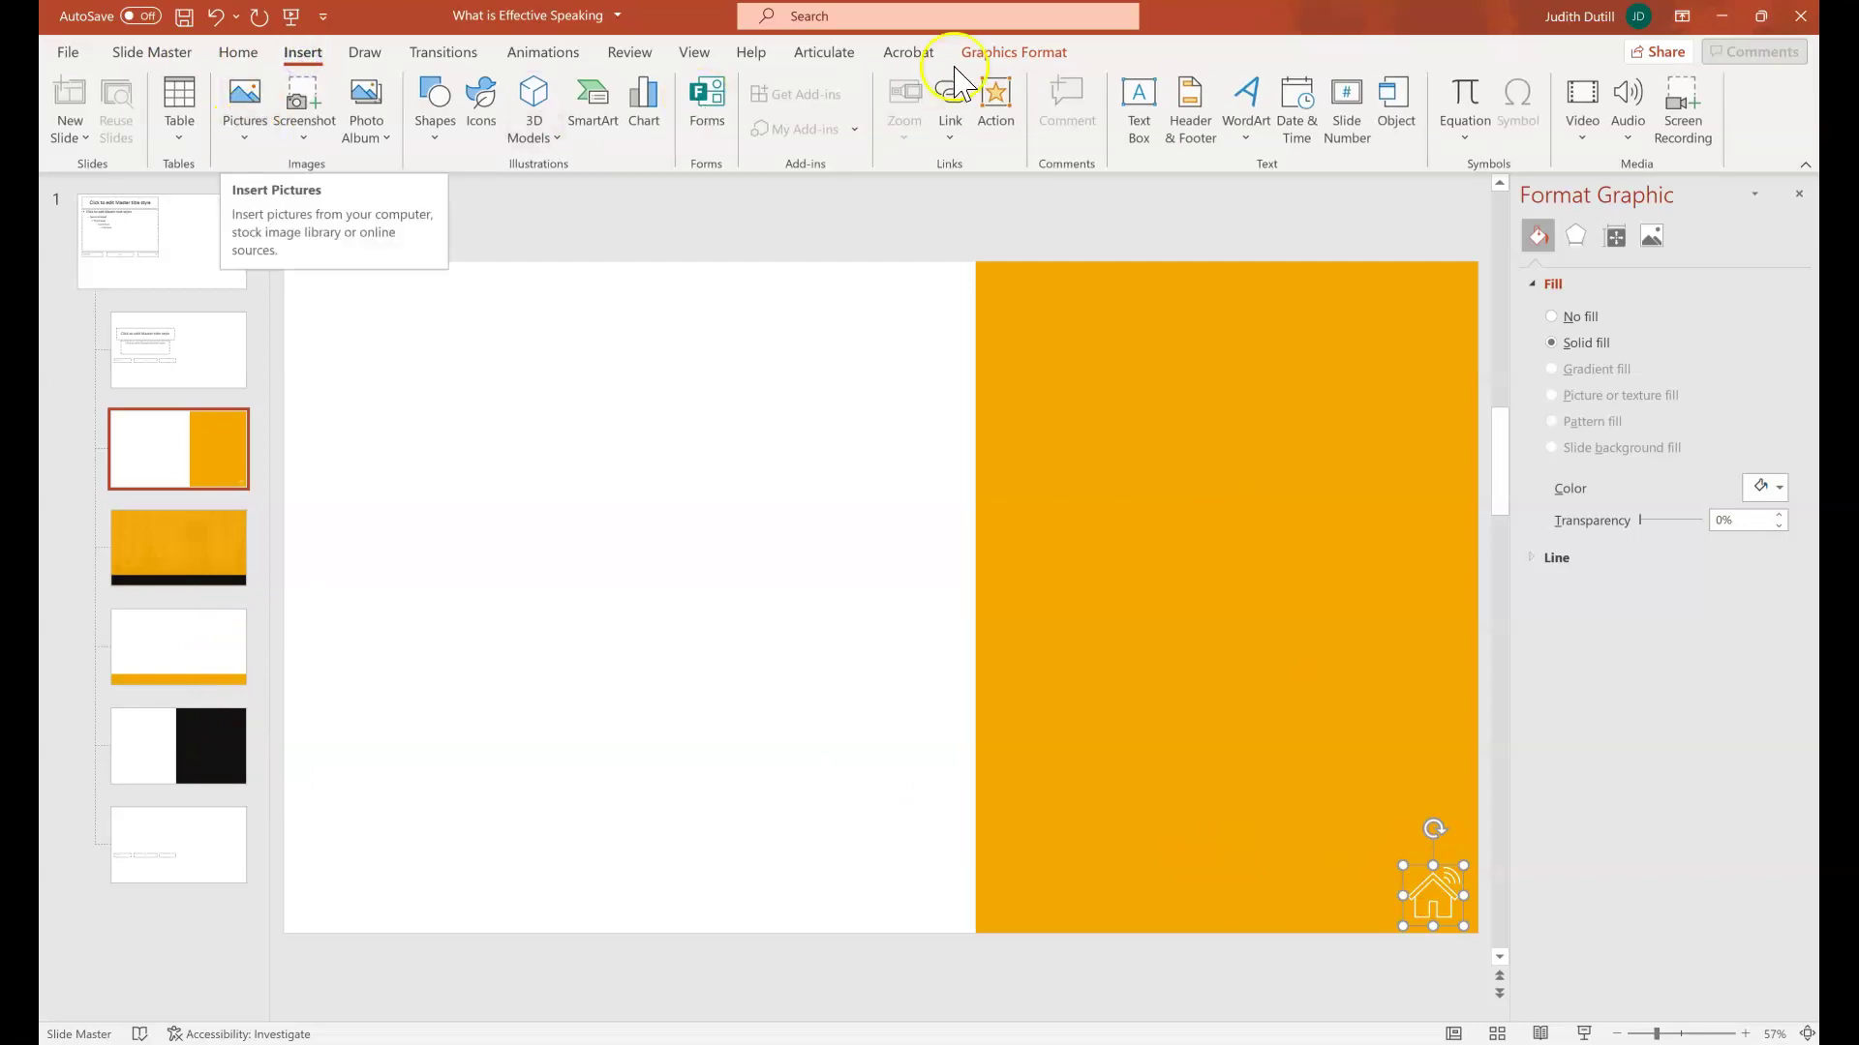
Draw a text box left of the house icon reading 'Click the Home icon to return to the Table of Contents'.
{"action": "left_click", "coordinate": [1138, 114]}
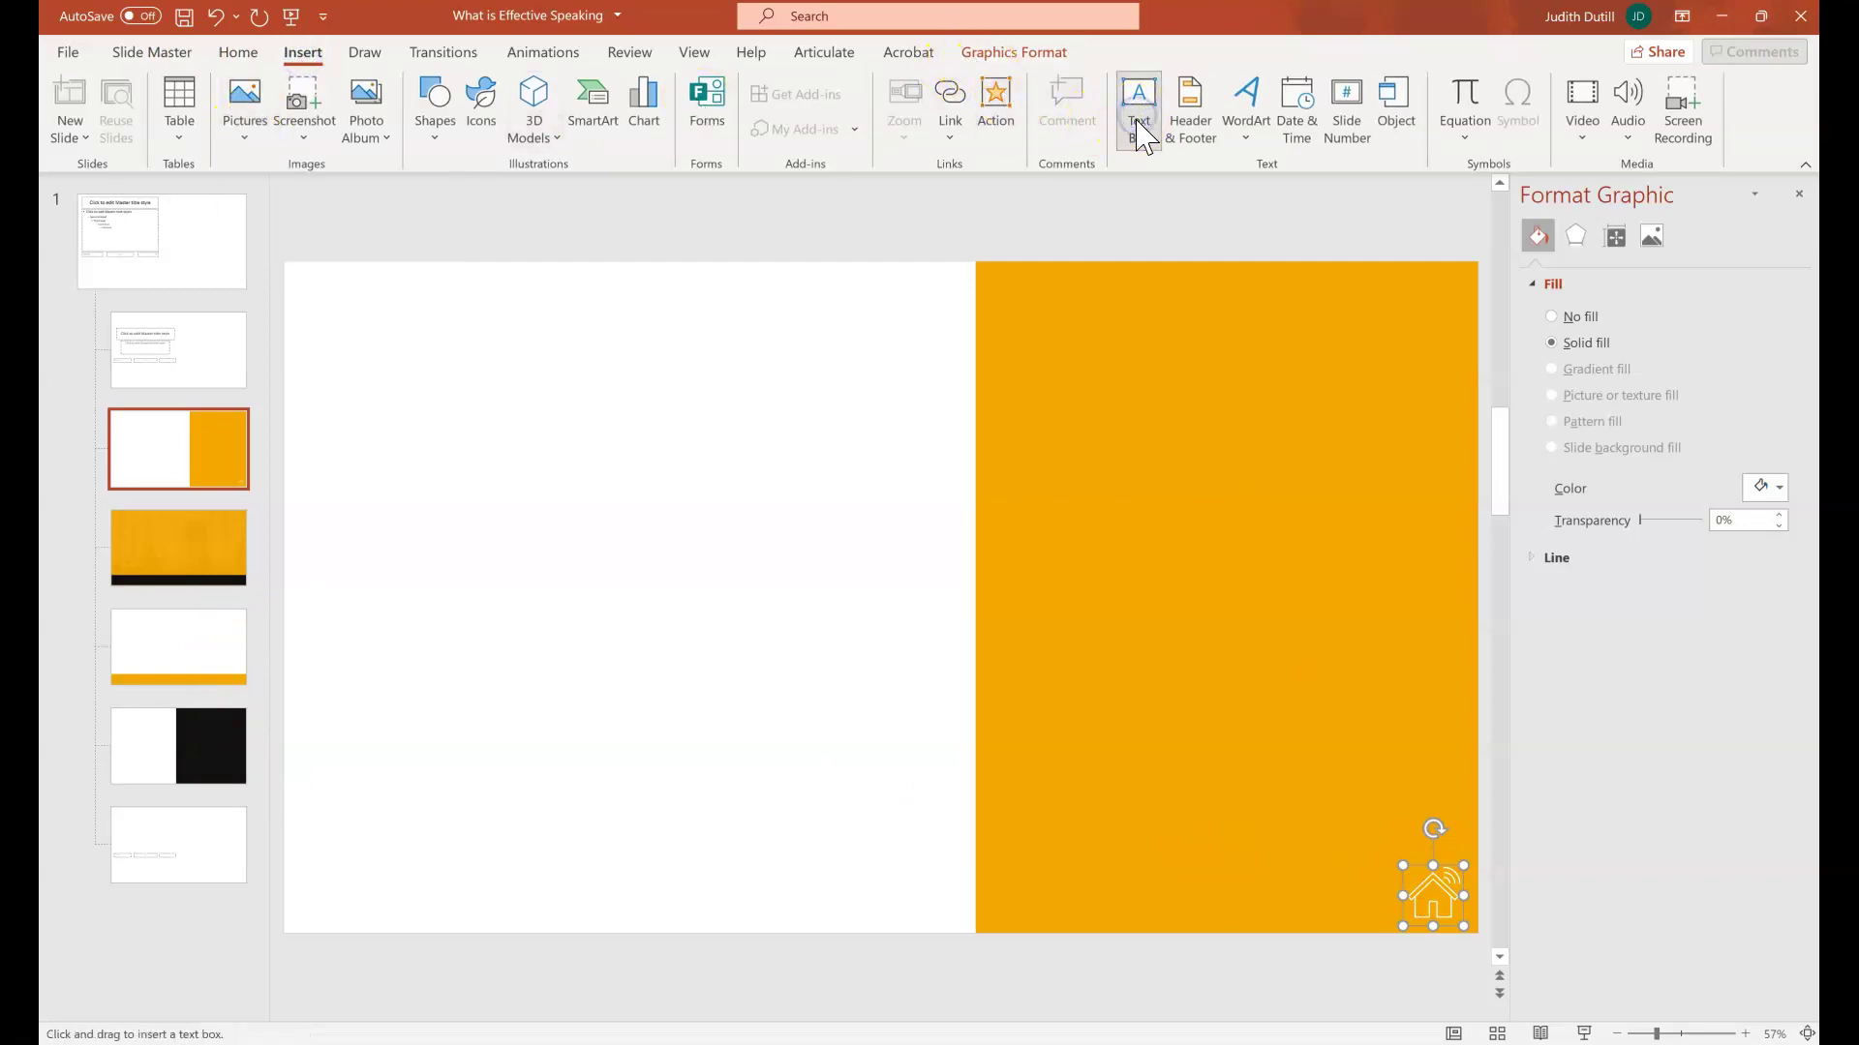
{"action": "left_click_drag", "start_coordinate": [1164, 837], "coordinate": [1393, 933]}
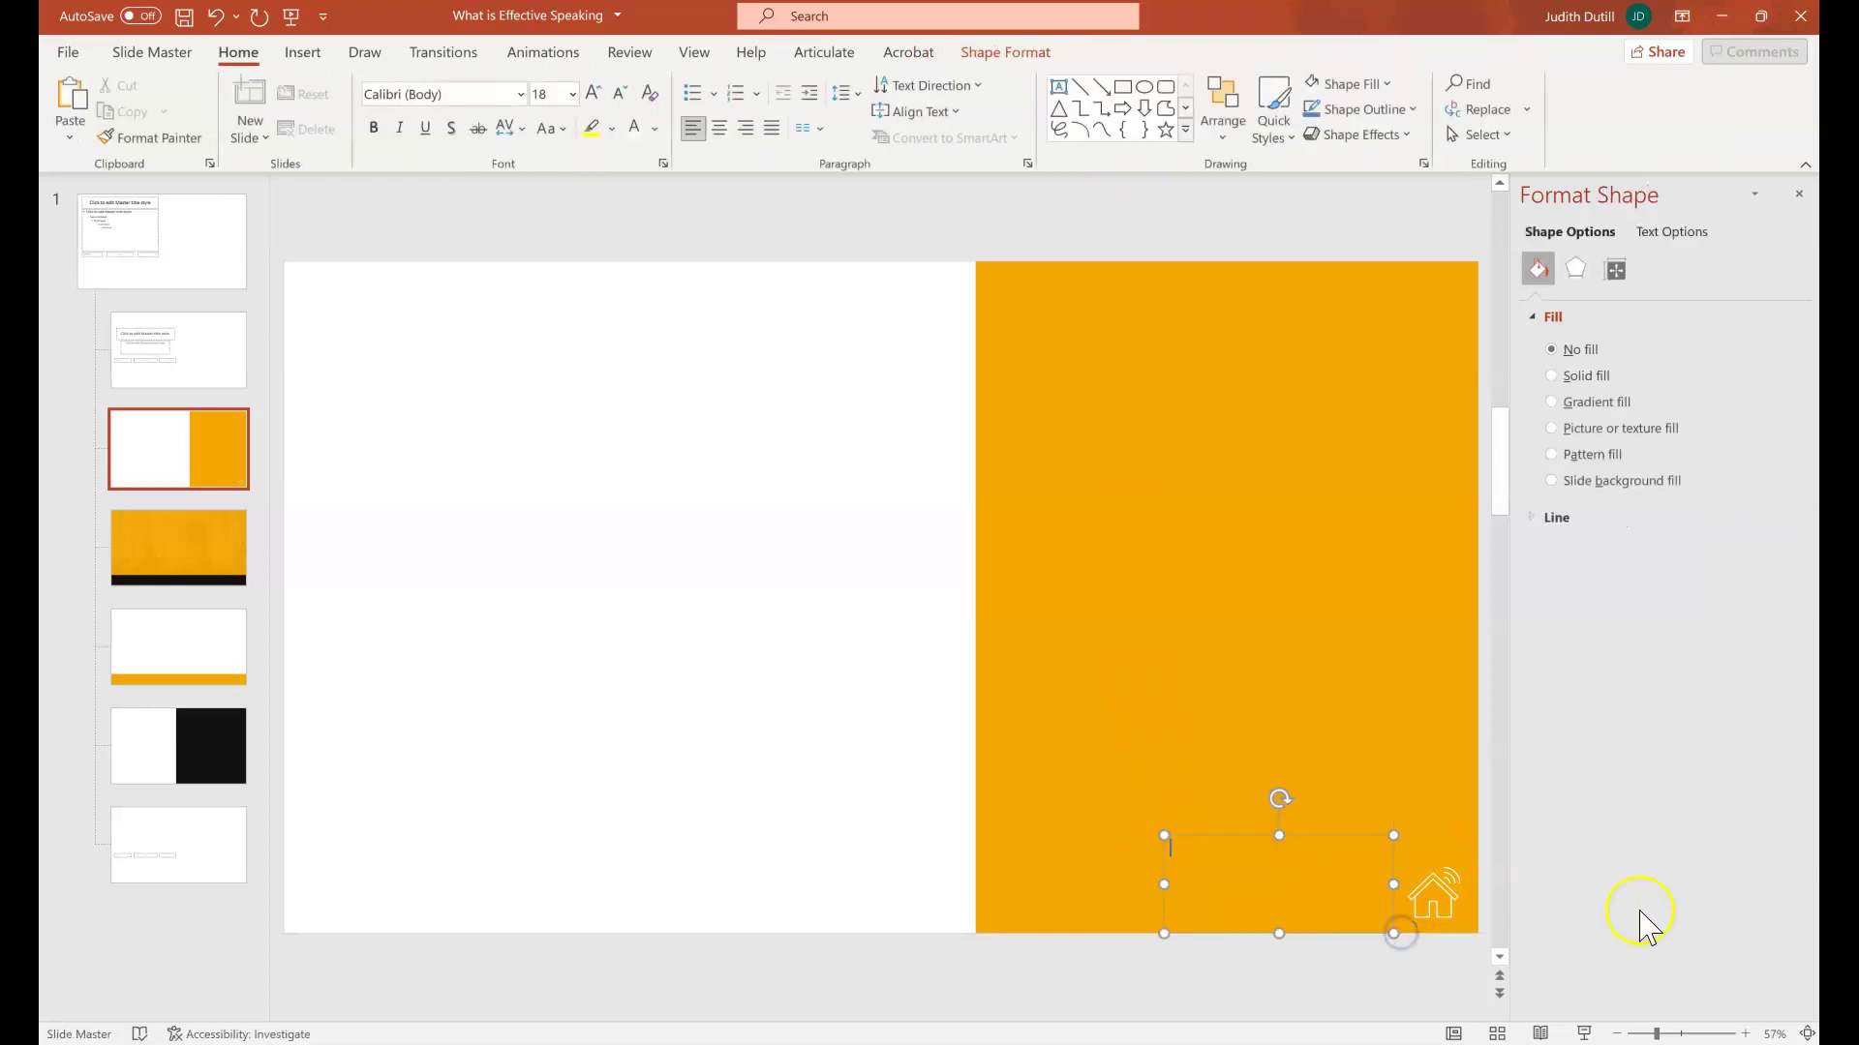
{"action": "type", "text": "d"}
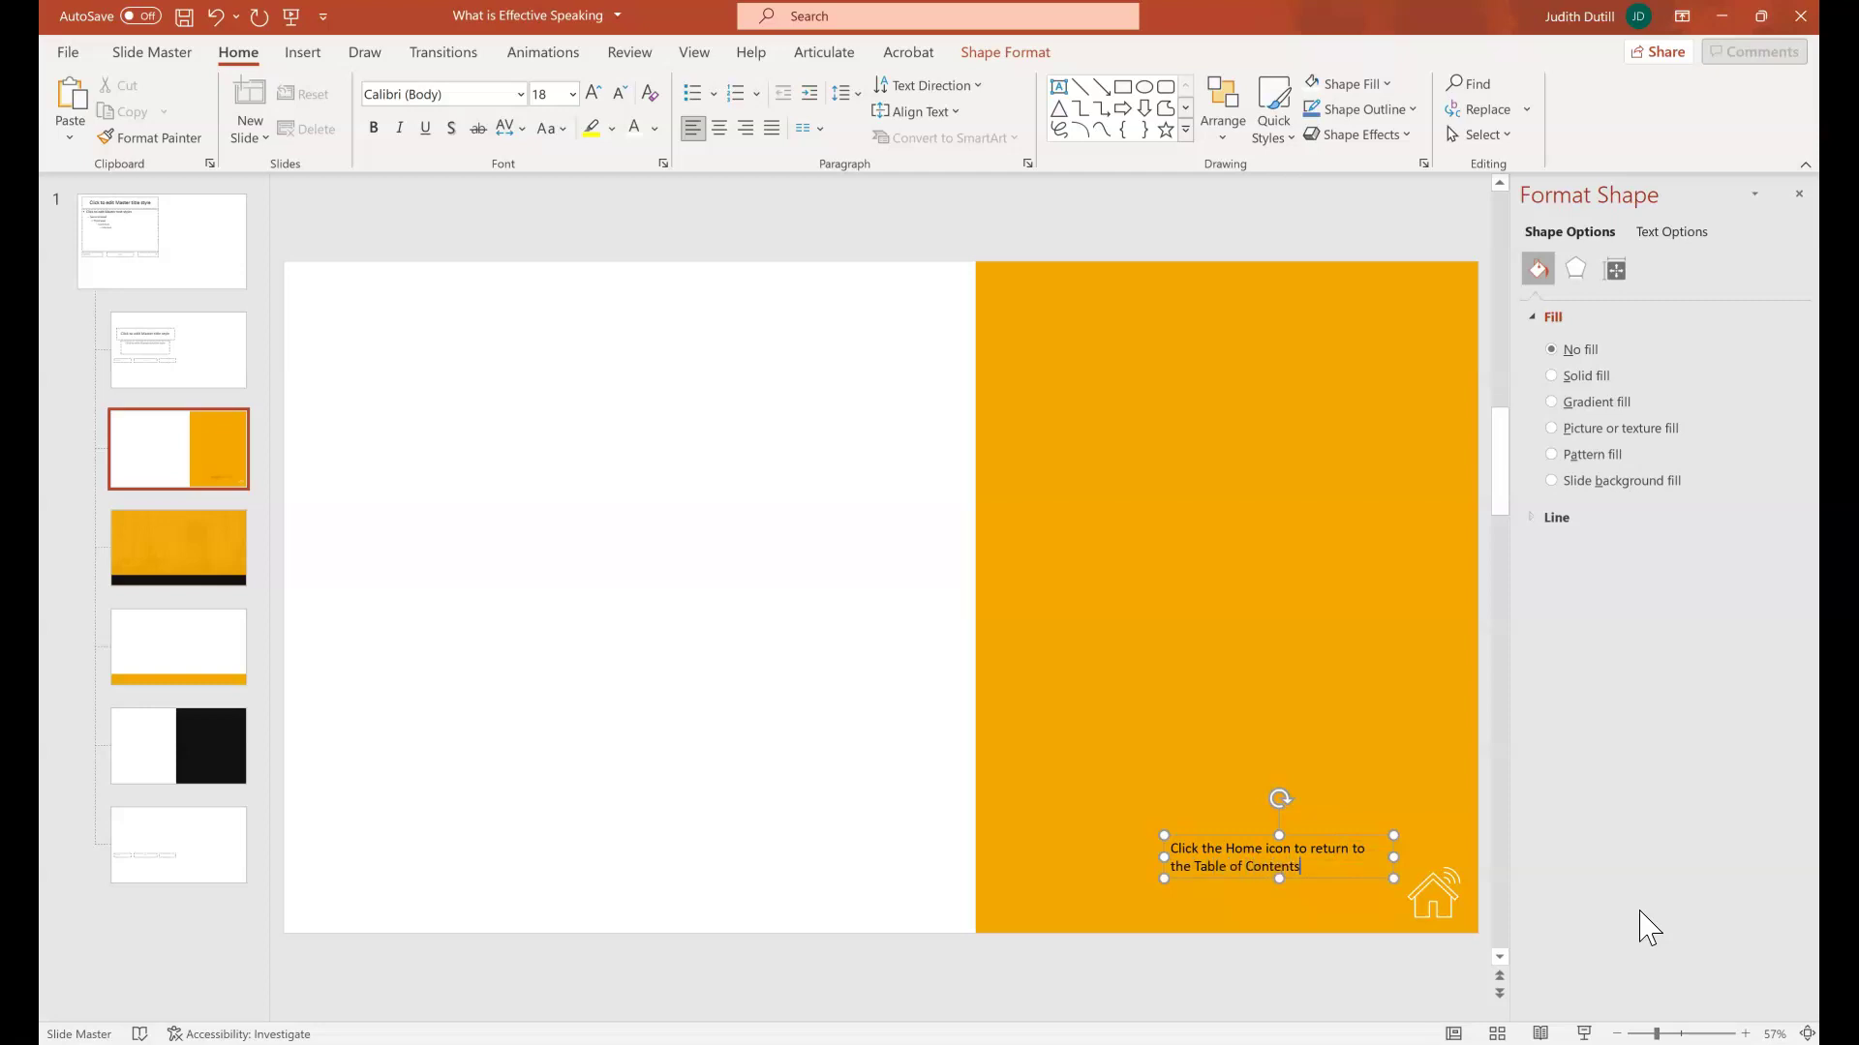
Format the note text as bold, white, right-aligned Roboto.
{"action": "key", "text": "ctrl+a"}
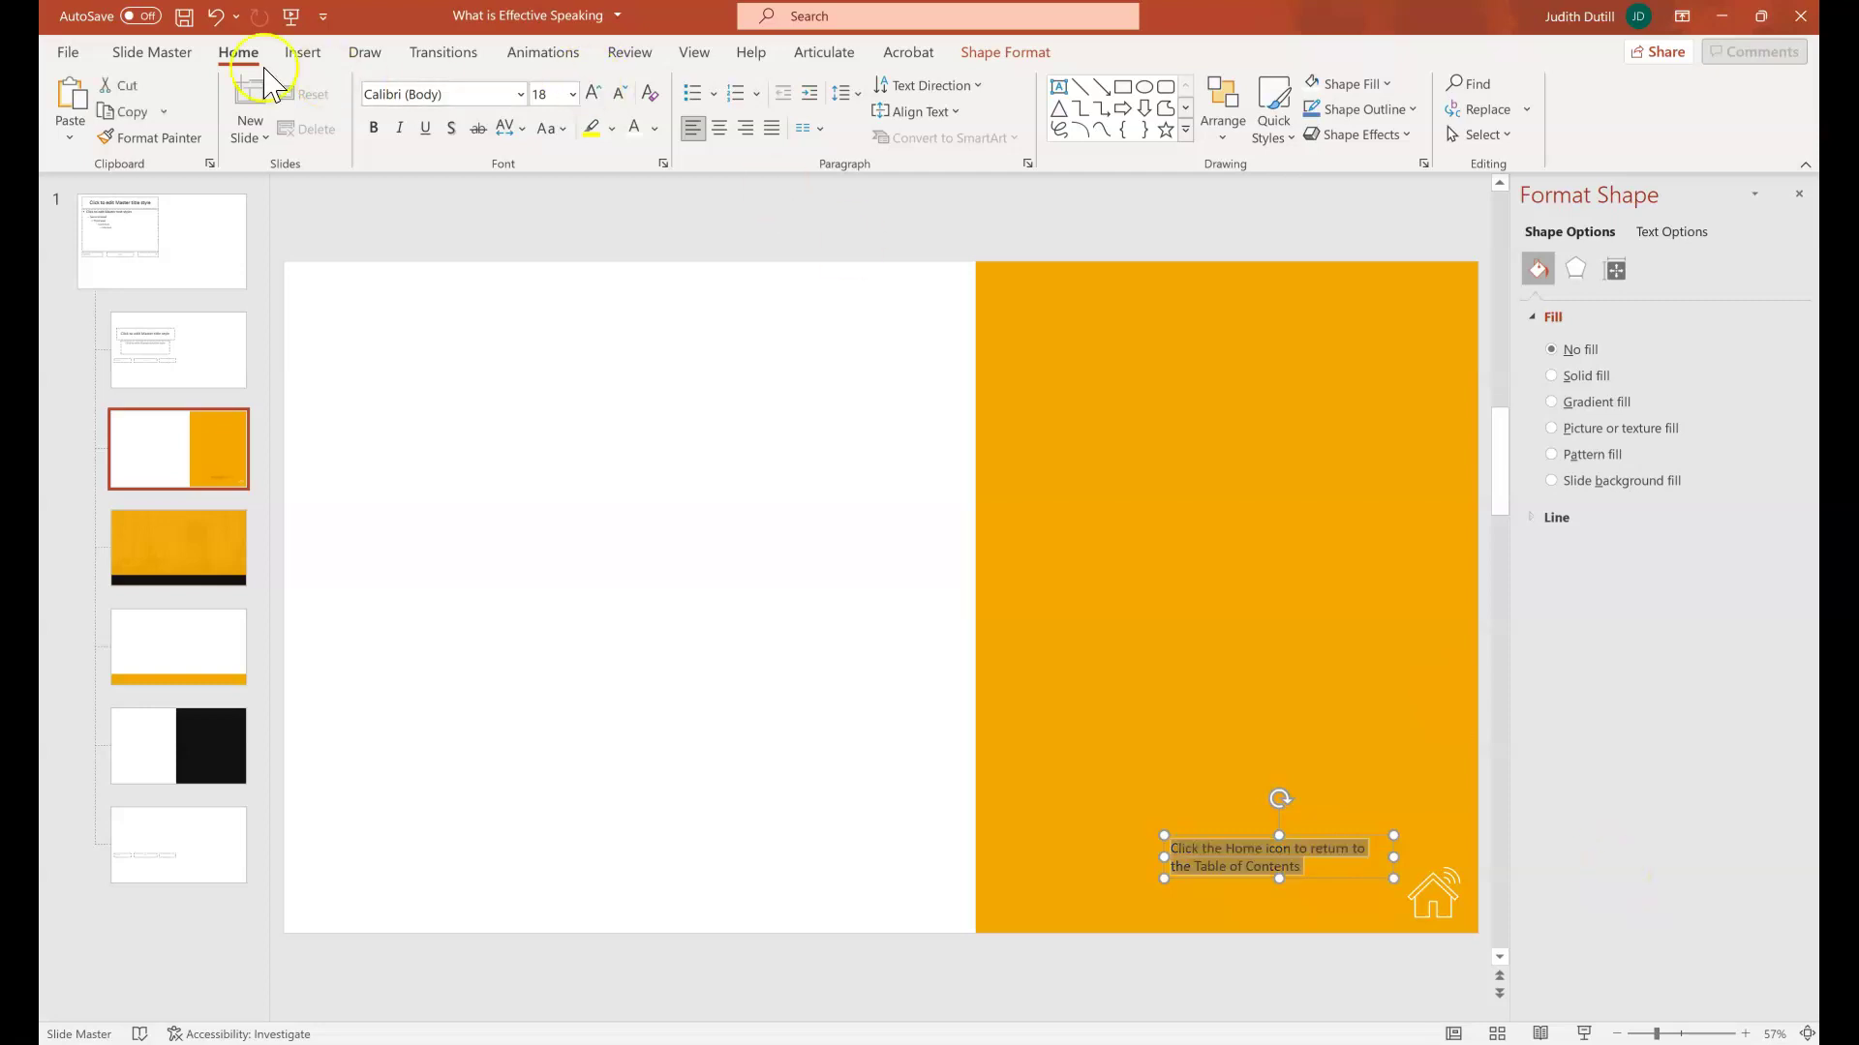
{"action": "left_click", "coordinate": [482, 94]}
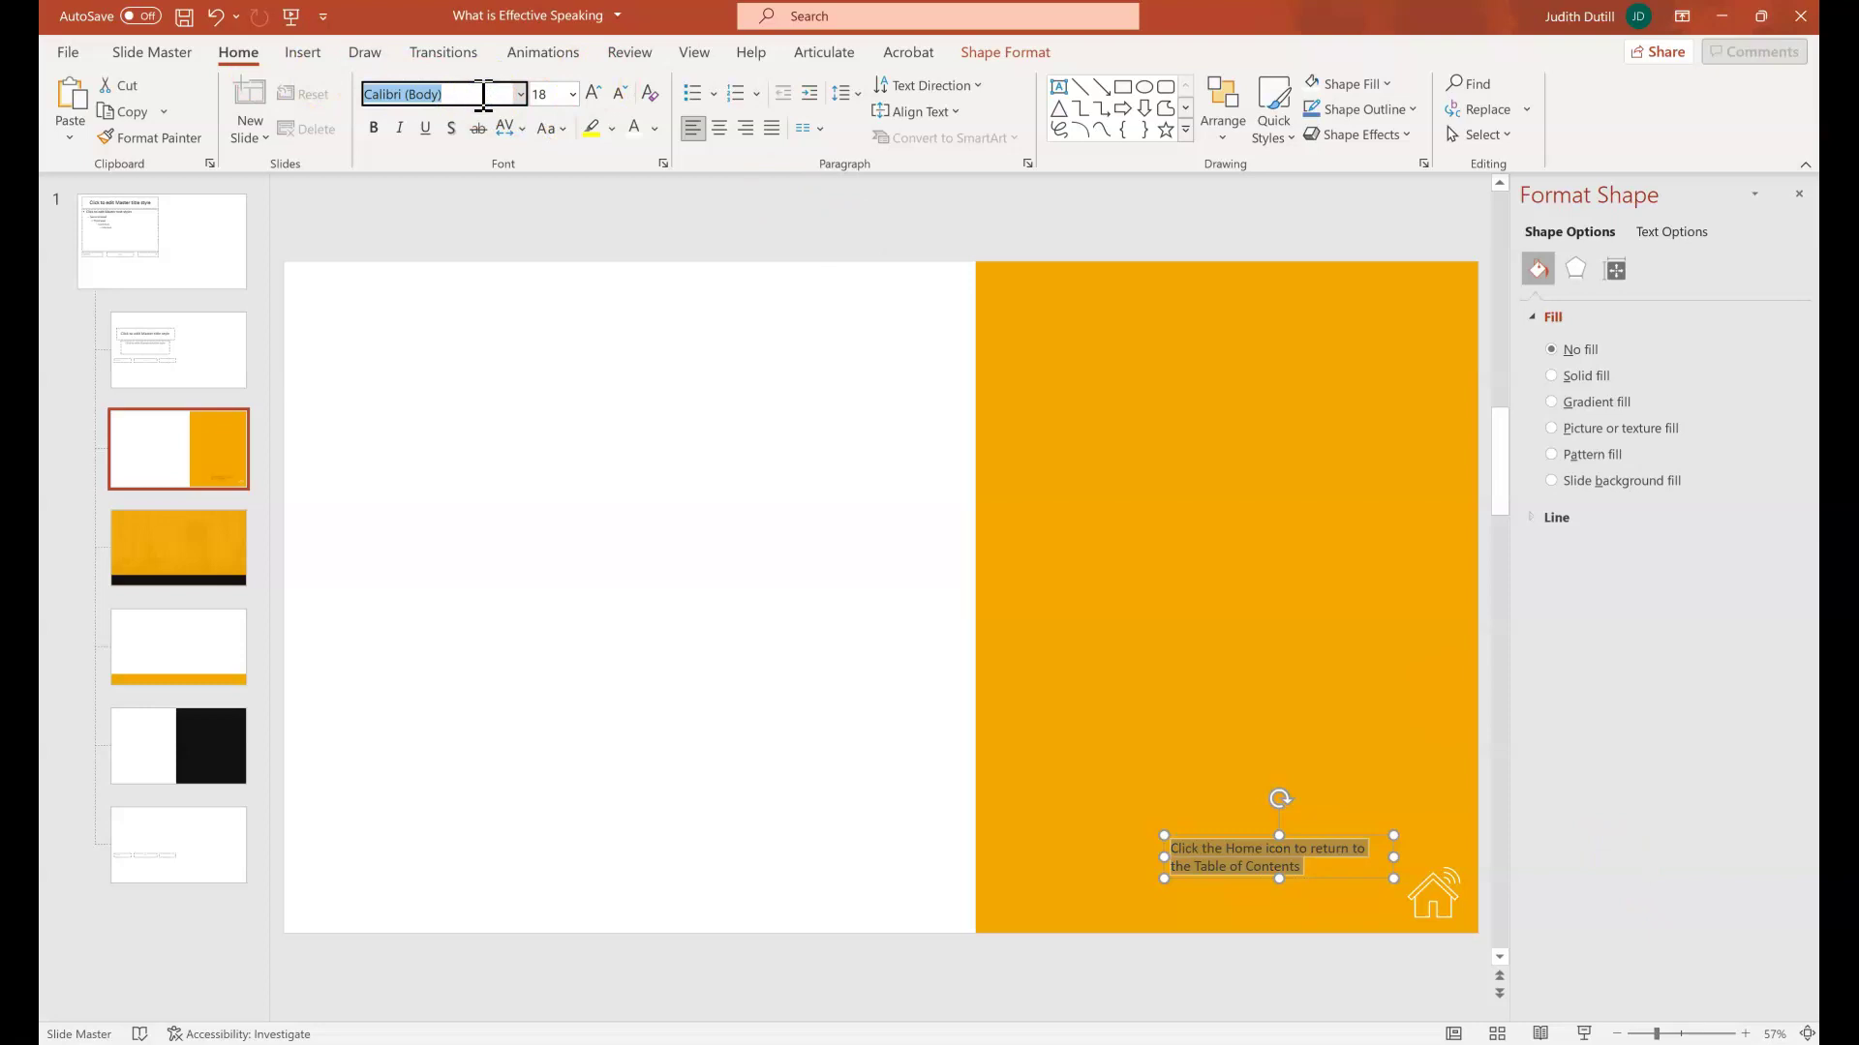
{"action": "type", "text": "Roboto"}
{"action": "key", "text": "Return"}
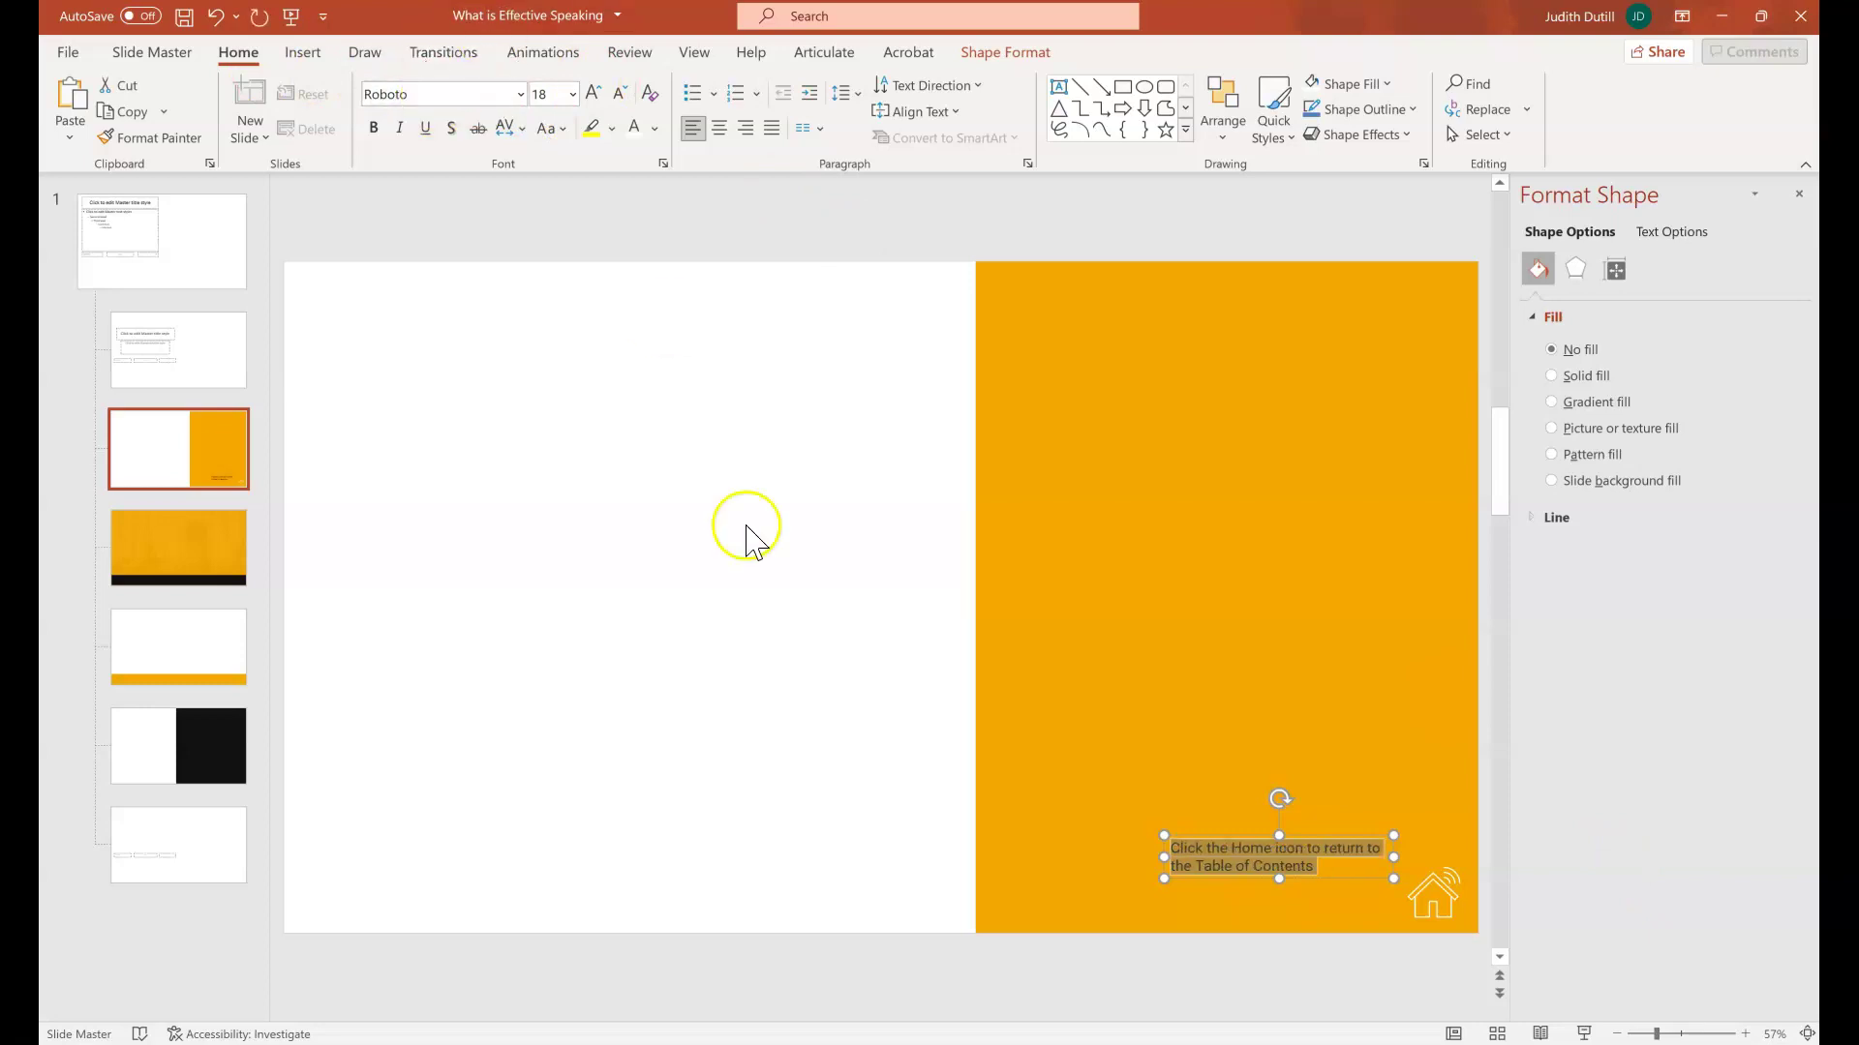
{"action": "left_click", "coordinate": [744, 130]}
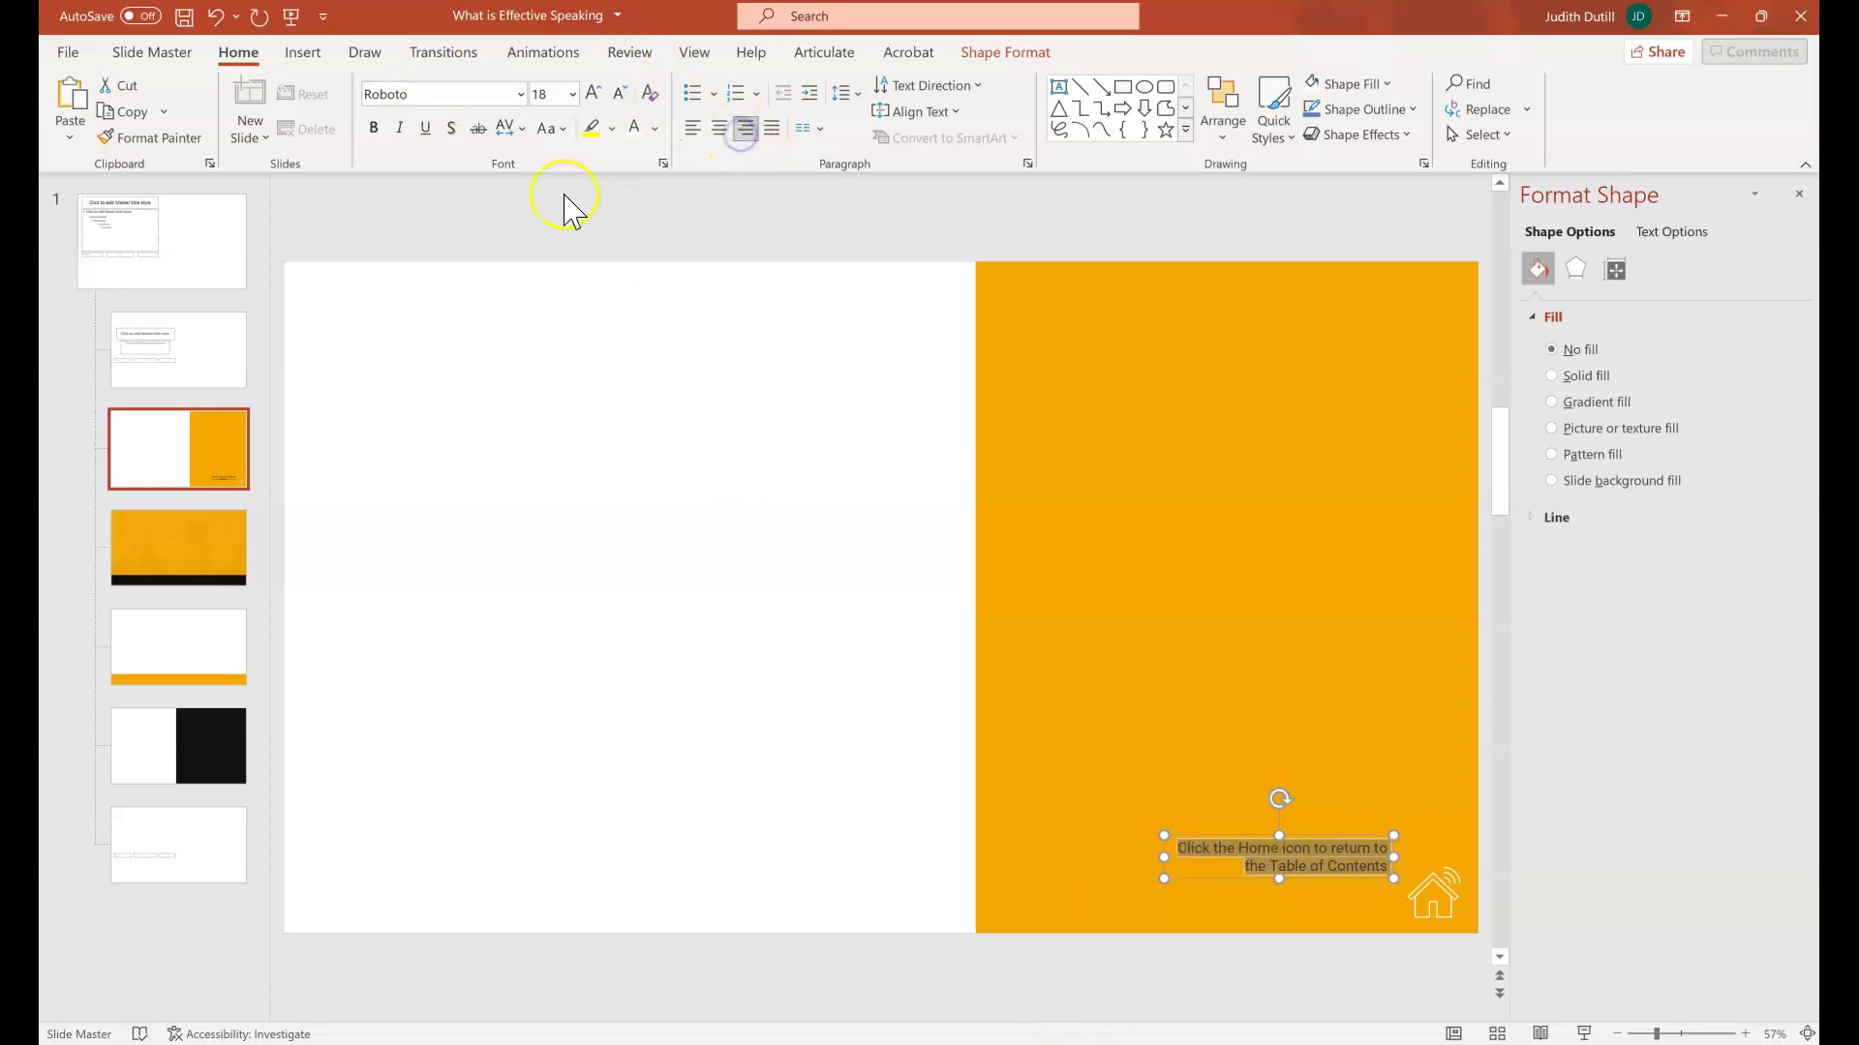
{"action": "left_click", "coordinate": [374, 129]}
{"action": "left_click", "coordinate": [632, 130]}
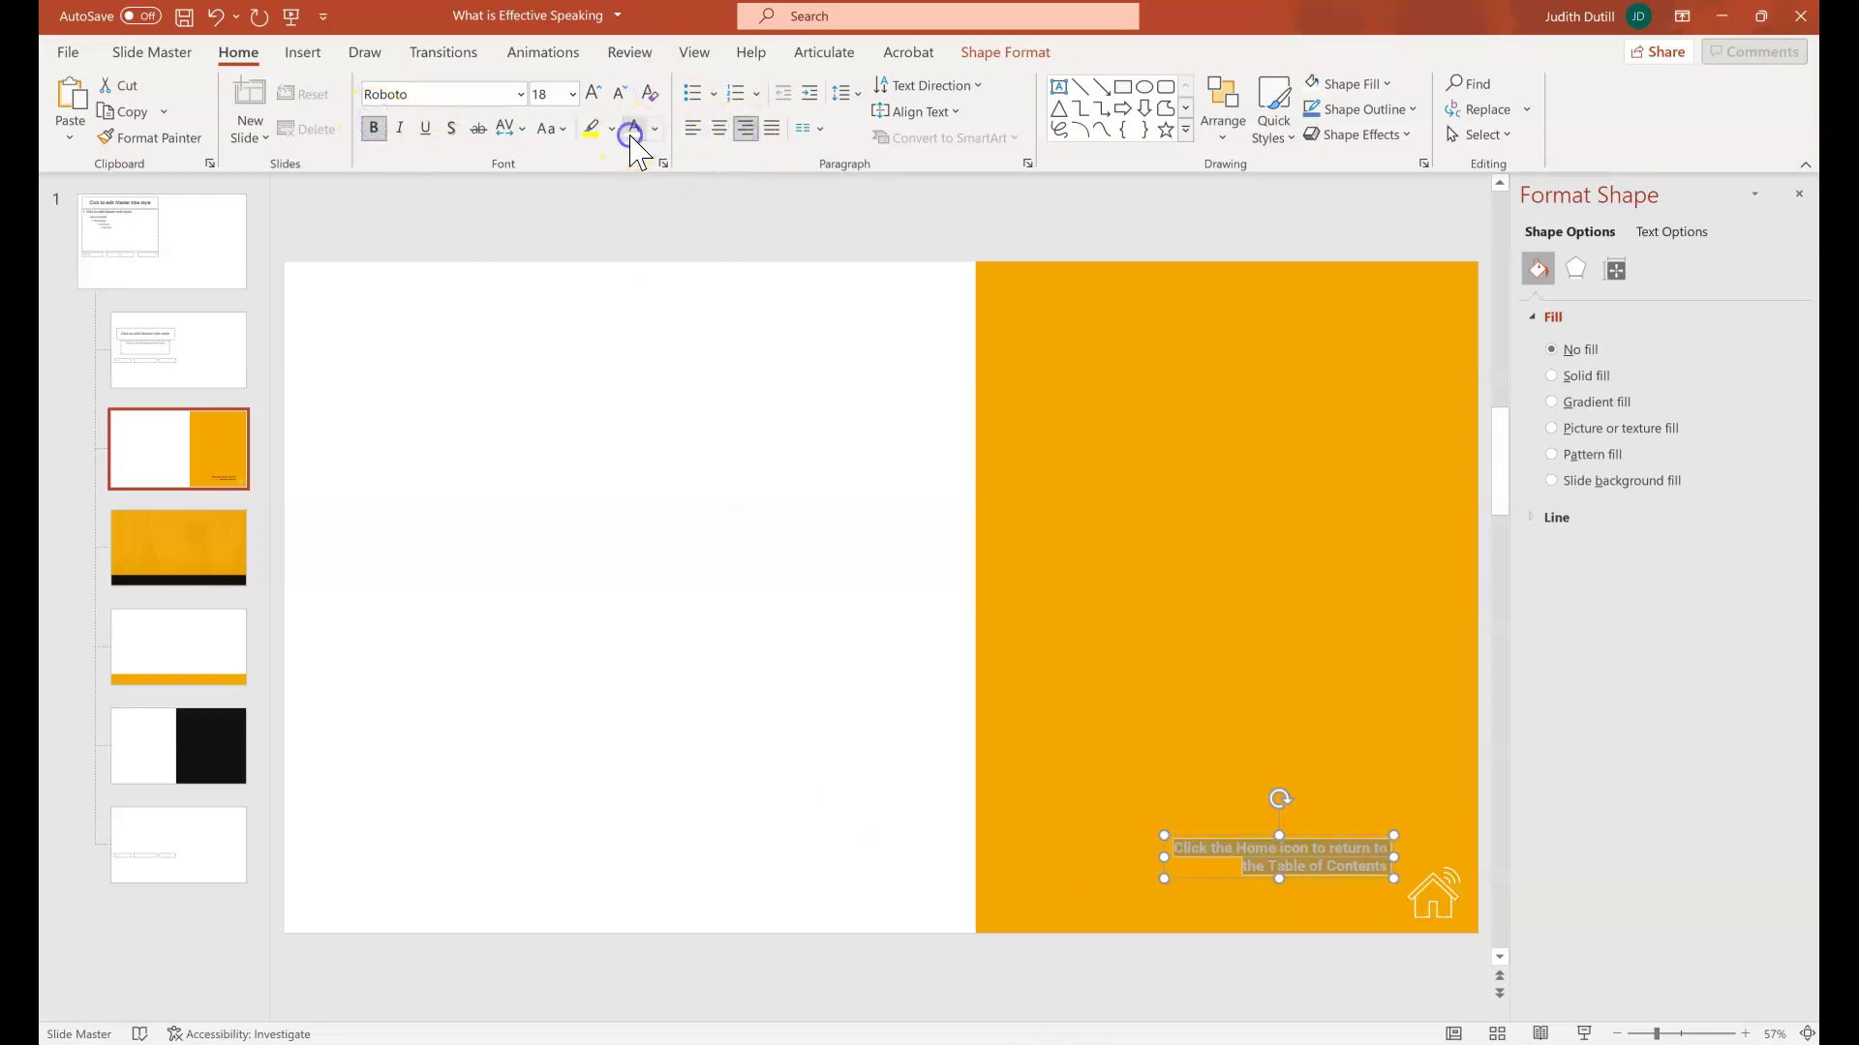
Move the note text box down beside the house icon.
{"action": "left_click", "coordinate": [873, 877]}
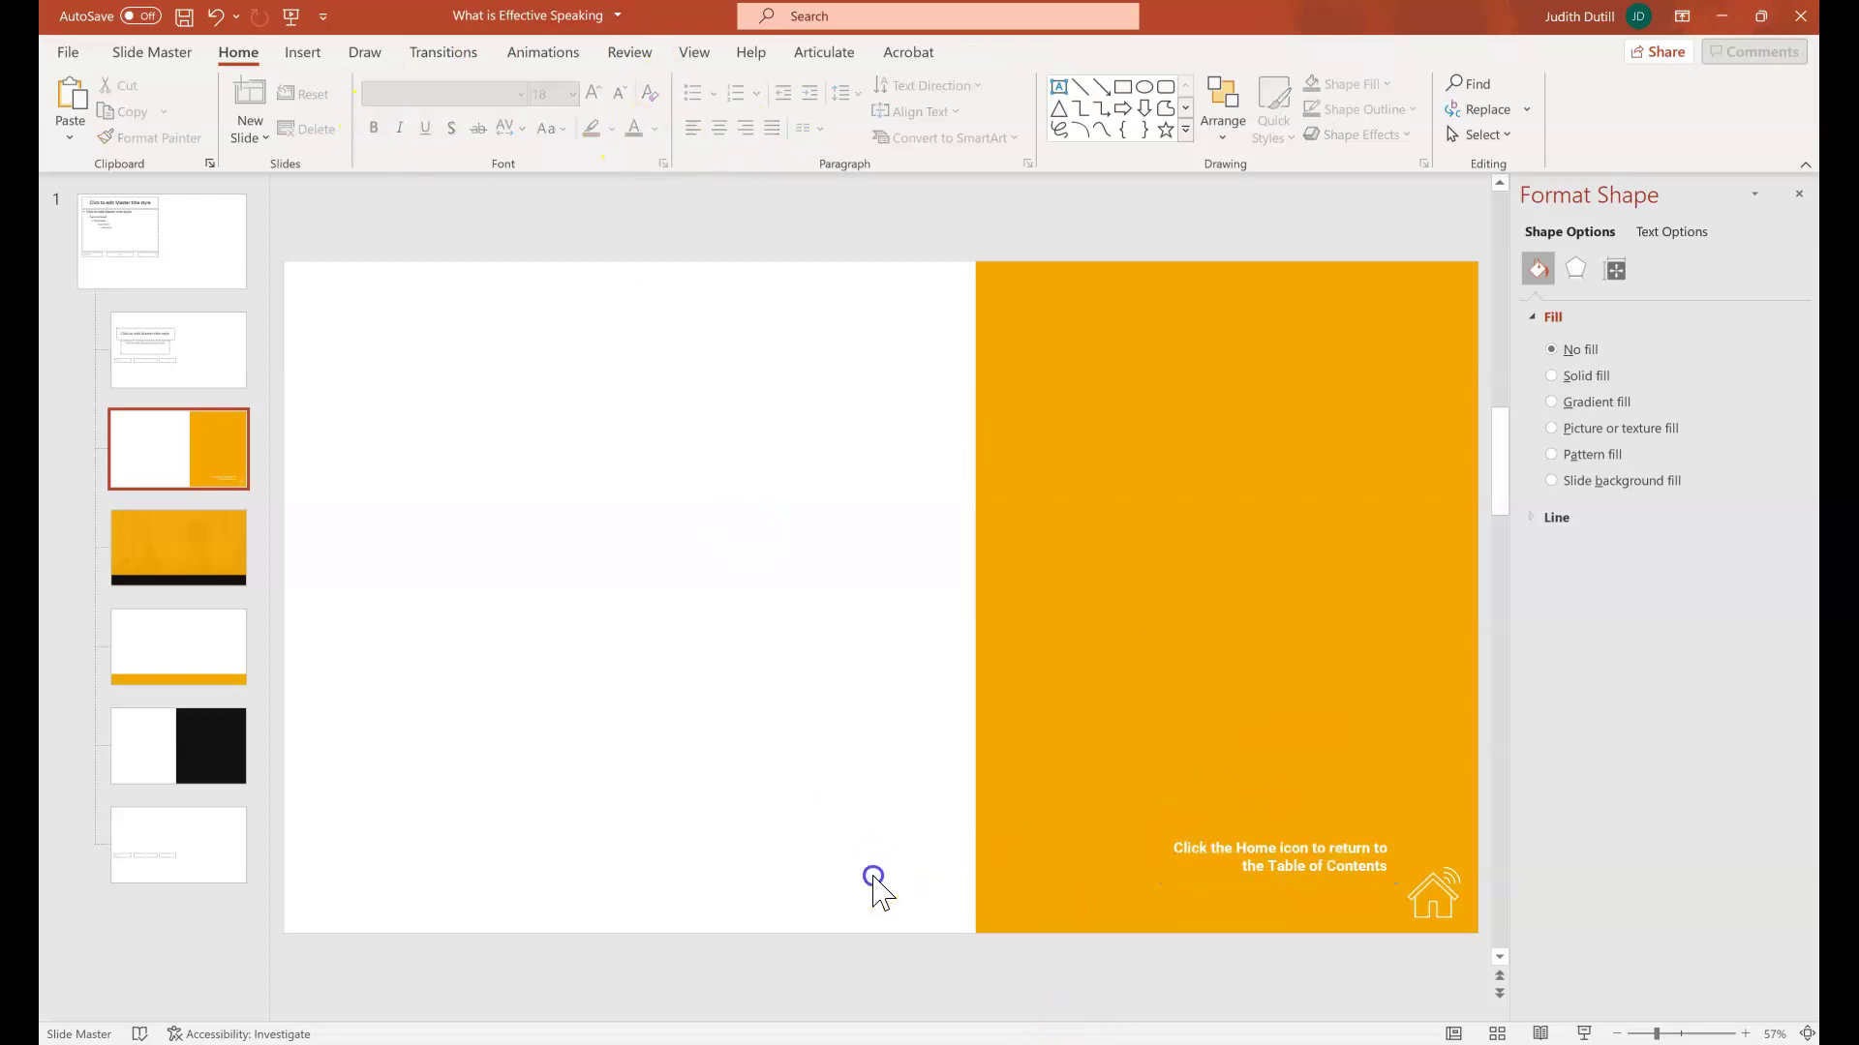
{"action": "left_click", "coordinate": [1311, 844]}
{"action": "left_click_drag", "start_coordinate": [1320, 839], "coordinate": [1332, 882]}
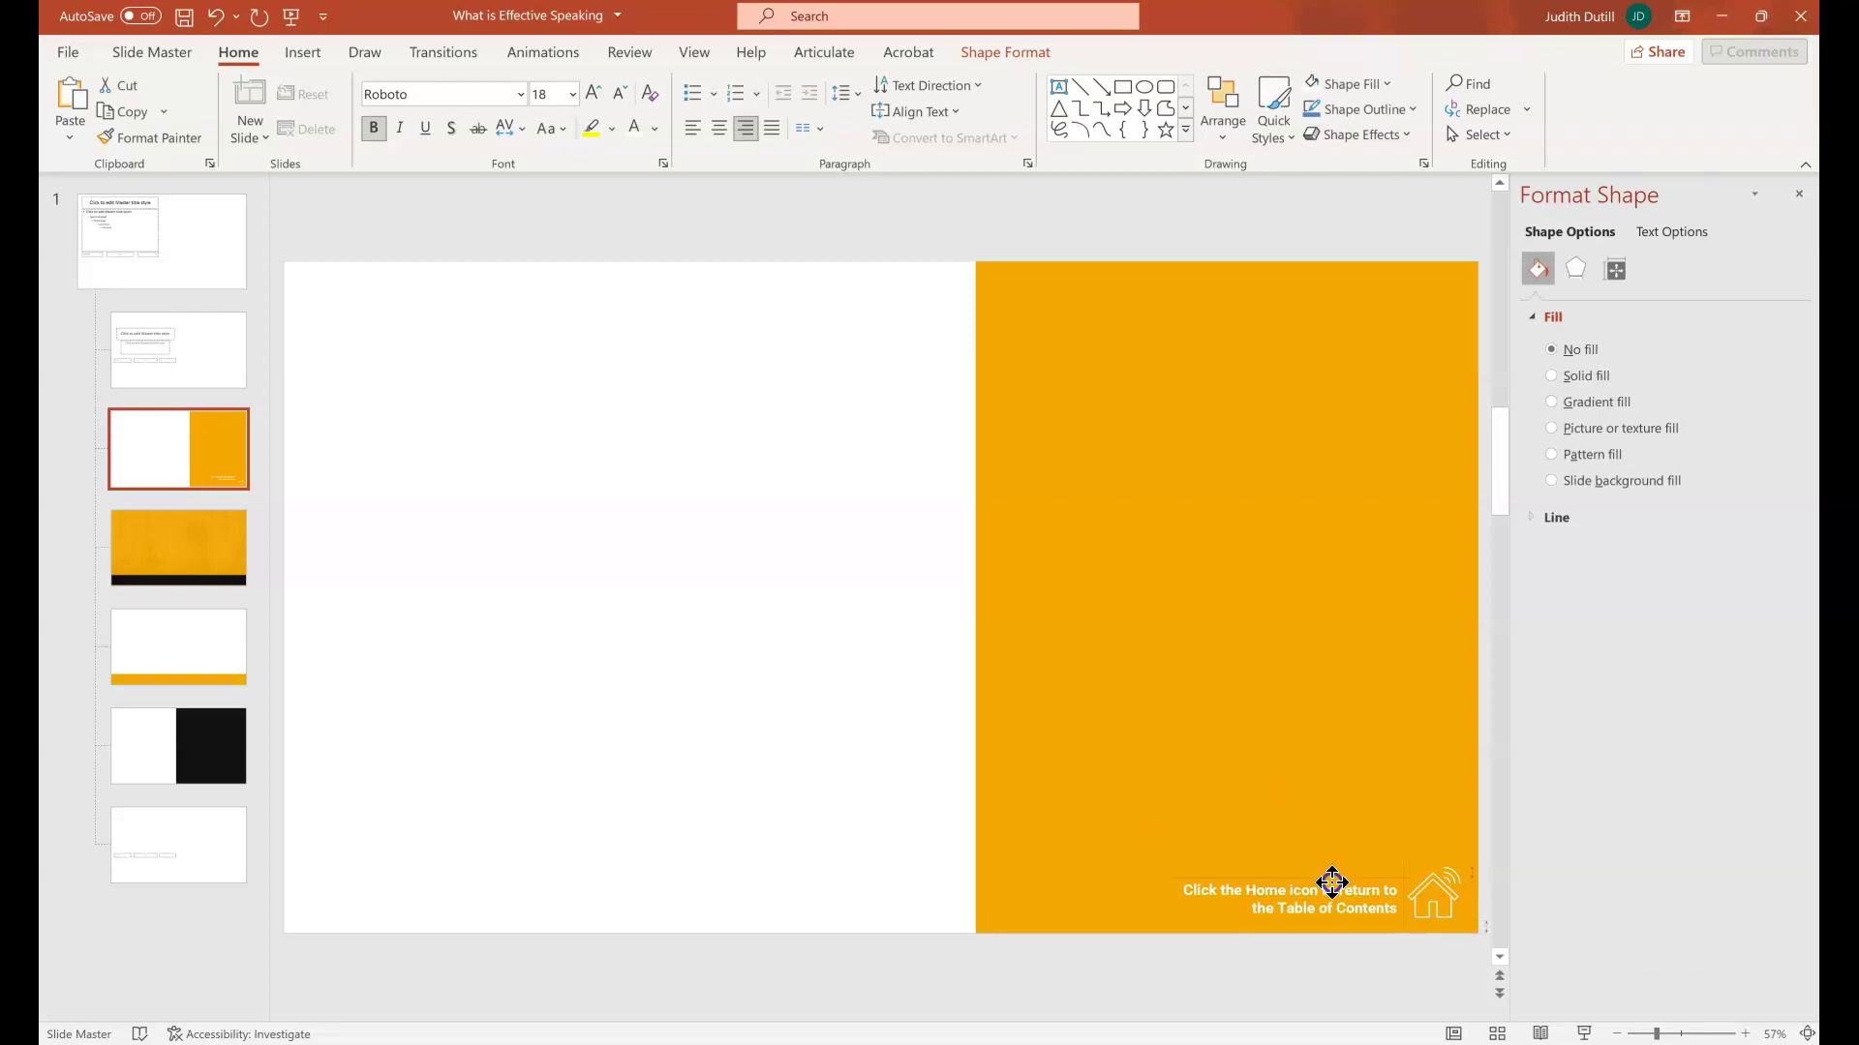
{"action": "left_click", "coordinate": [1050, 985]}
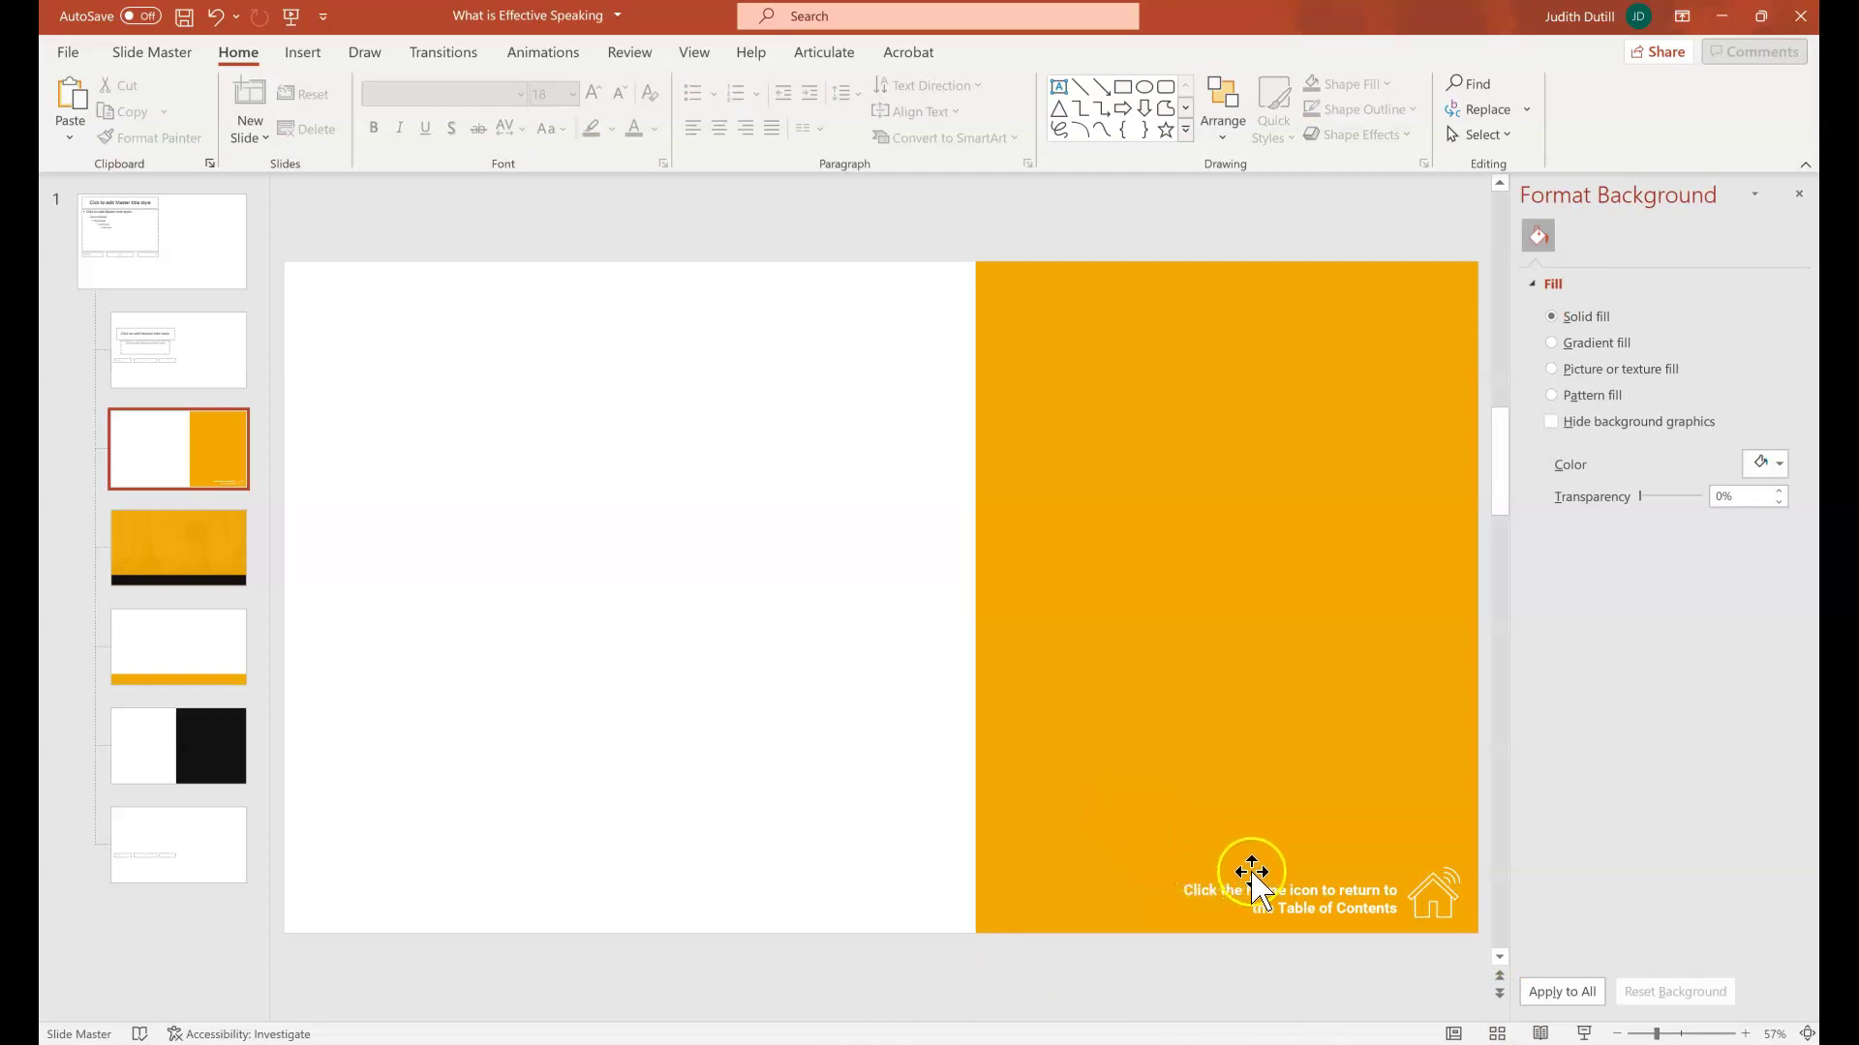
Give the house icon an action hyperlink to Slide 1.
{"action": "left_click", "coordinate": [1437, 905]}
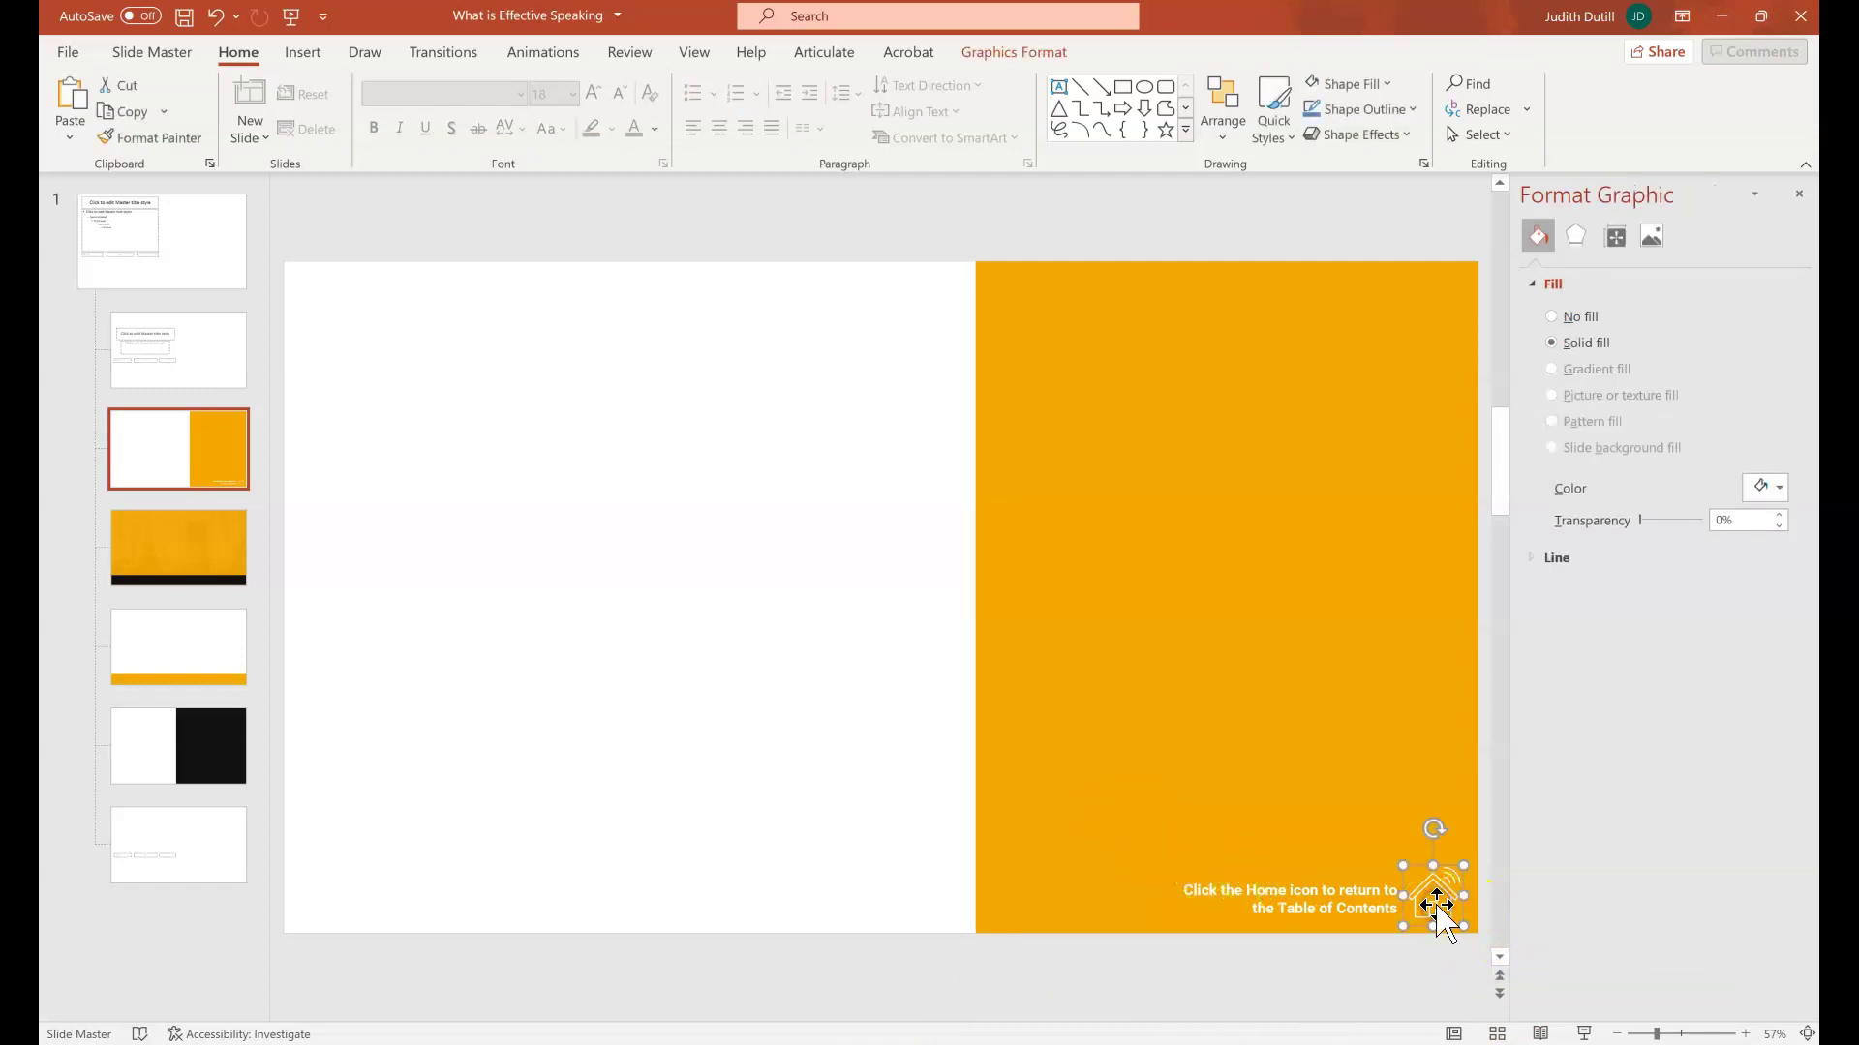
{"action": "left_click", "coordinate": [303, 52]}
{"action": "left_click", "coordinate": [997, 112]}
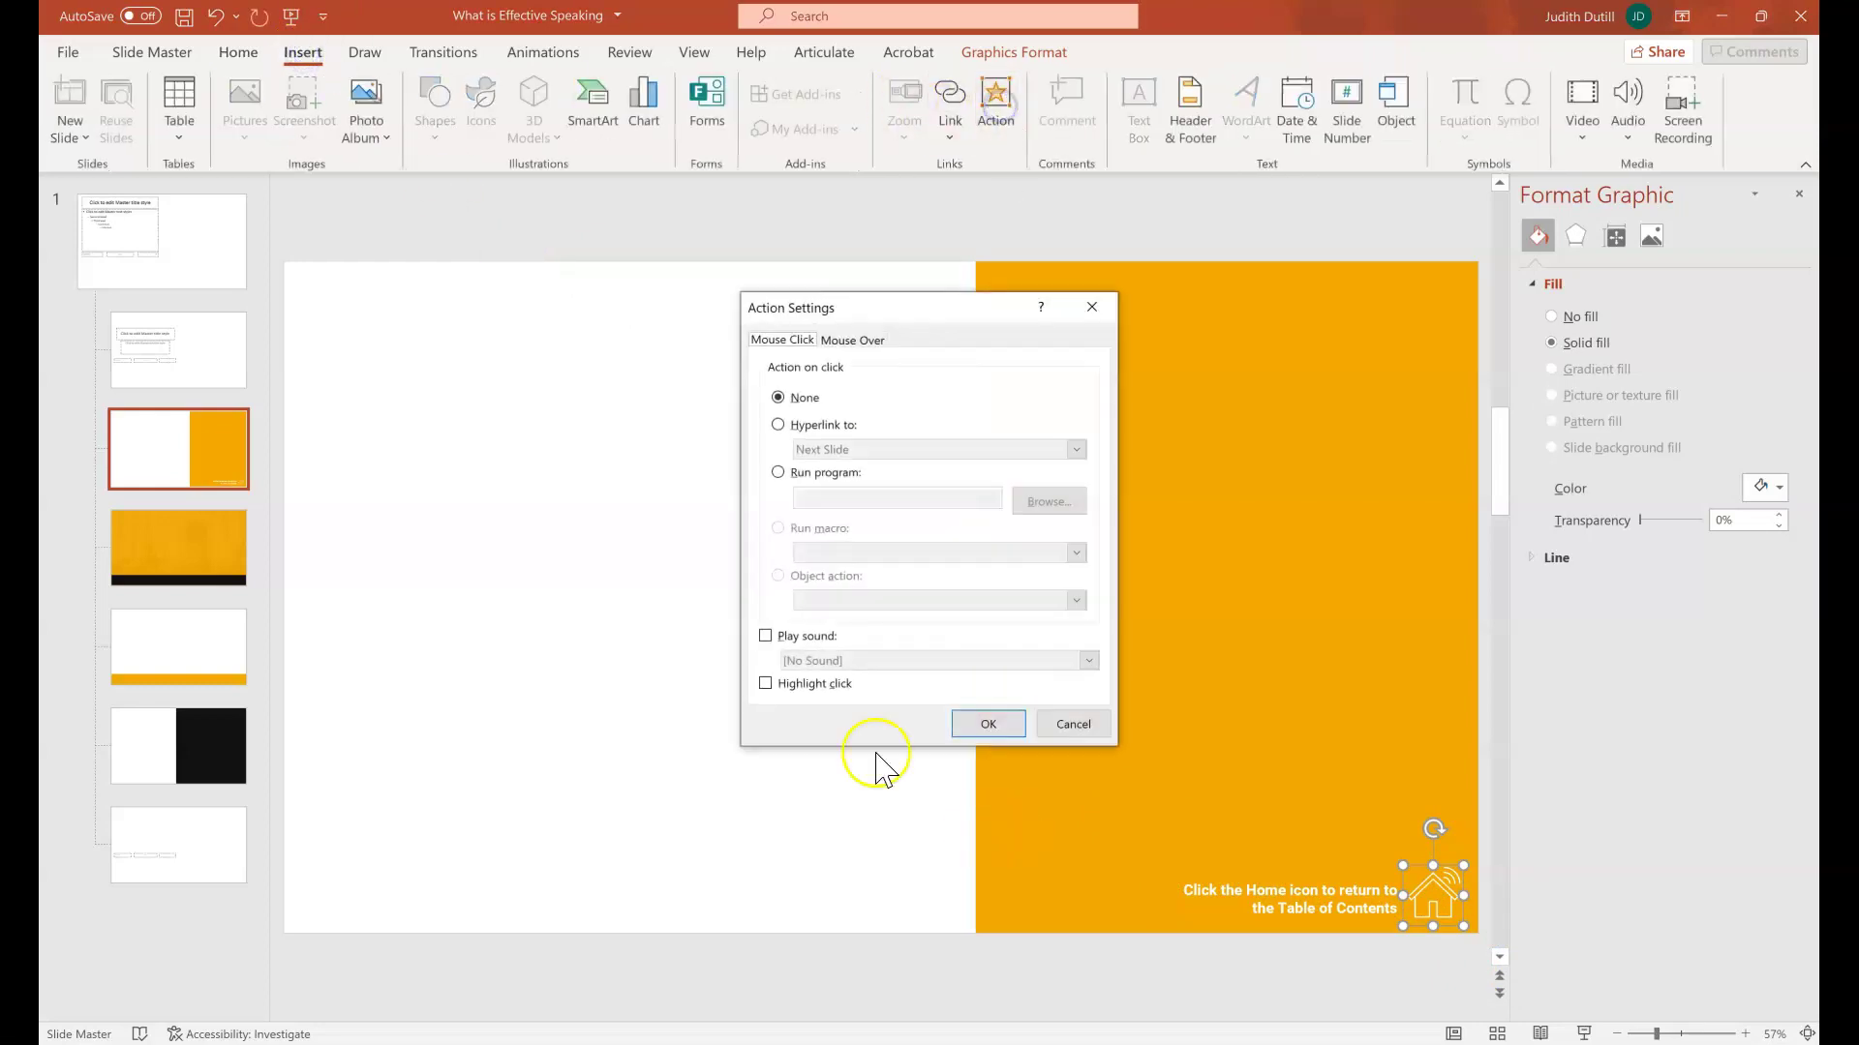
{"action": "left_click", "coordinate": [779, 426]}
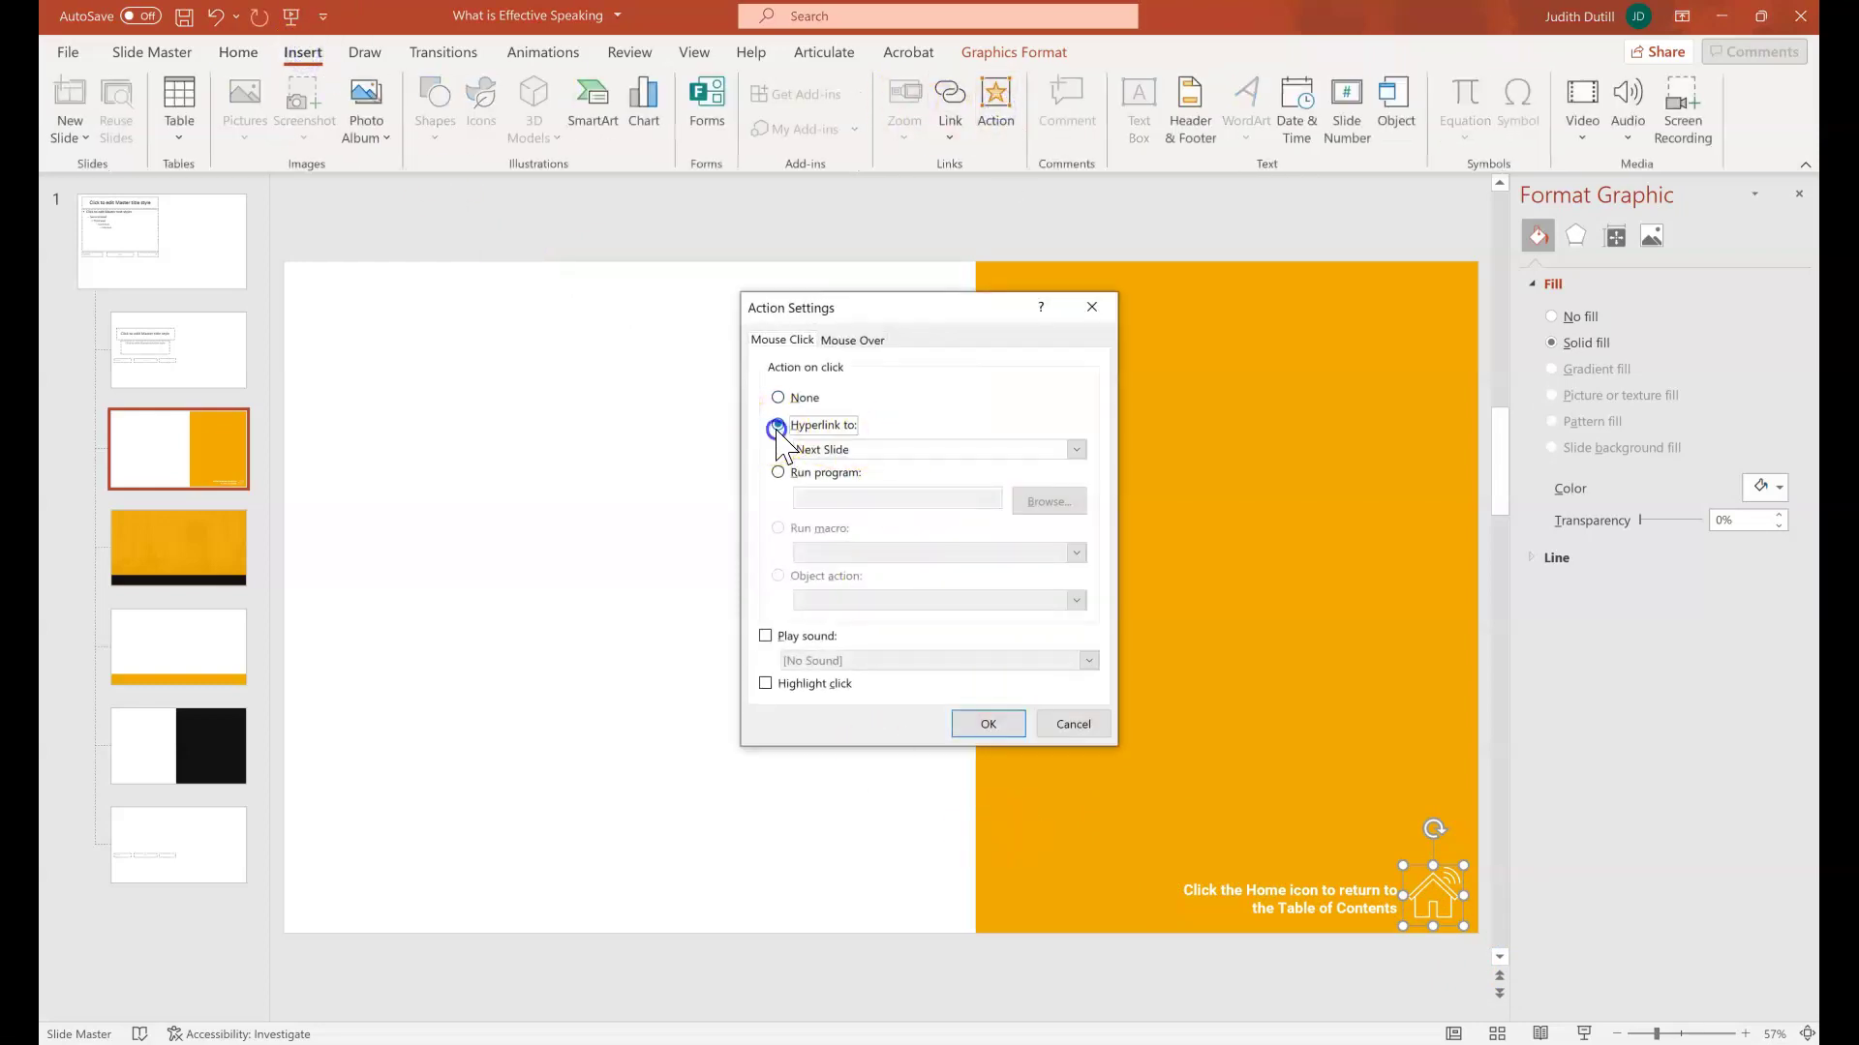
{"action": "left_click", "coordinate": [1082, 451]}
{"action": "left_click", "coordinate": [906, 621]}
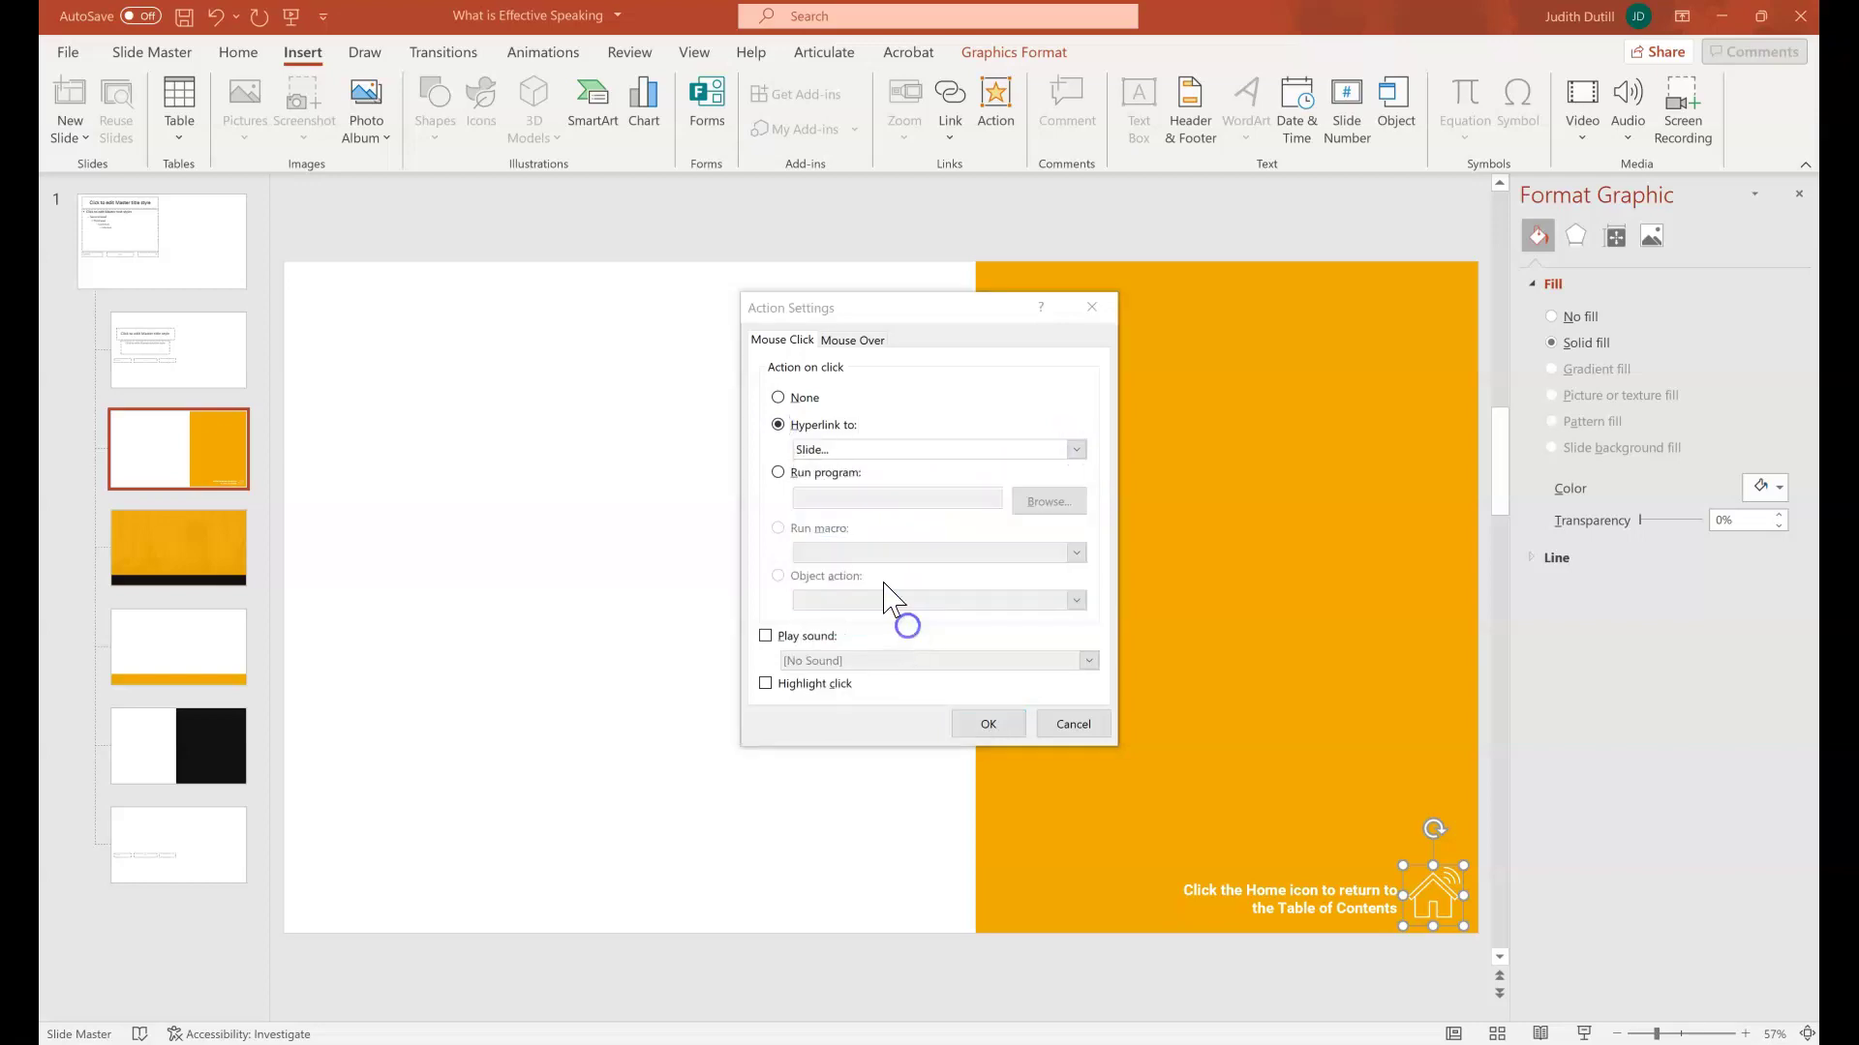
{"action": "left_click", "coordinate": [1067, 666]}
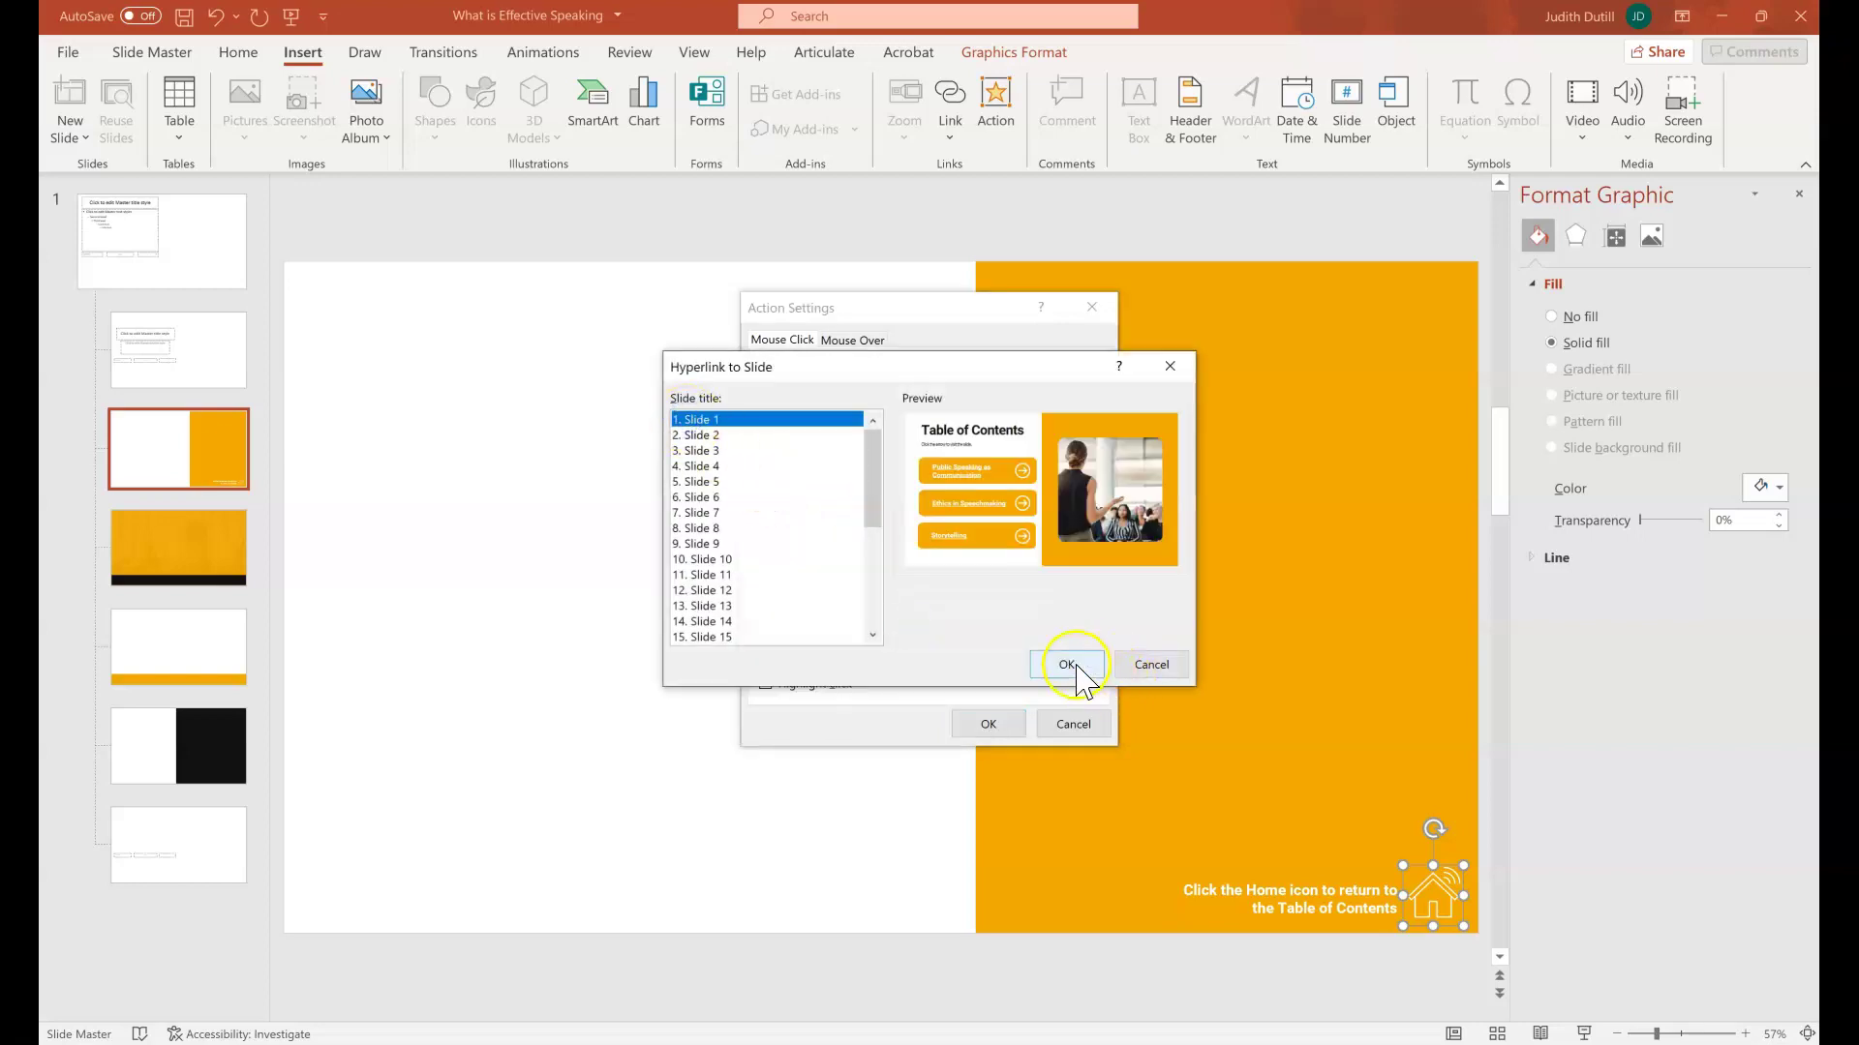
{"action": "left_click", "coordinate": [987, 724]}
Select both the house icon and its caption text box.
{"action": "left_click", "coordinate": [1268, 948]}
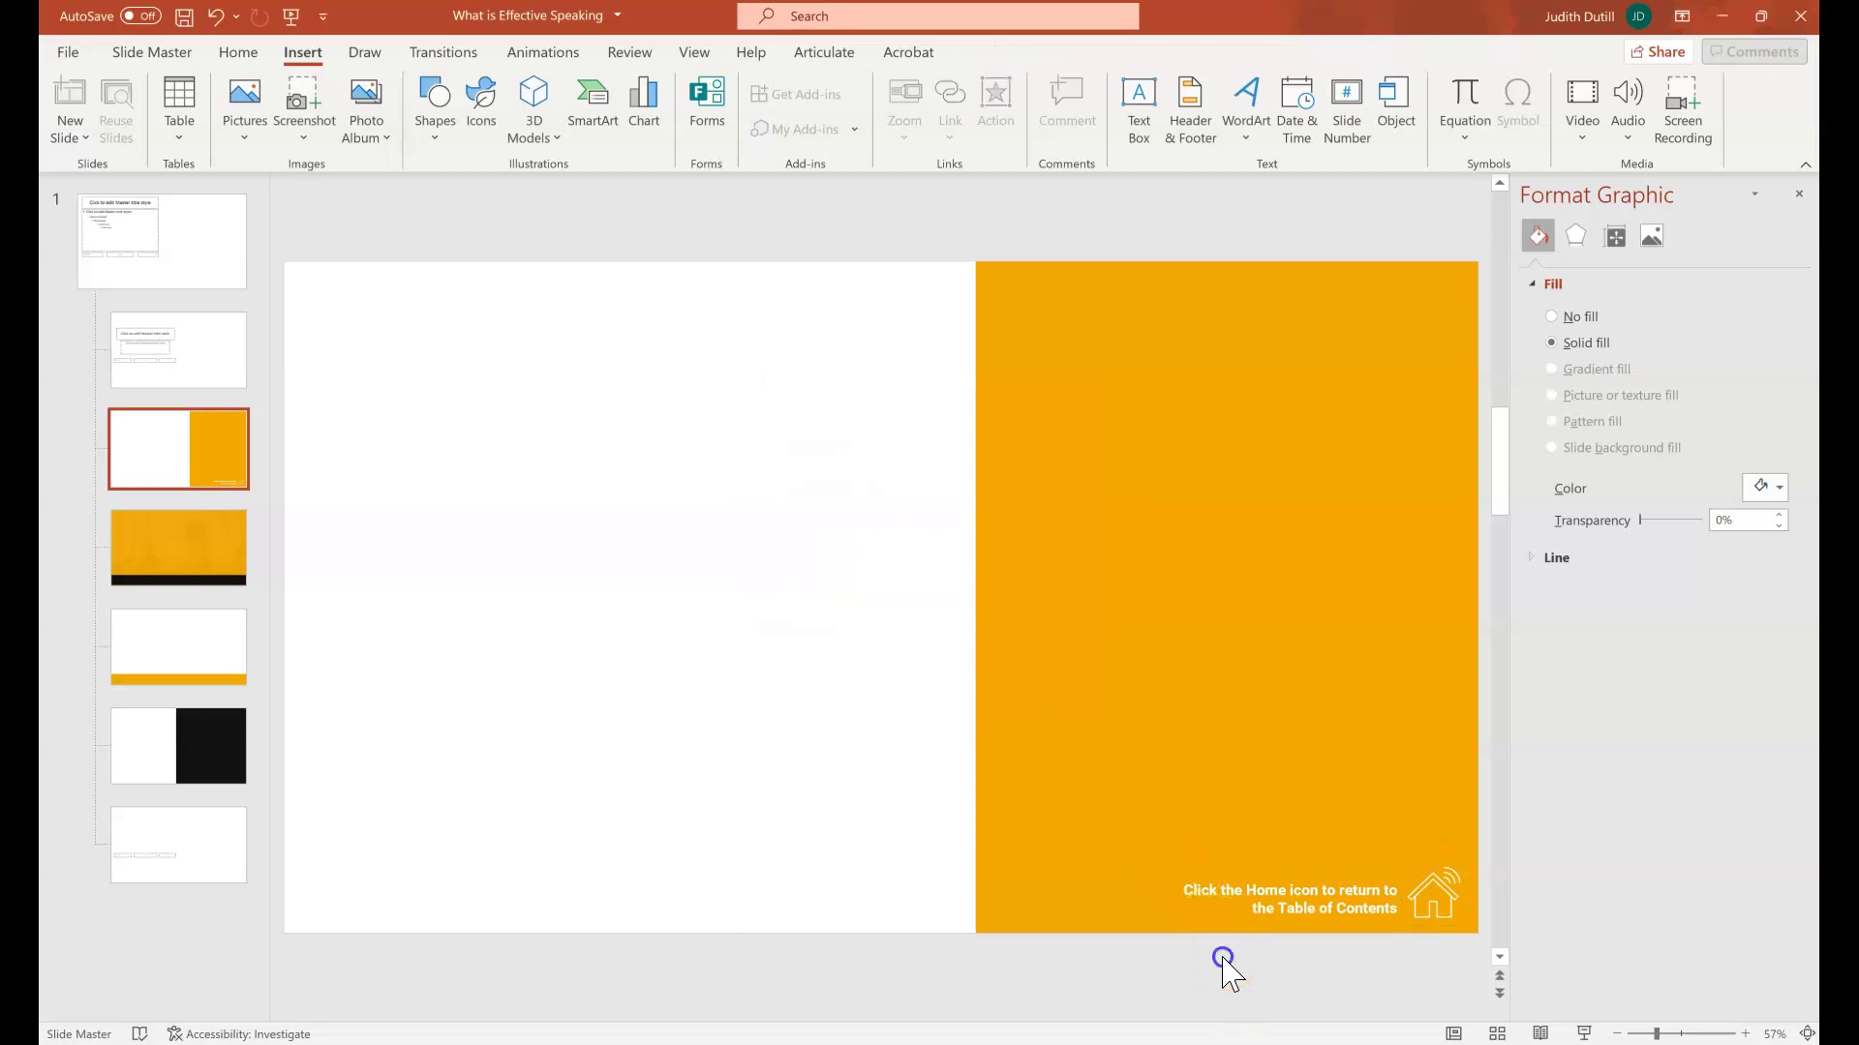
{"action": "left_click", "coordinate": [1430, 886]}
{"action": "left_click", "coordinate": [1367, 895], "text": "shift"}
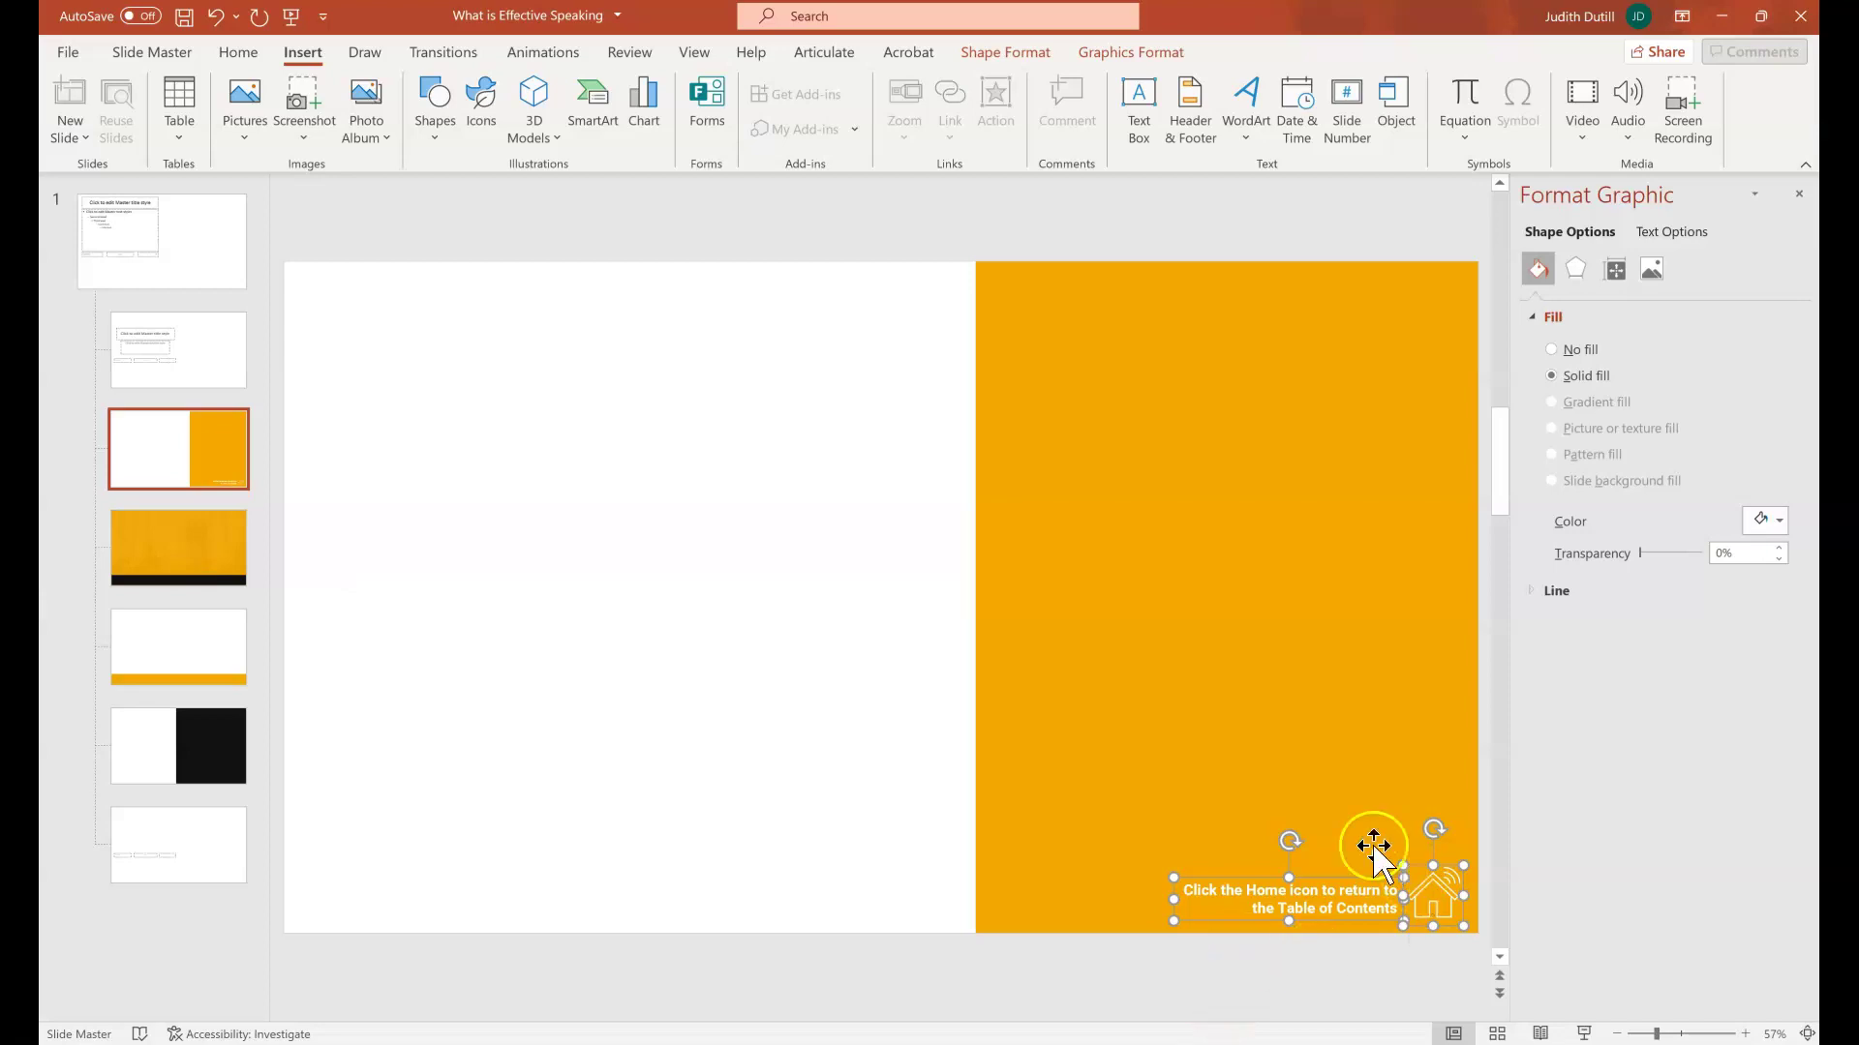
Check that the orange photo, orange-bar and white-and-black layouts each carry the home icon and caption.
{"action": "left_click", "coordinate": [127, 538]}
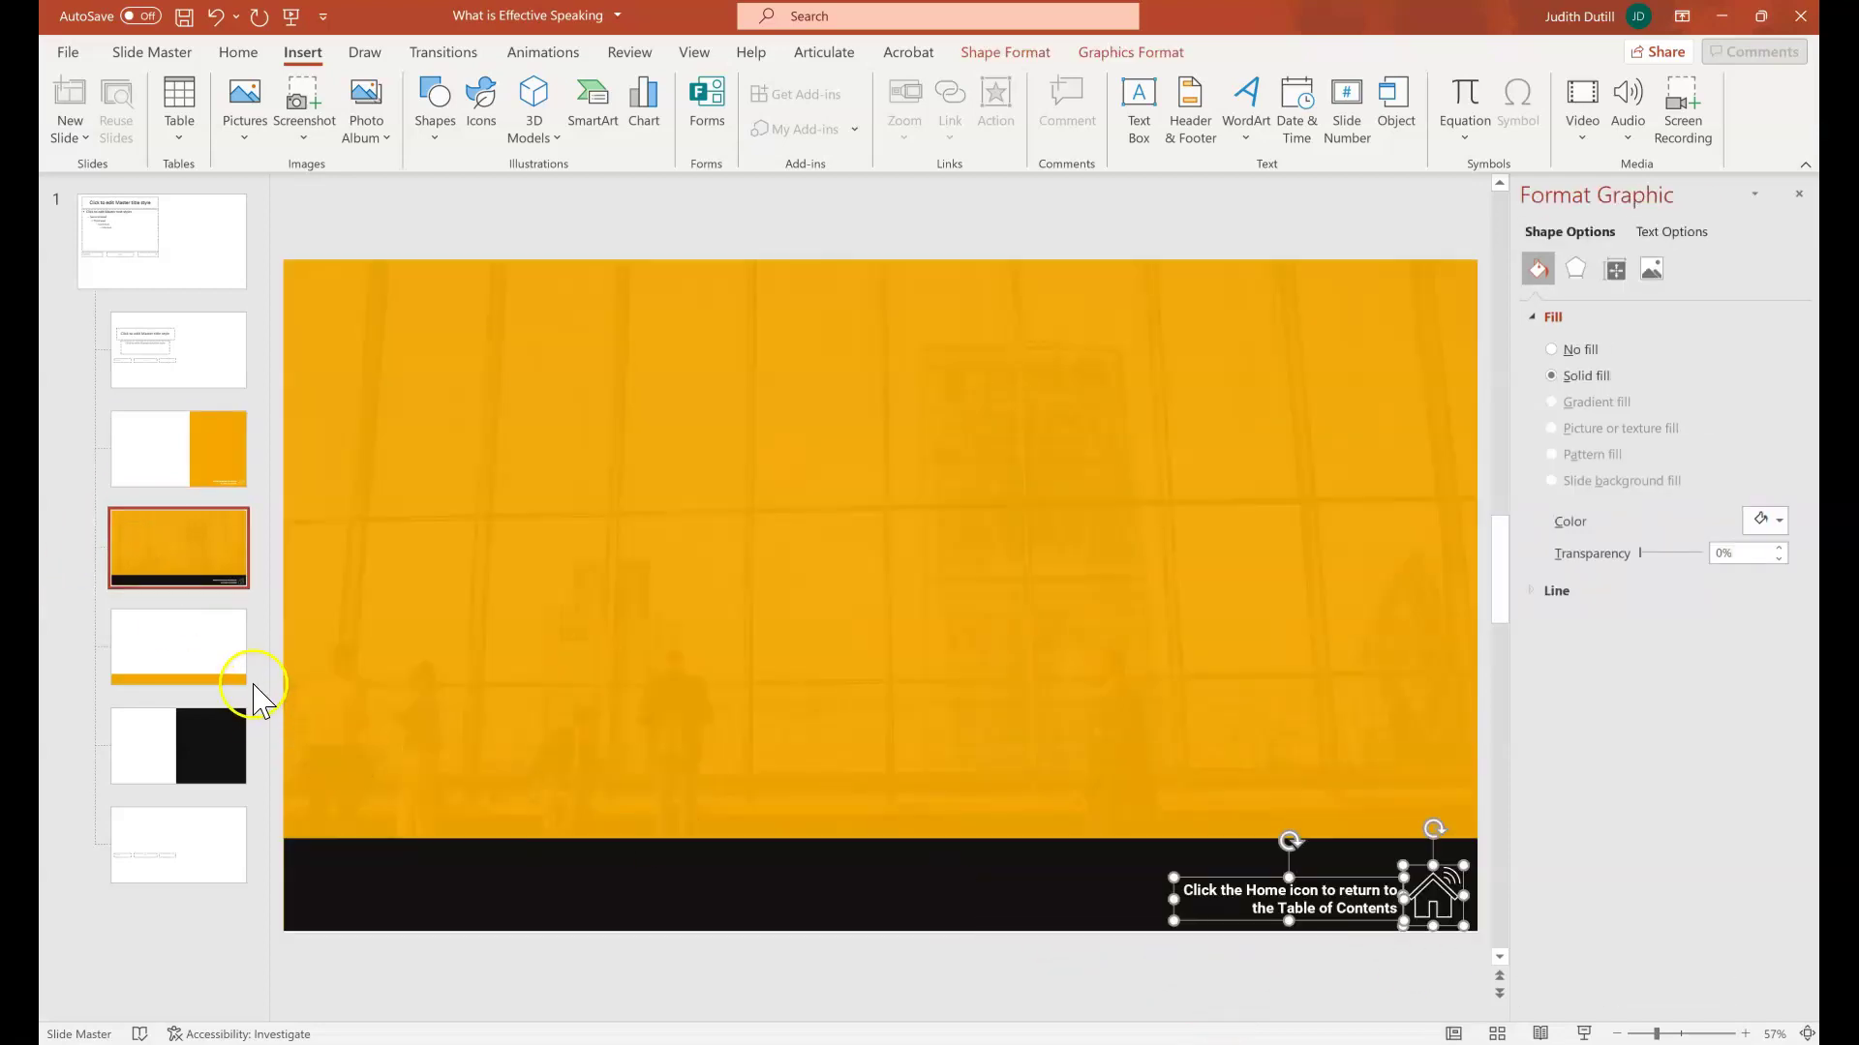
{"action": "left_click", "coordinate": [226, 666]}
{"action": "left_click", "coordinate": [1399, 961]}
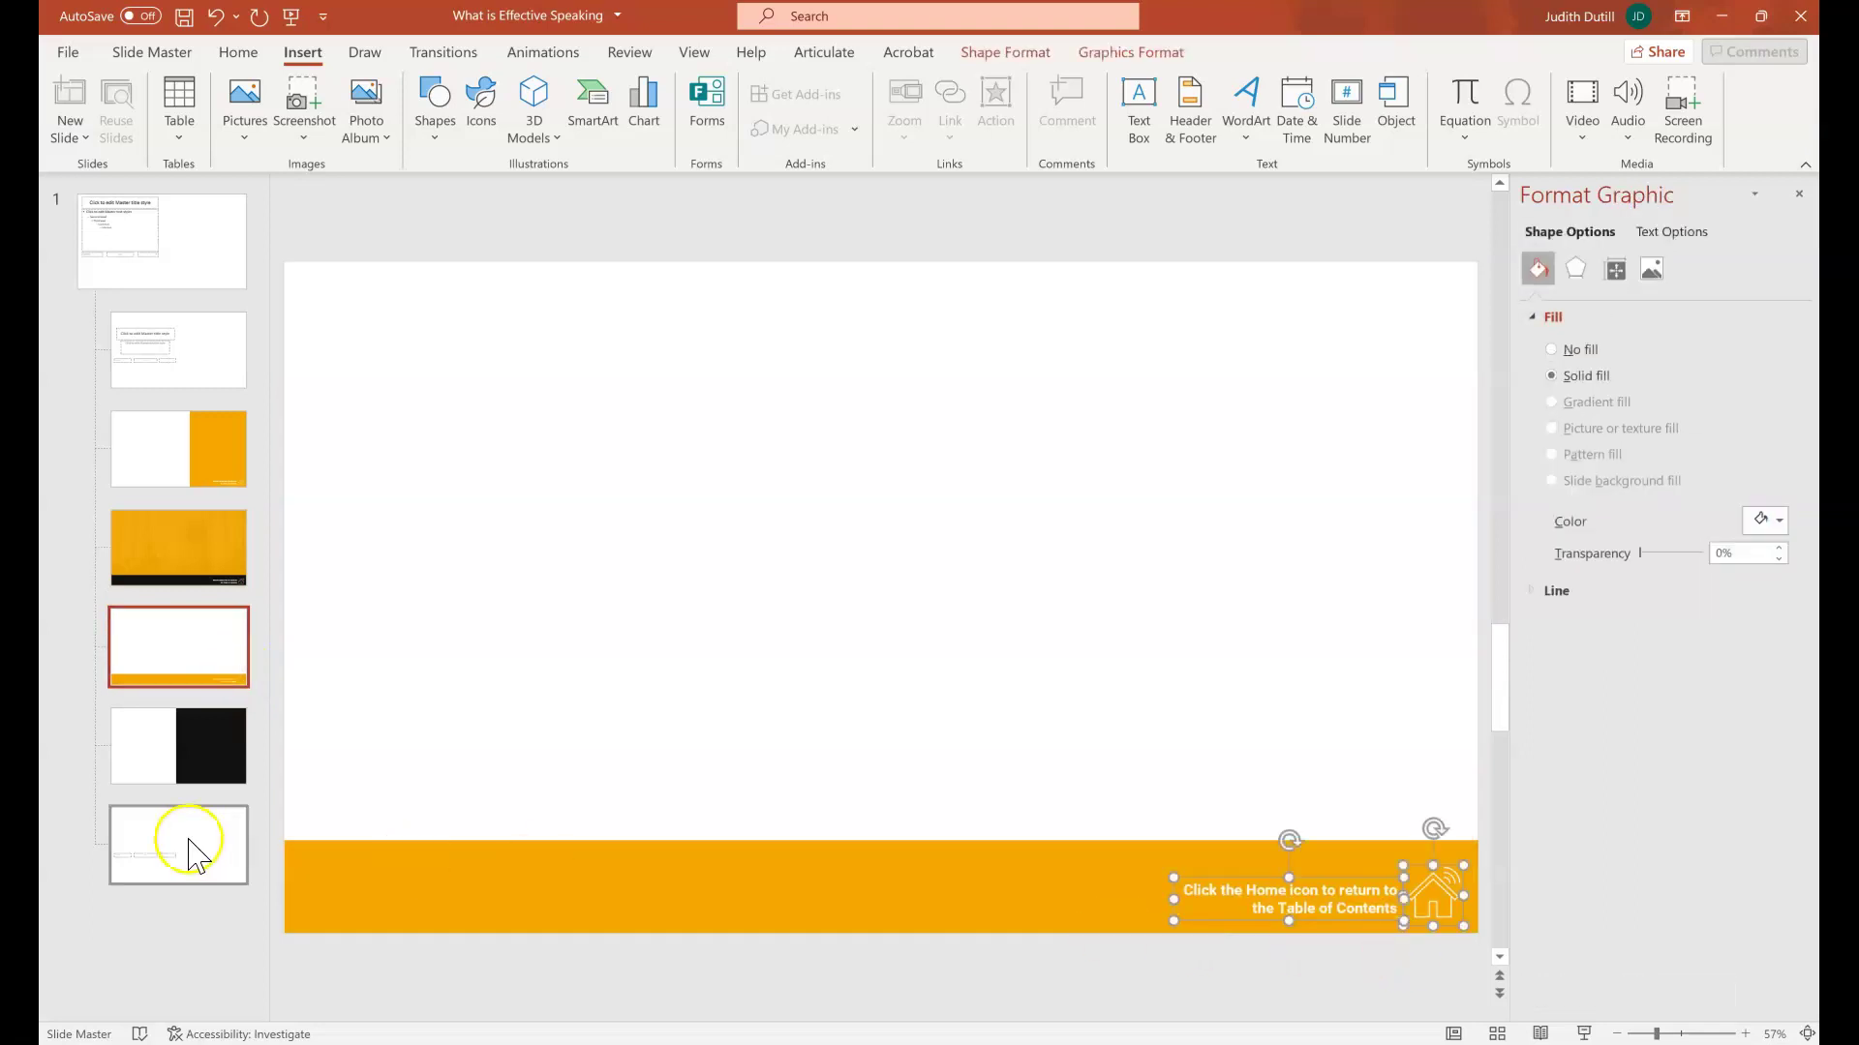
{"action": "left_click", "coordinate": [178, 781]}
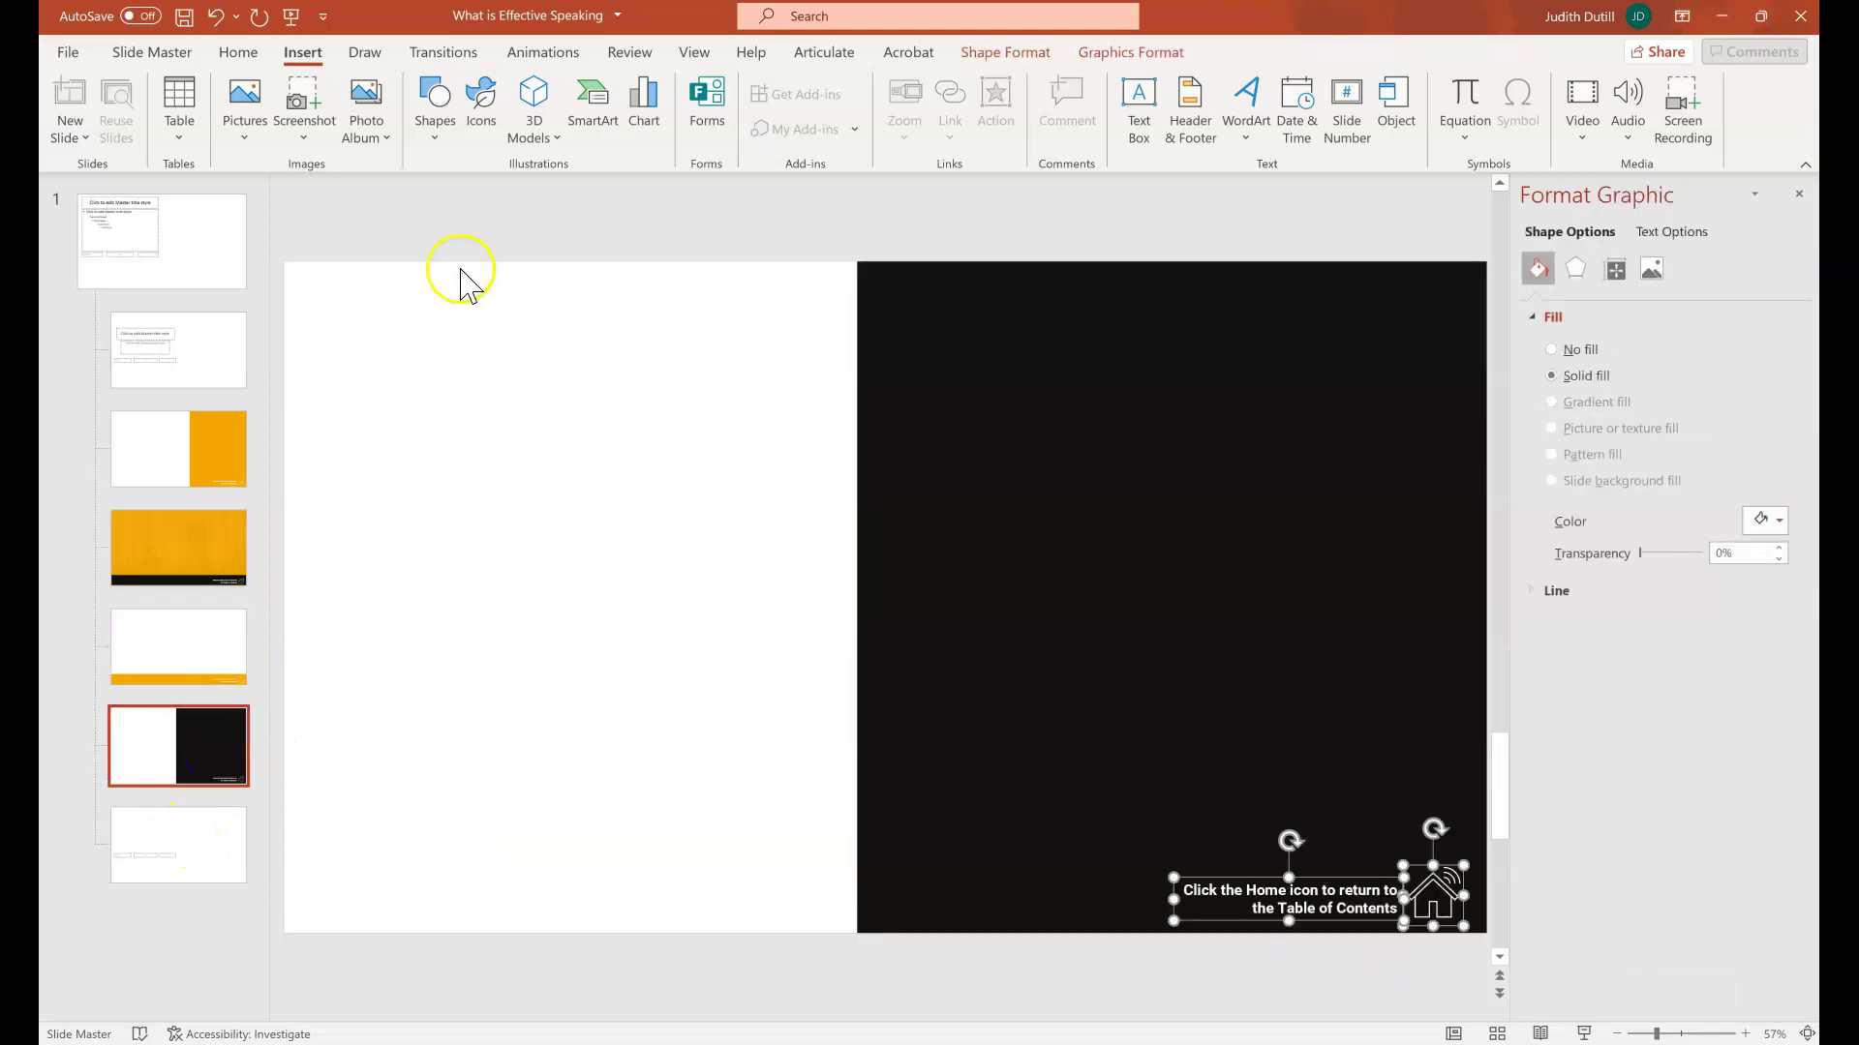
{"action": "left_click", "coordinate": [152, 53]}
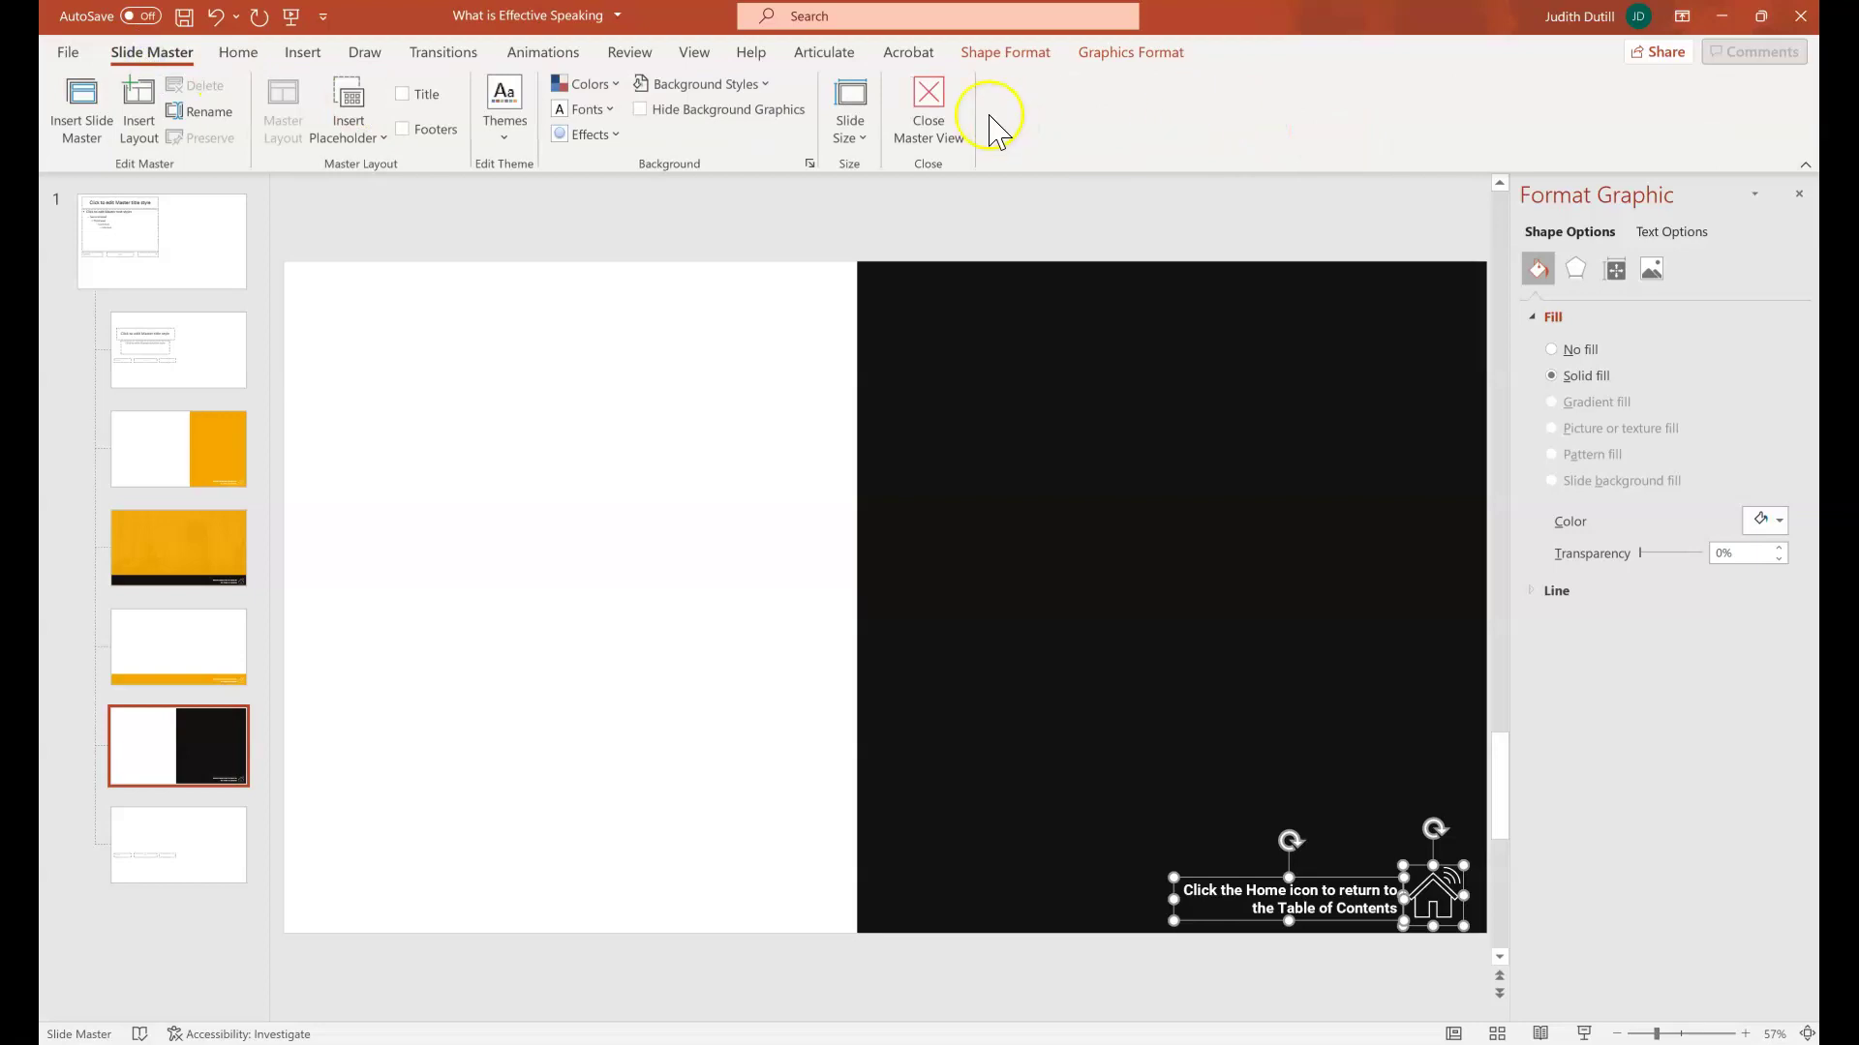
Return to normal view and bring up slide 5, 'What is communication?'.
{"action": "left_click", "coordinate": [929, 114]}
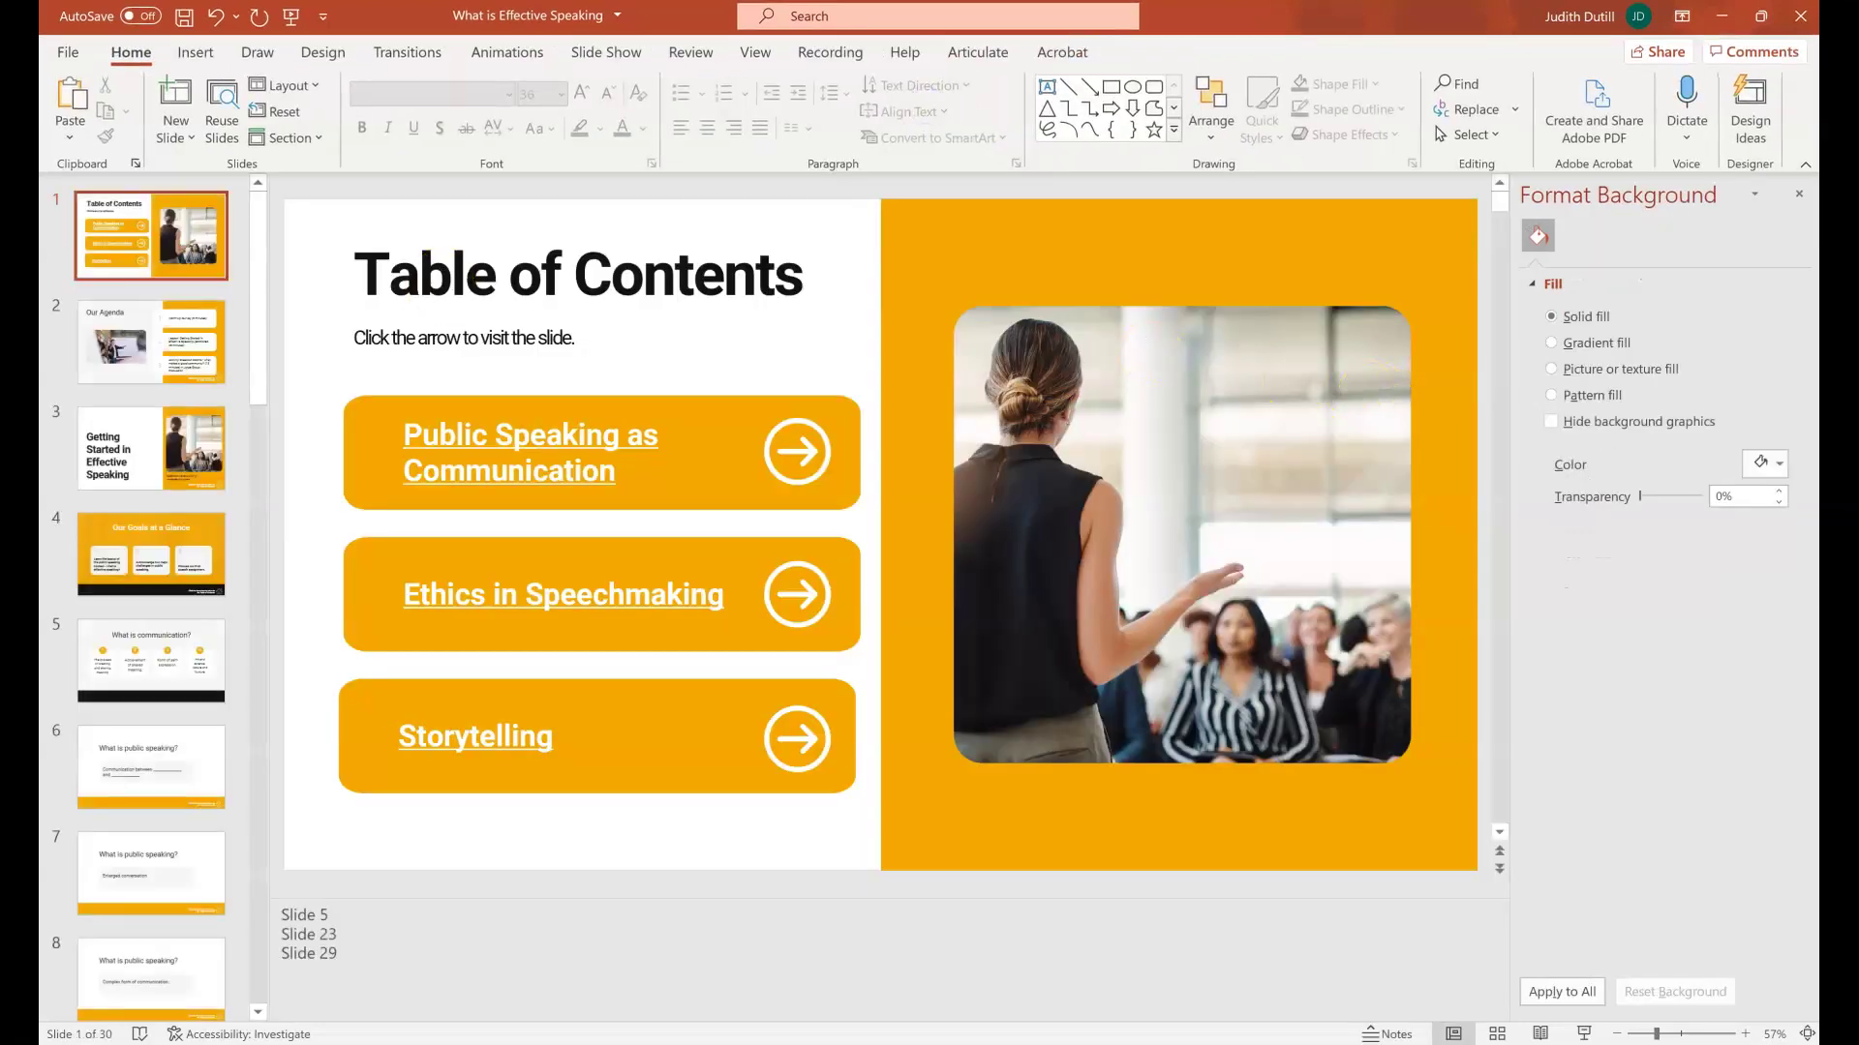
{"action": "left_click", "coordinate": [135, 363]}
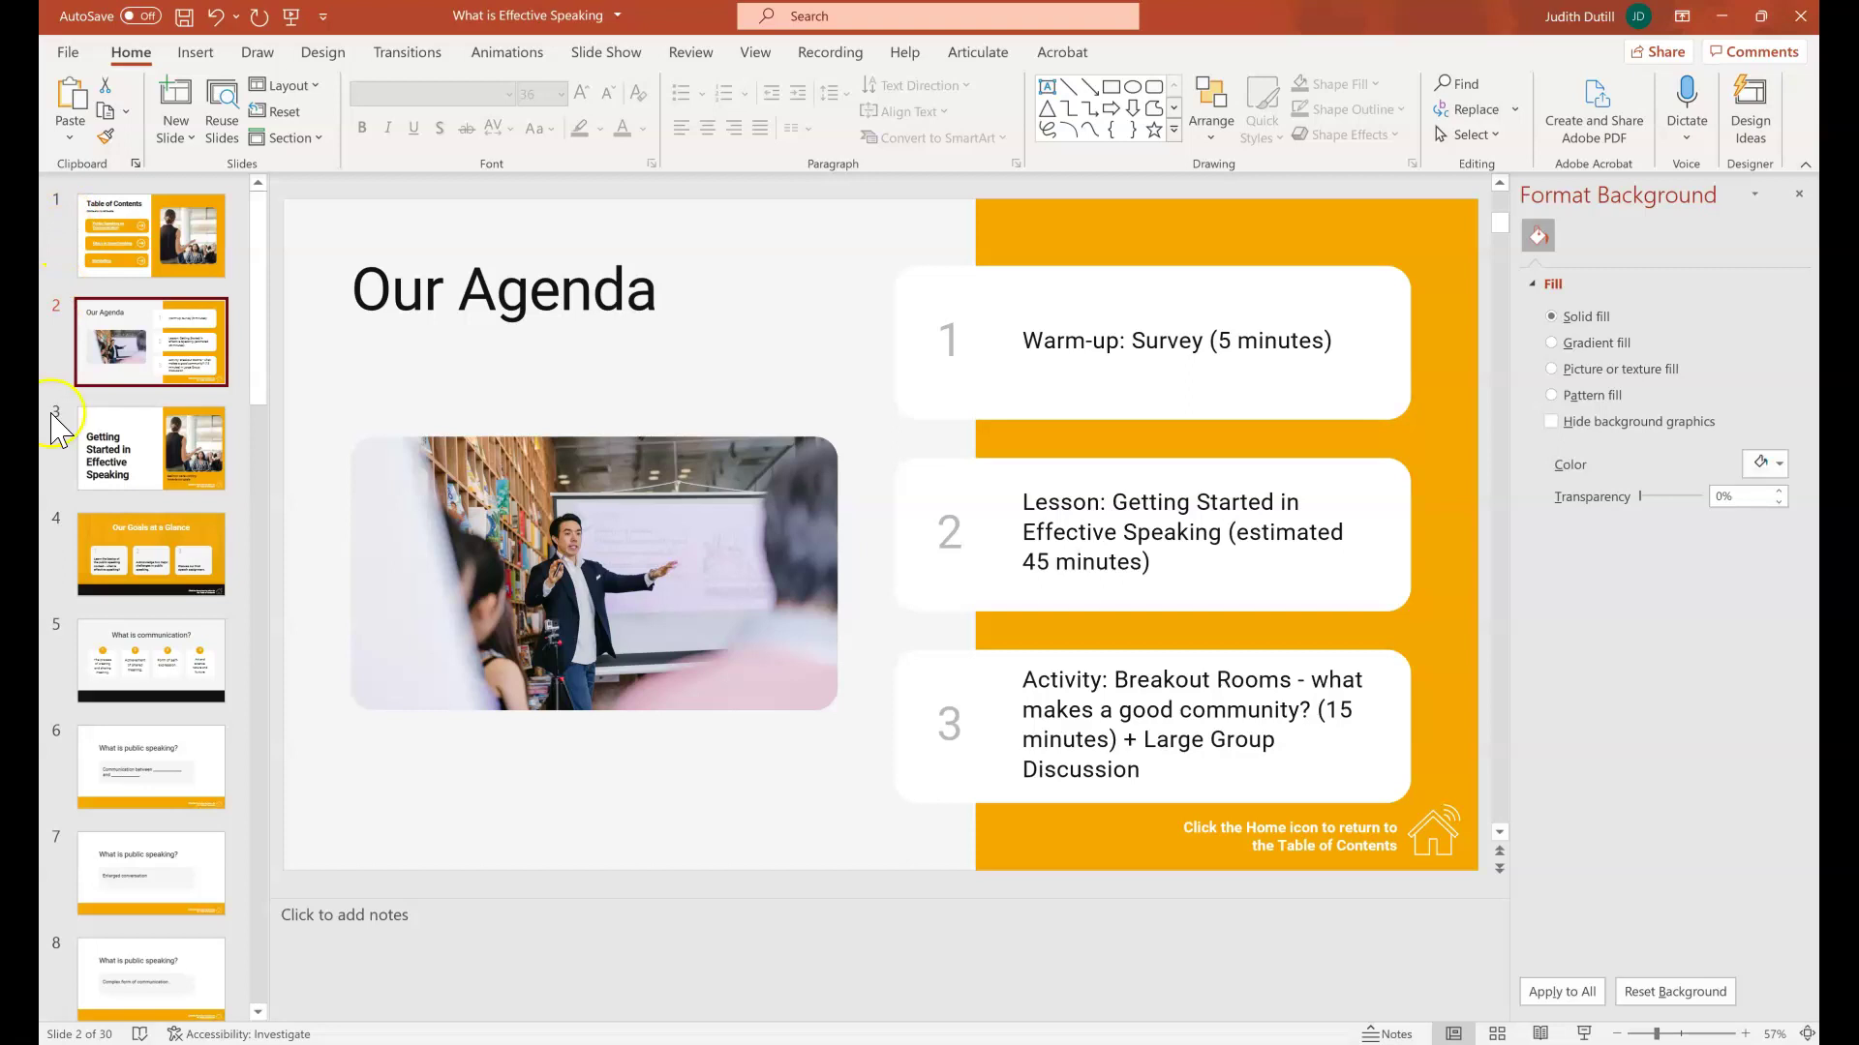
{"action": "left_click", "coordinate": [82, 682]}
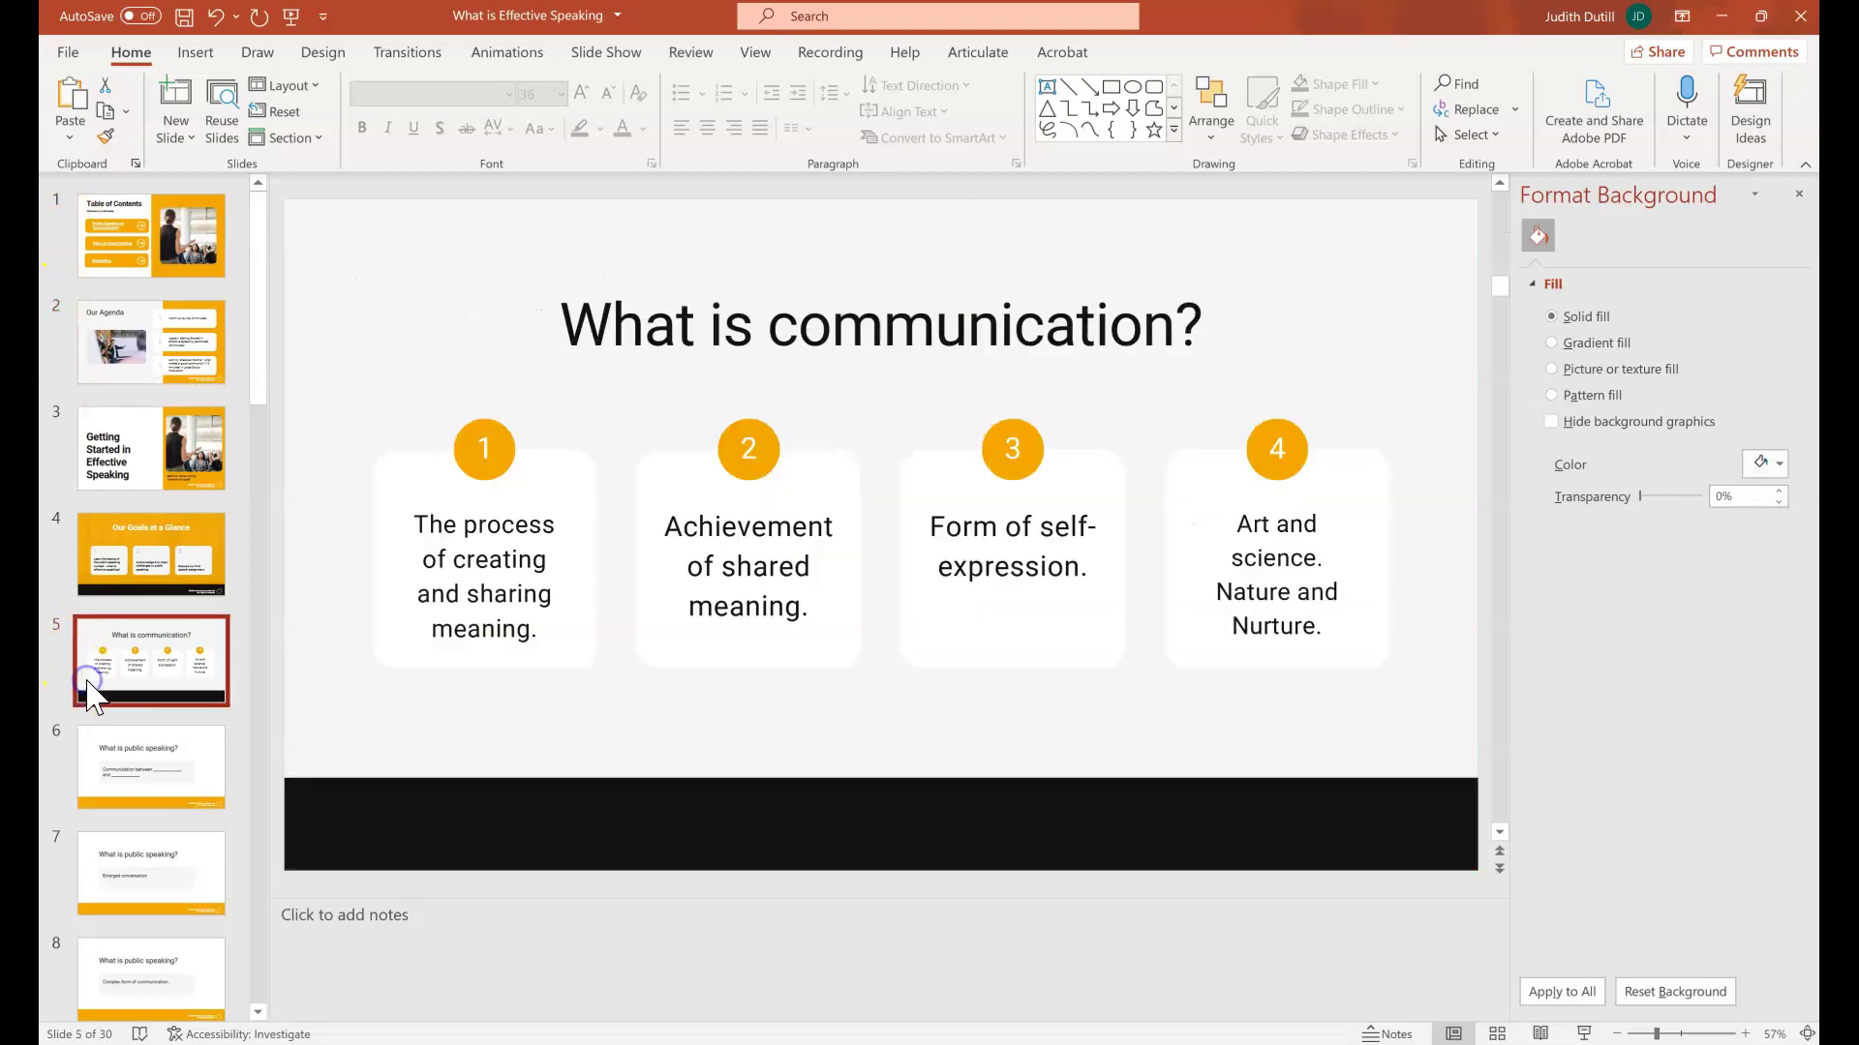
Delete slide 5's black bar, apply the 1_Title and Content layout, and start the show from slide 1.
{"action": "left_click", "coordinate": [1238, 825]}
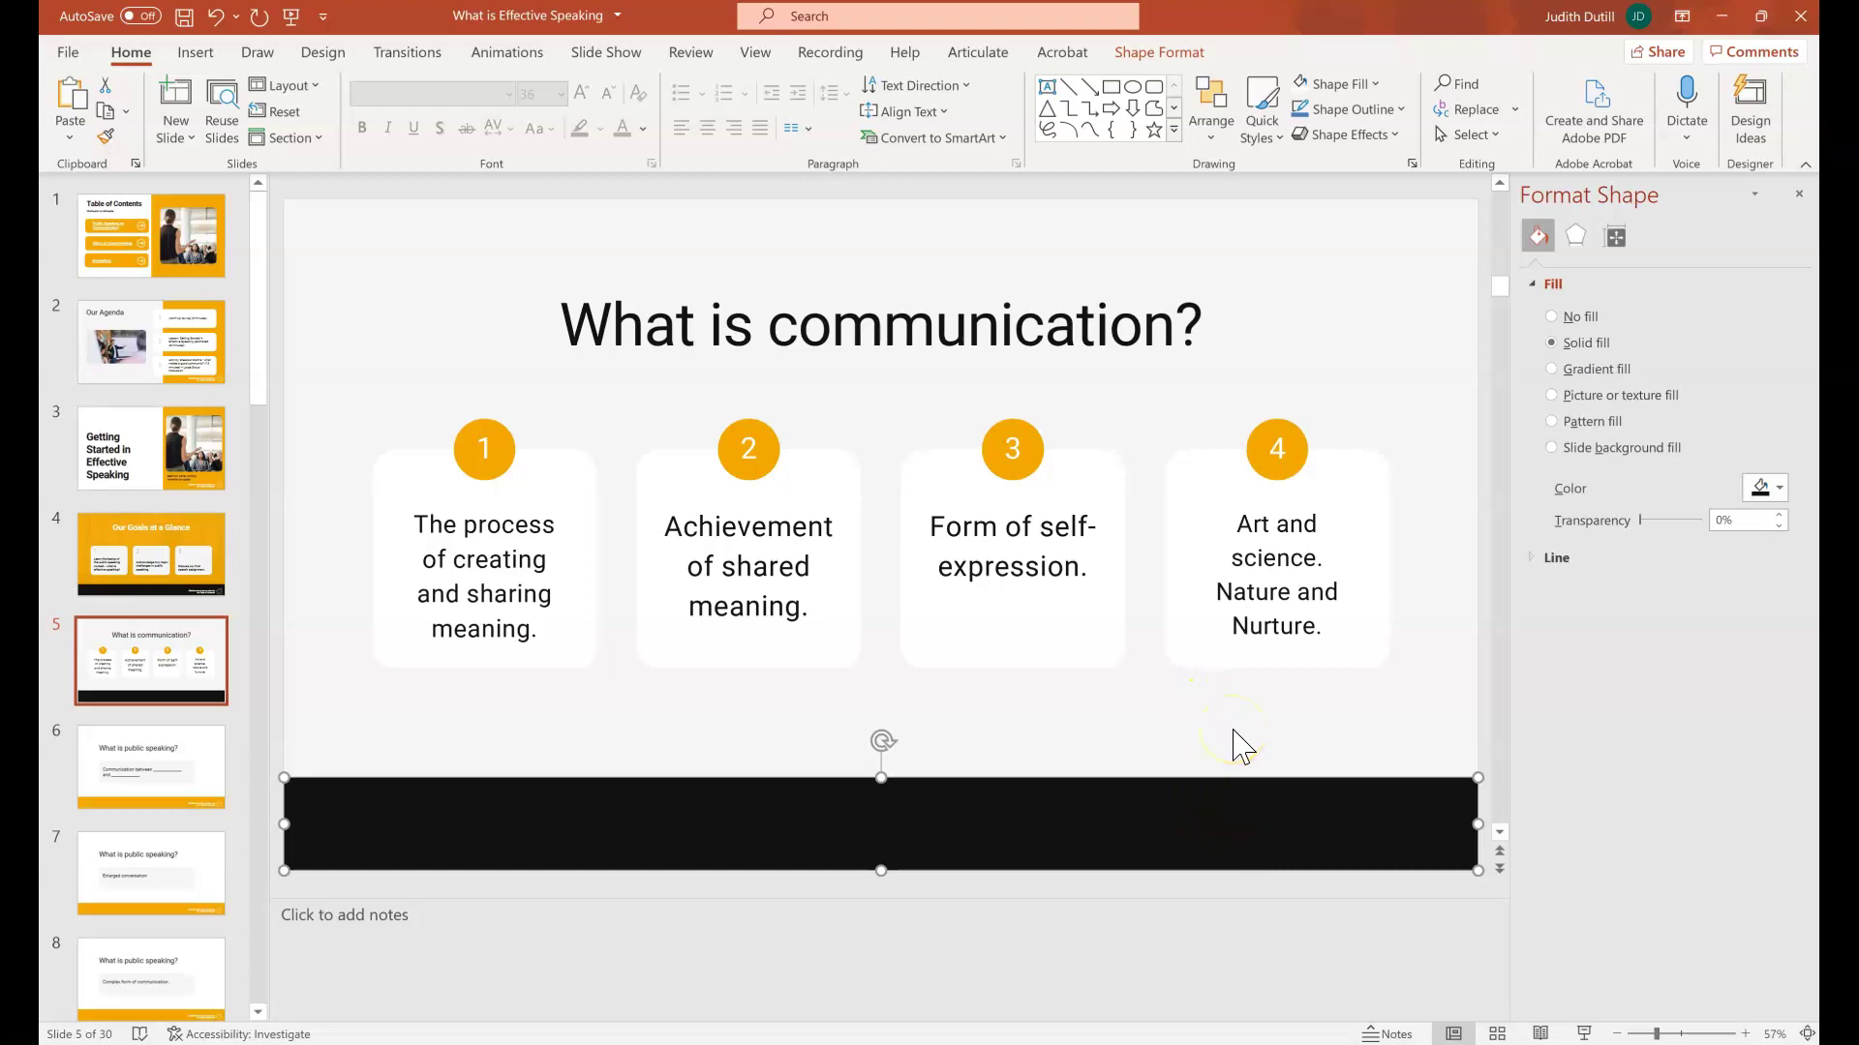
{"action": "key", "text": "Delete"}
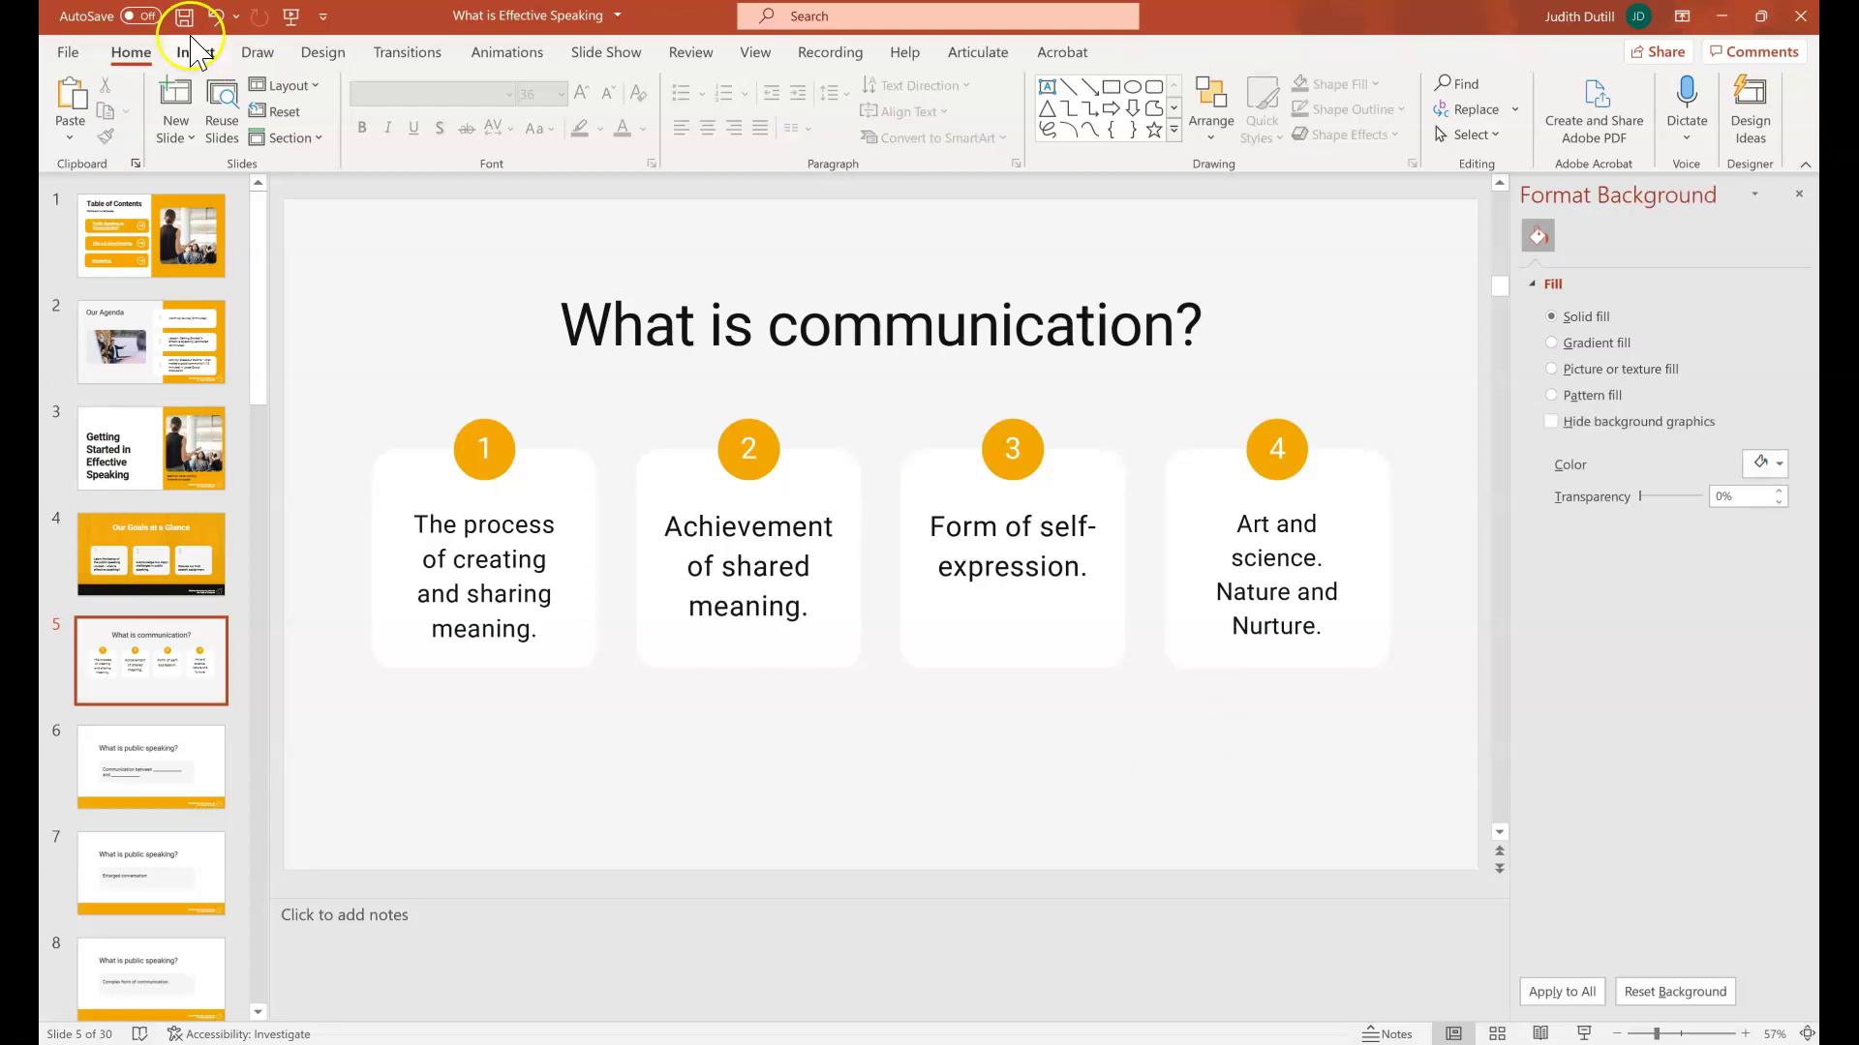
{"action": "left_click", "coordinate": [307, 85]}
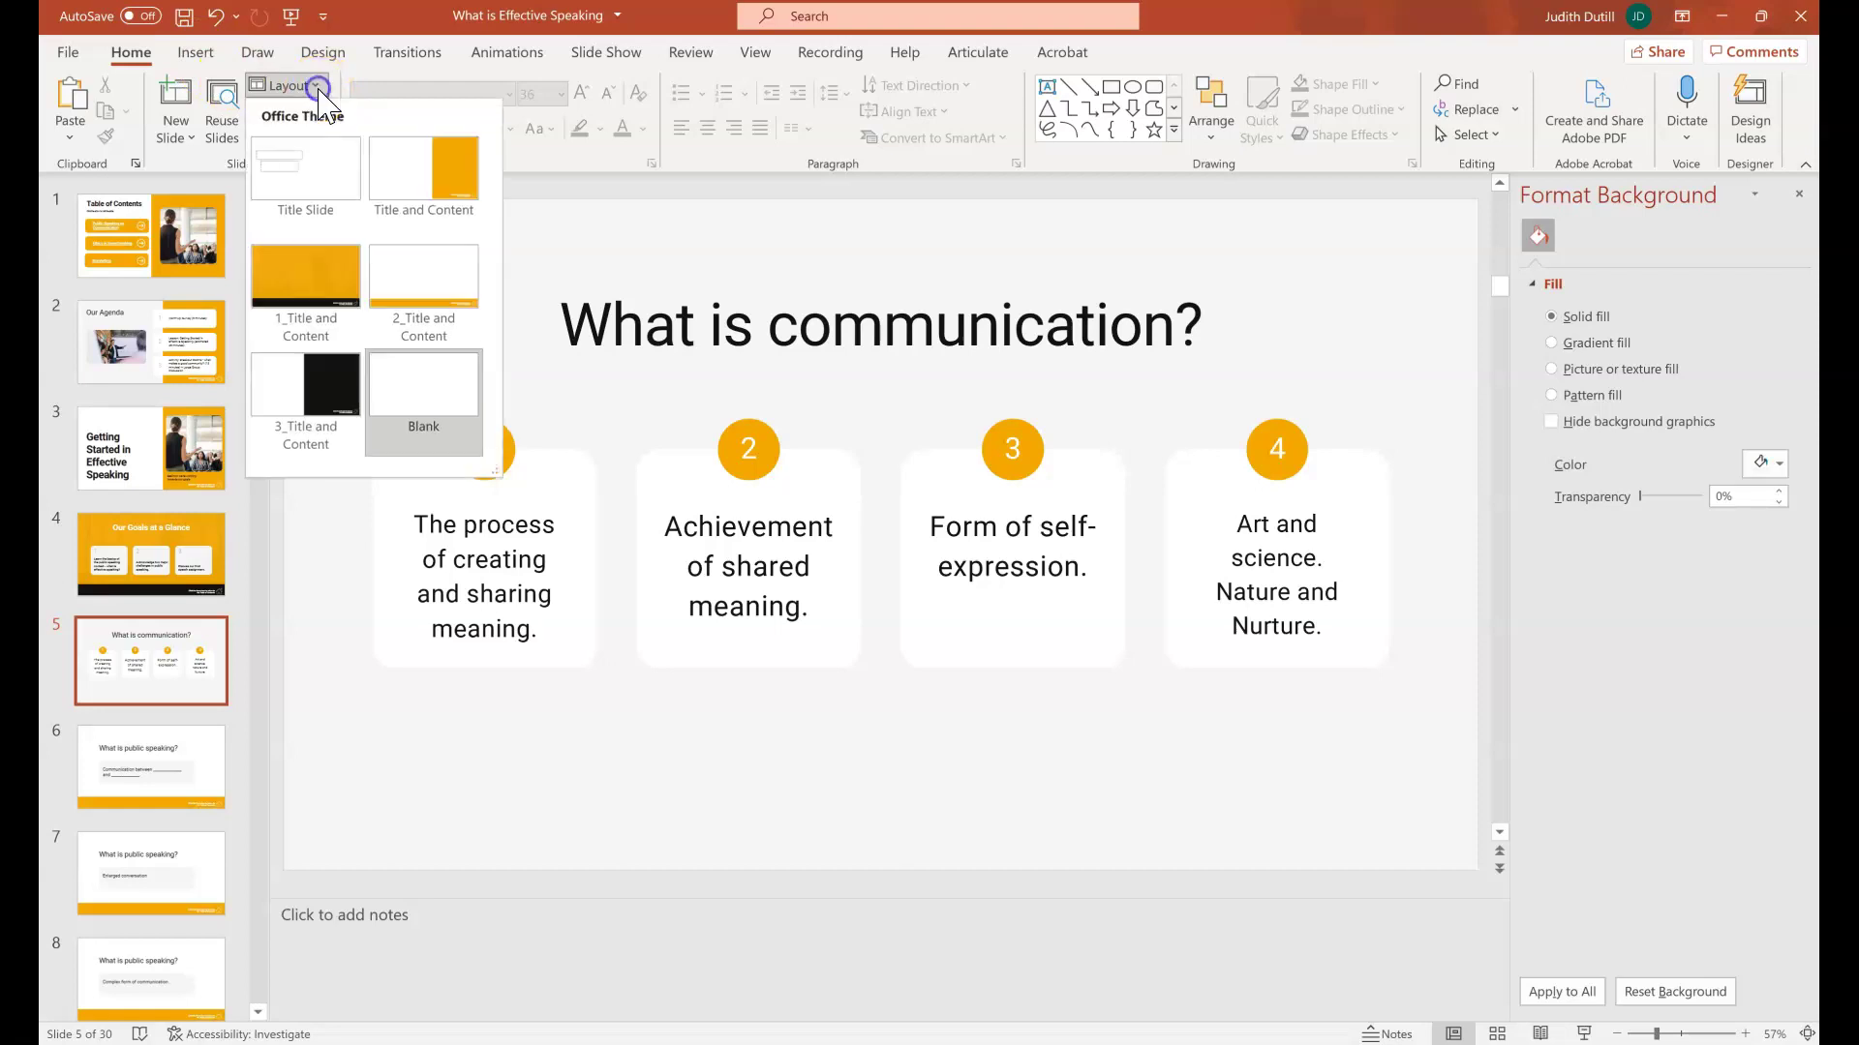
{"action": "left_click", "coordinate": [319, 320]}
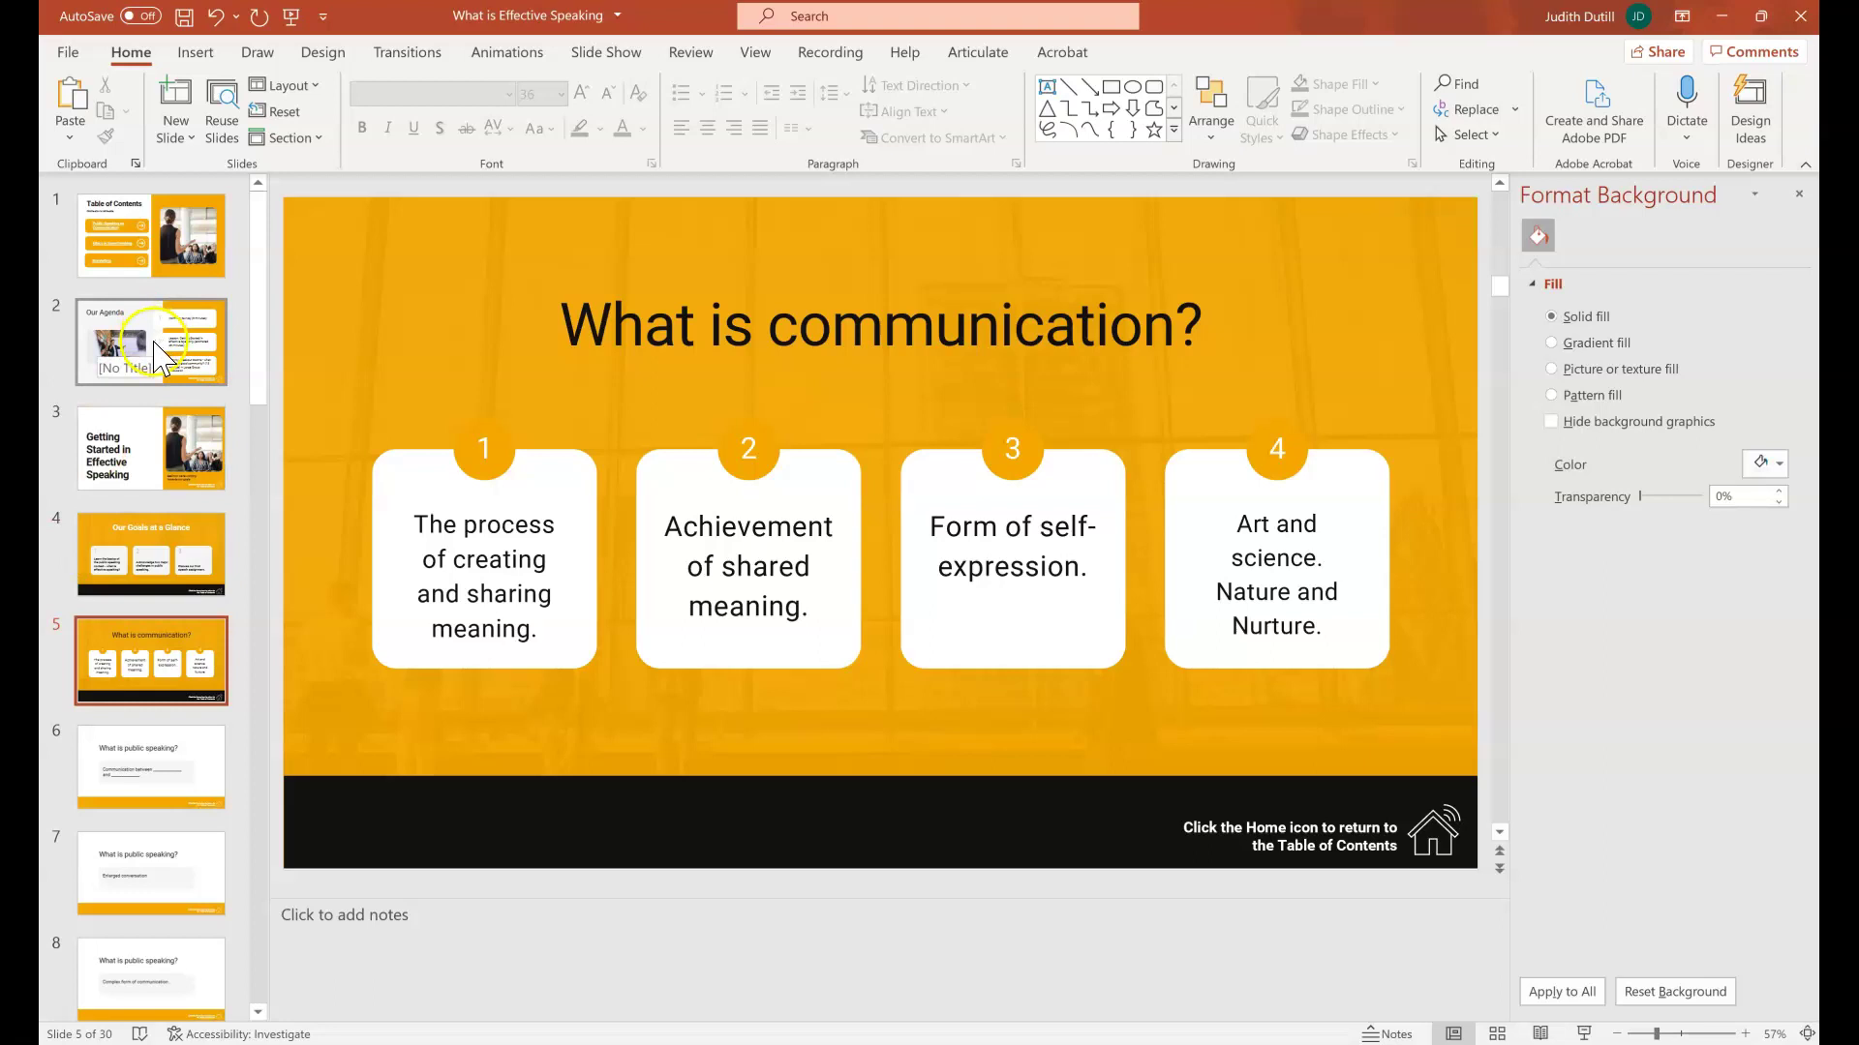
{"action": "left_click", "coordinate": [182, 279]}
{"action": "left_click", "coordinate": [1583, 1034]}
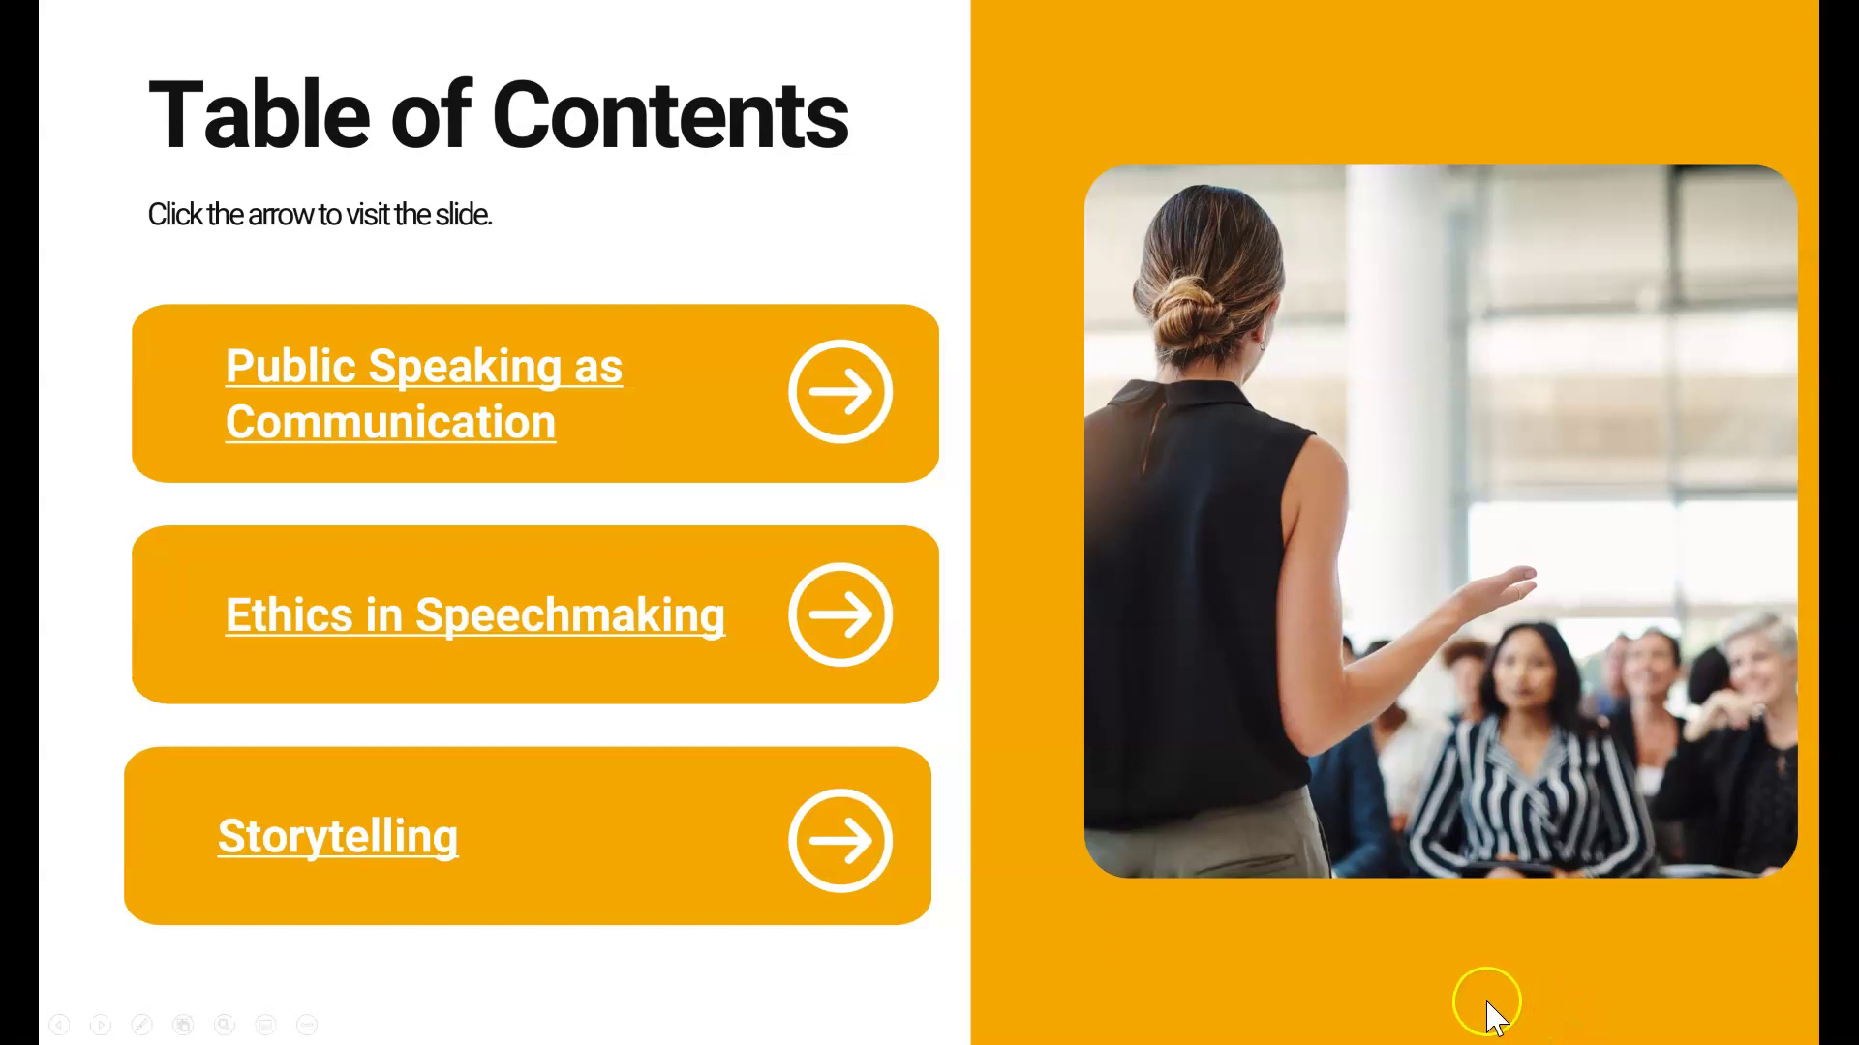
{"action": "left_click", "coordinate": [847, 406]}
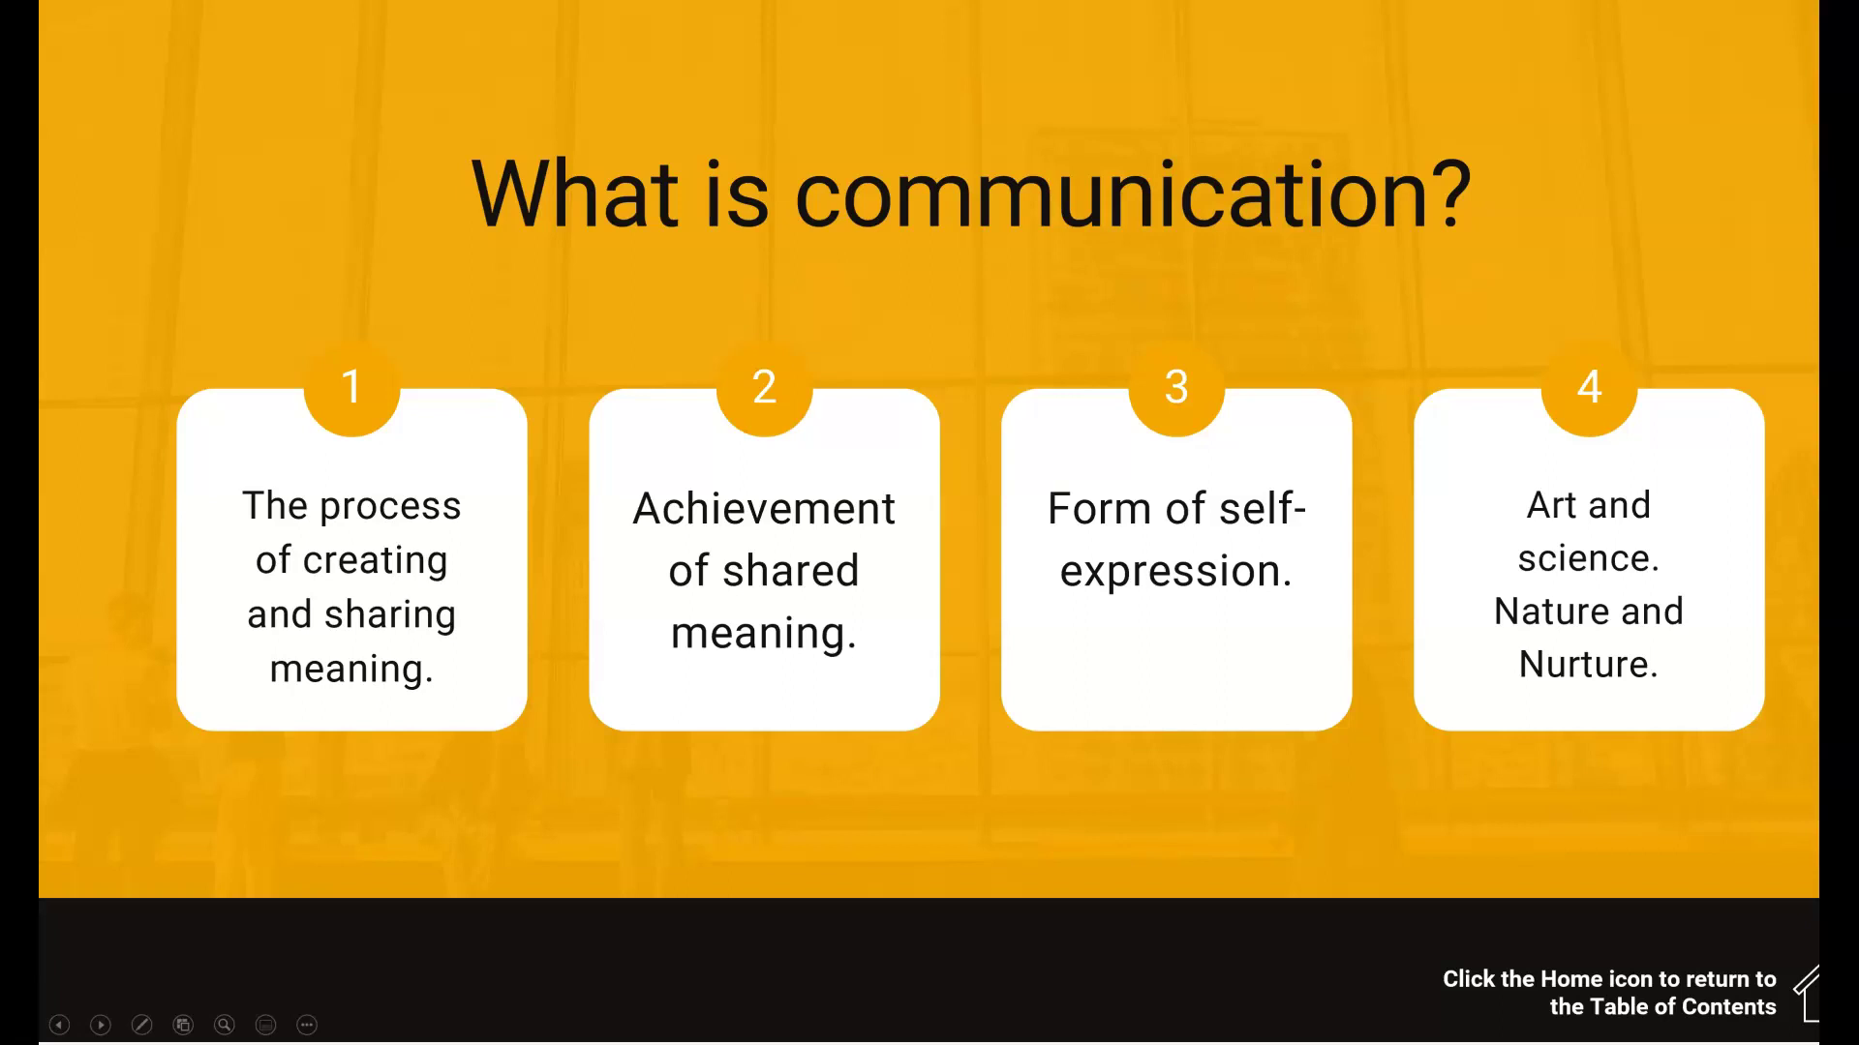
{"action": "left_click", "coordinate": [1806, 1015]}
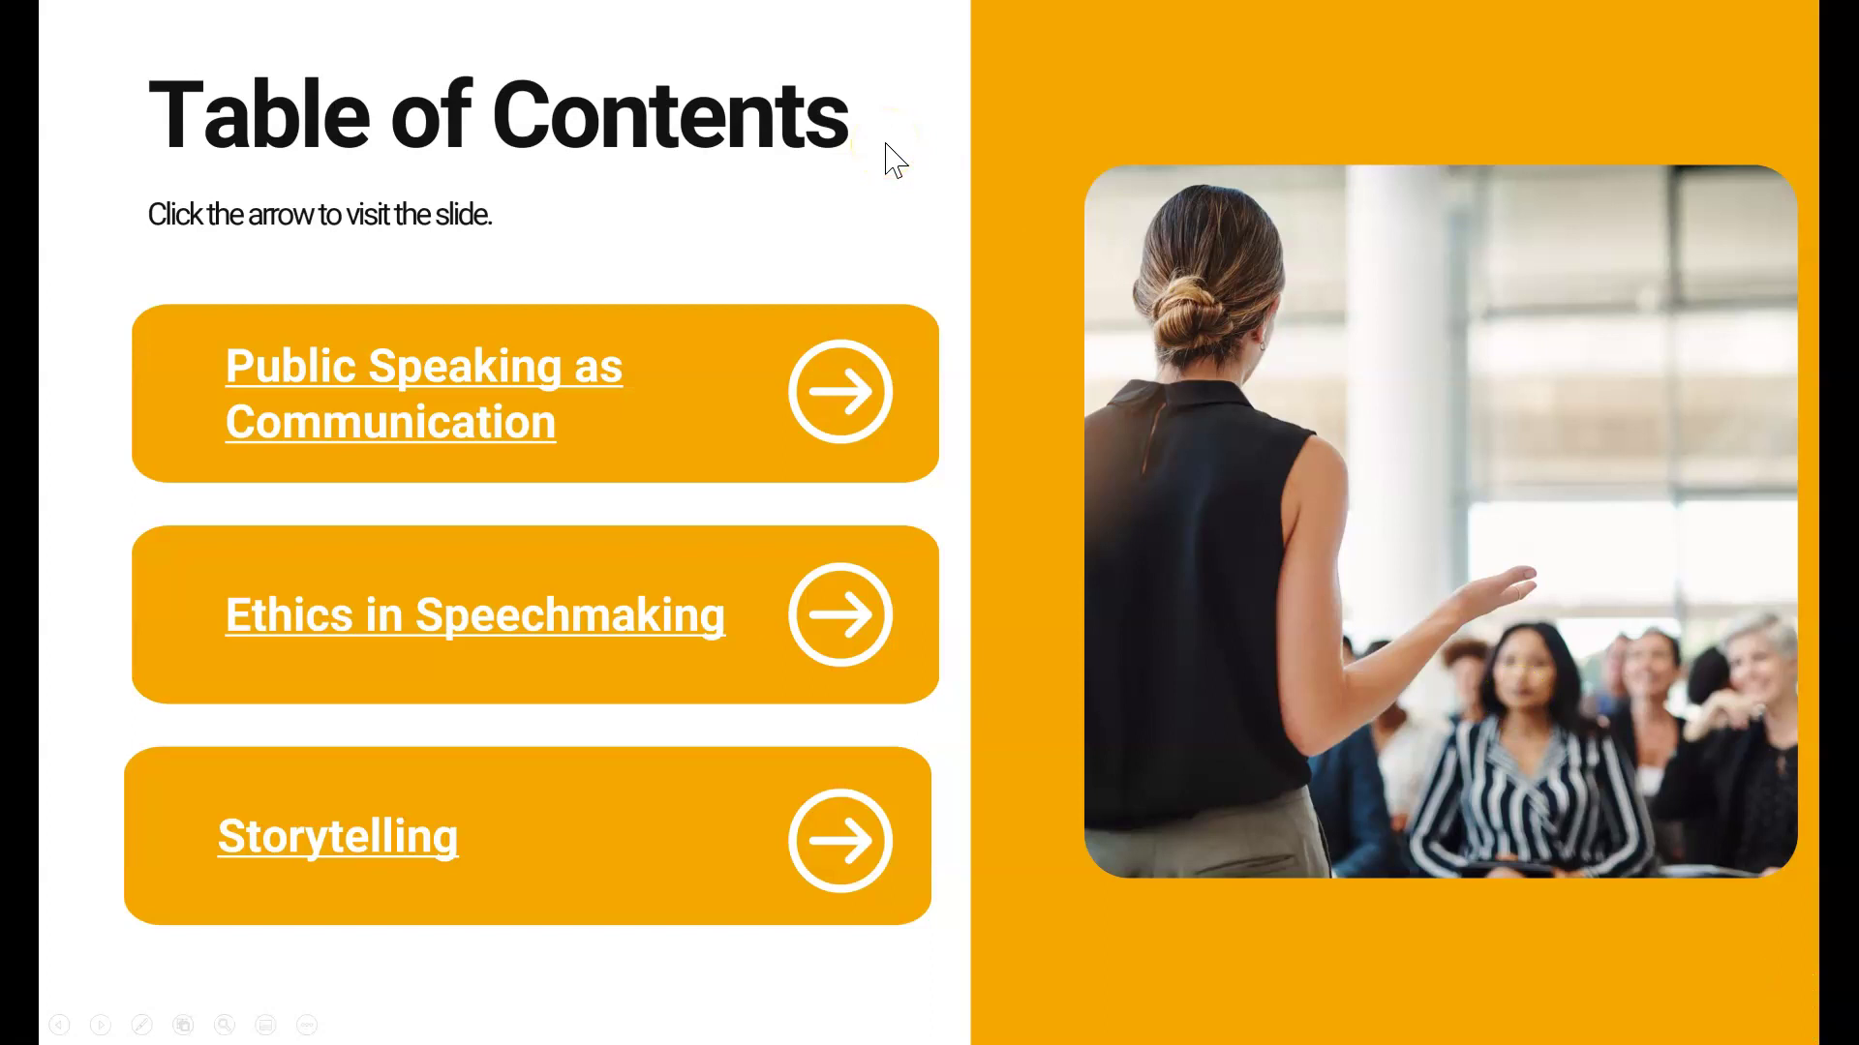
{"action": "key", "text": "Escape"}
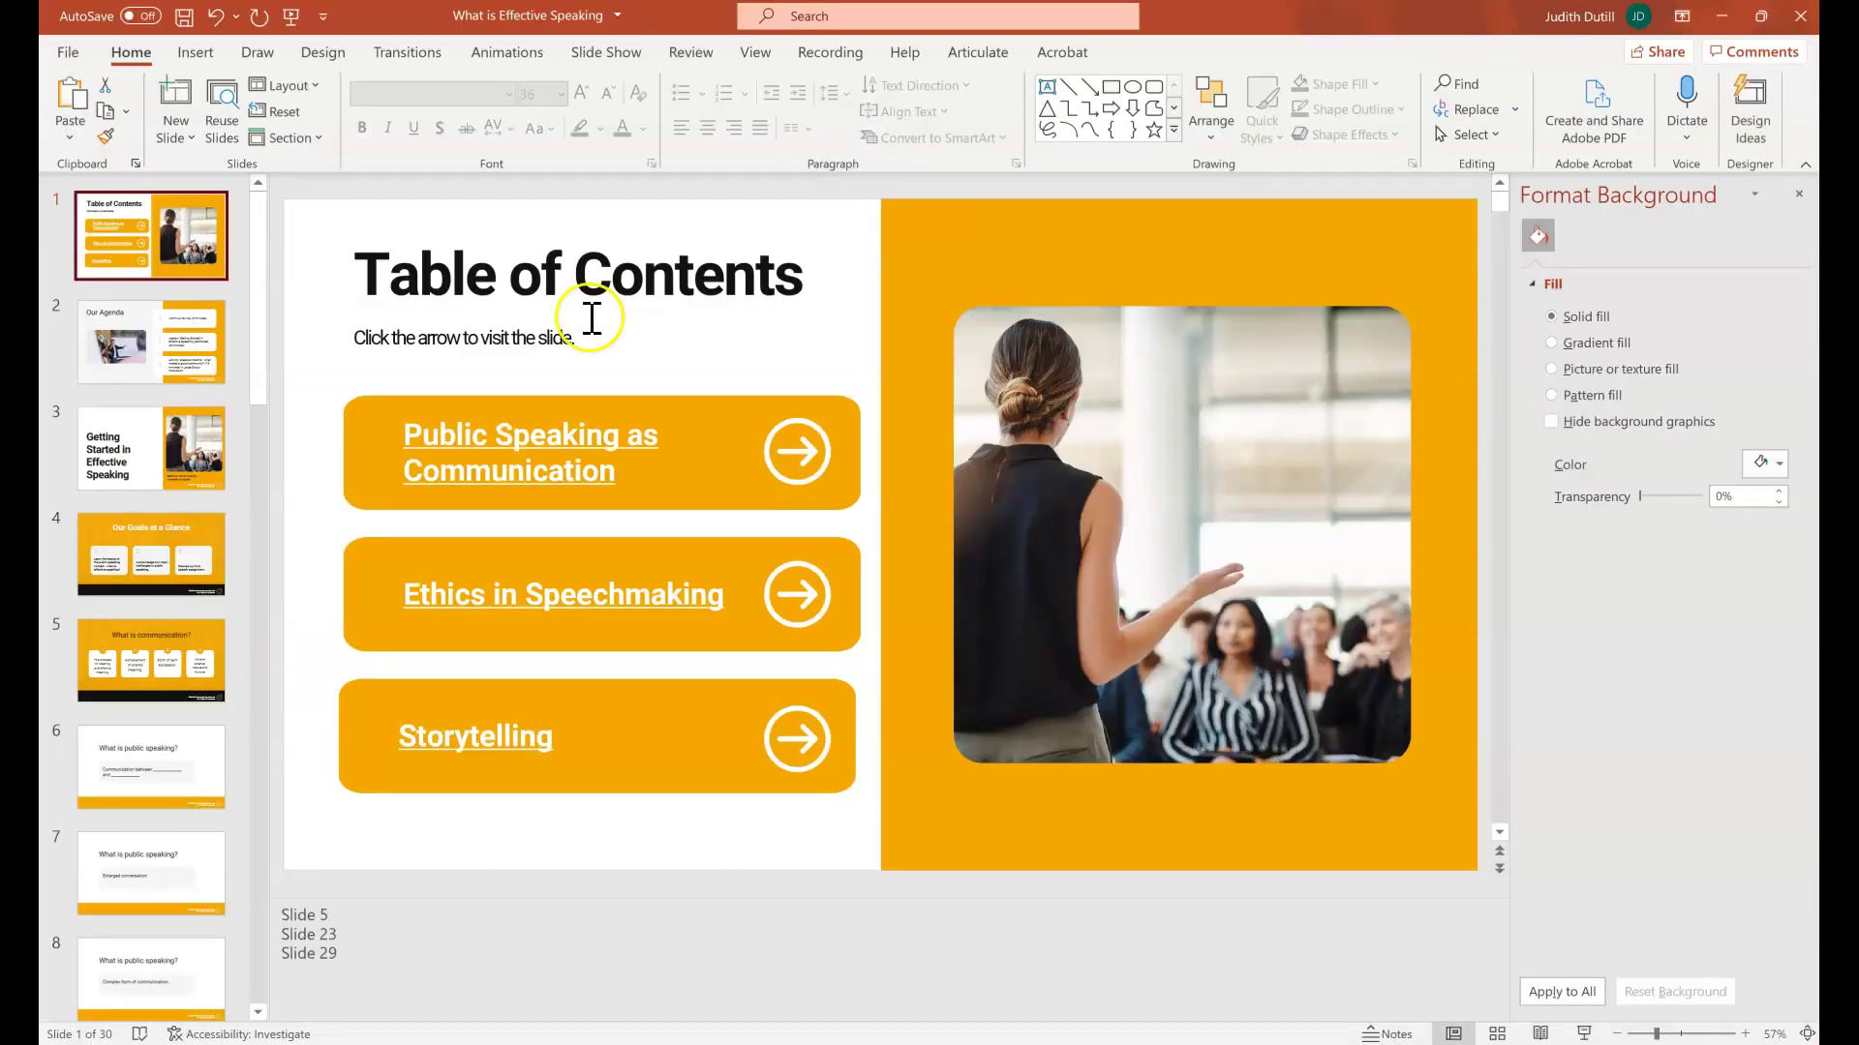